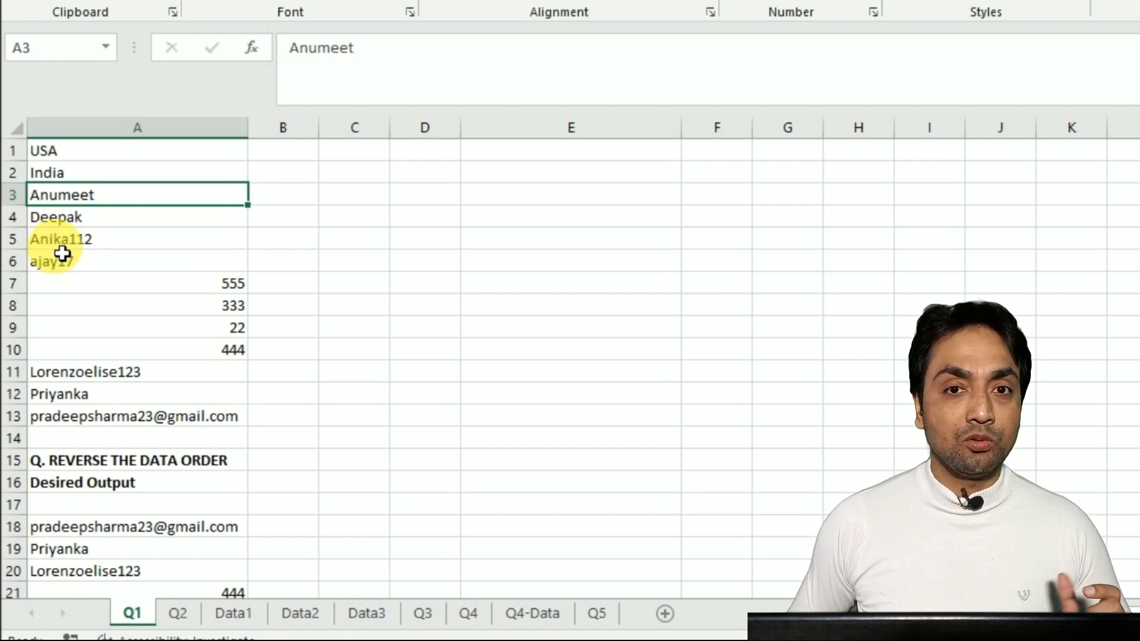
Compare the mixed source list in A1:A13 with the reversed desired output in A18:A30 on the Q1 sheet
left_click(104, 287)
left_click_drag(111, 335, 112, 351)
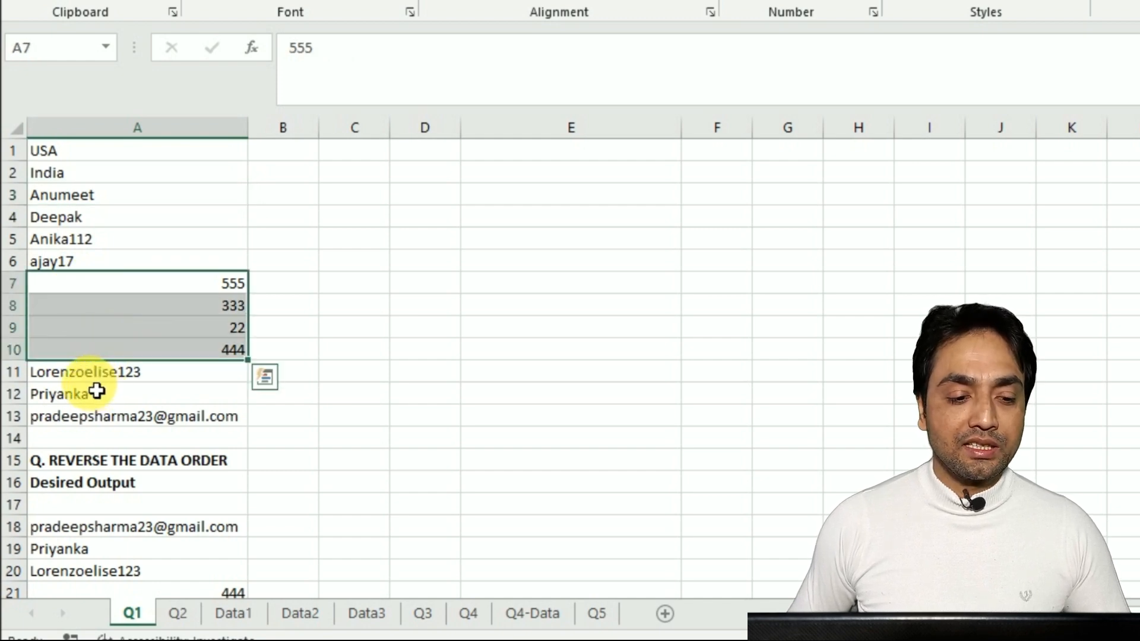
left_click(82, 422)
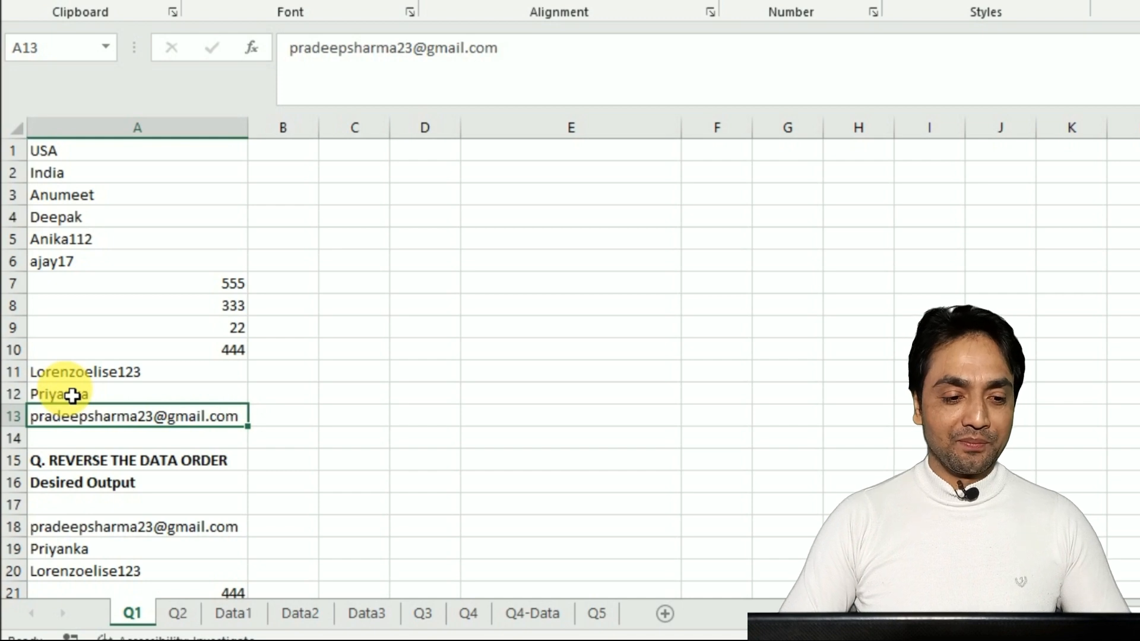
scroll(73, 326, "down", 5)
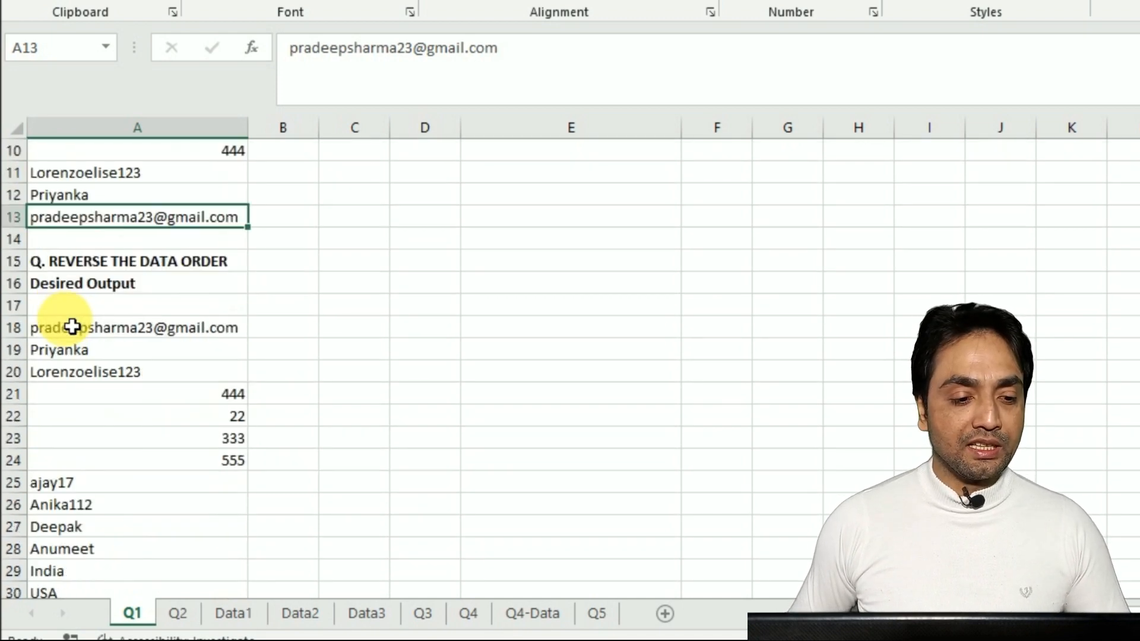
scroll(87, 293, "up", 1)
left_click(102, 324)
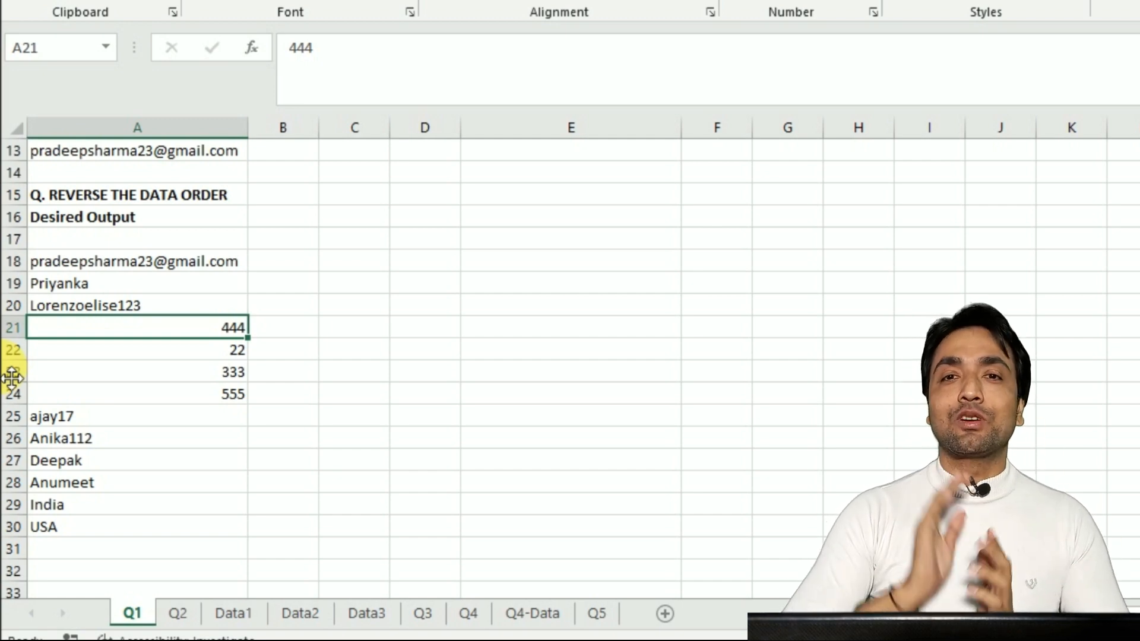
scroll(59, 152, "up", 1)
scroll(59, 153, "up", 2)
left_click(107, 287)
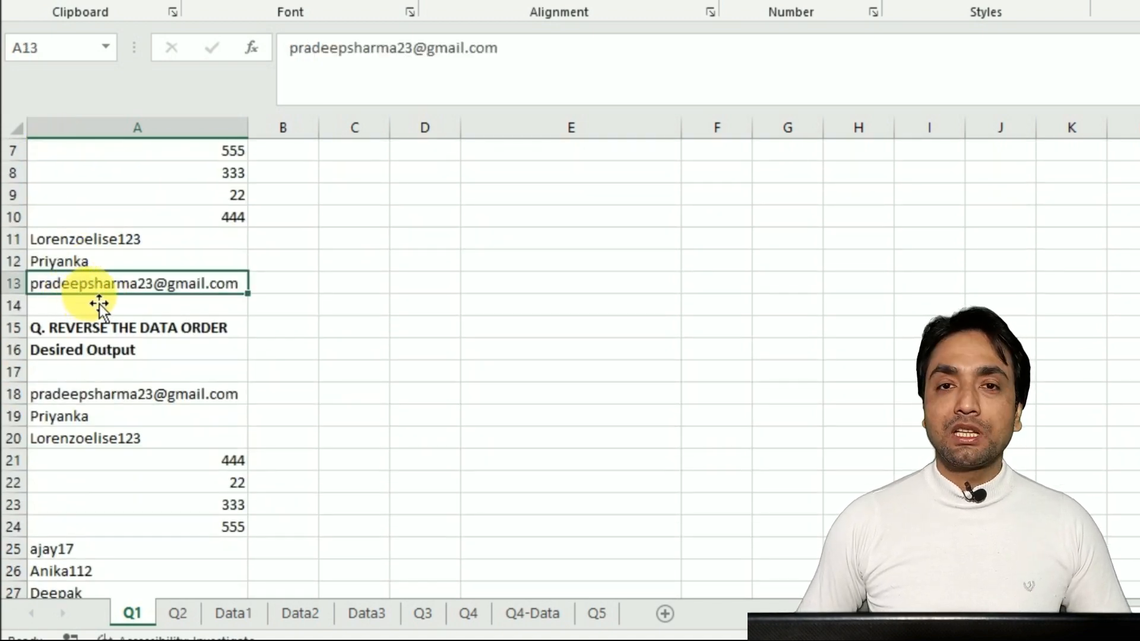
scroll(123, 304, "down", 3)
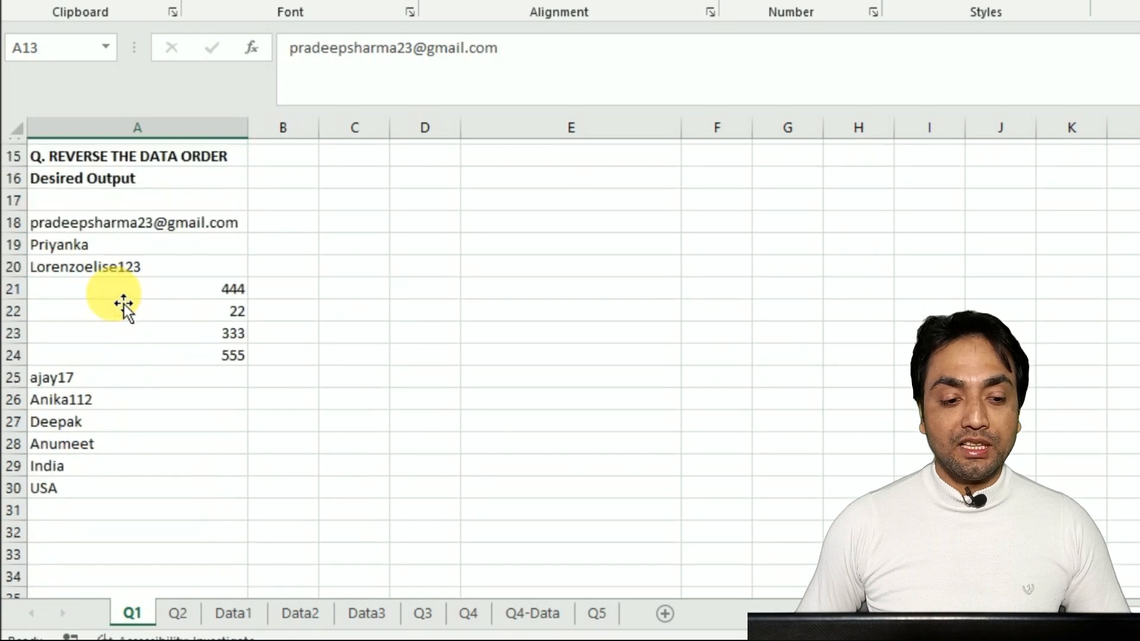
left_click(124, 198)
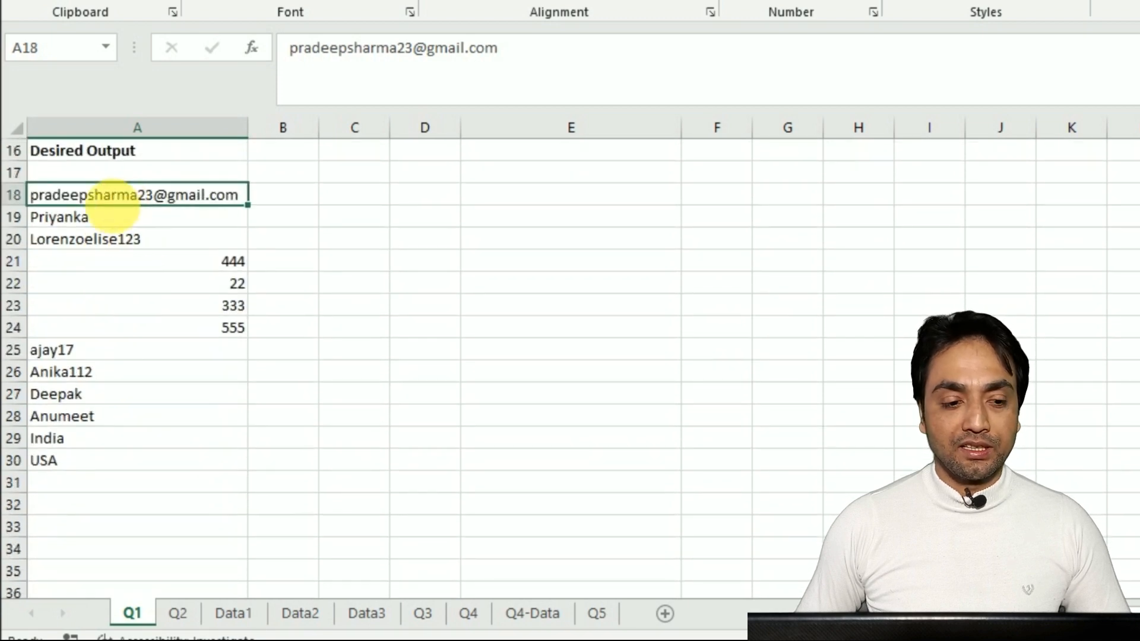
scroll(259, 262, "up", 1)
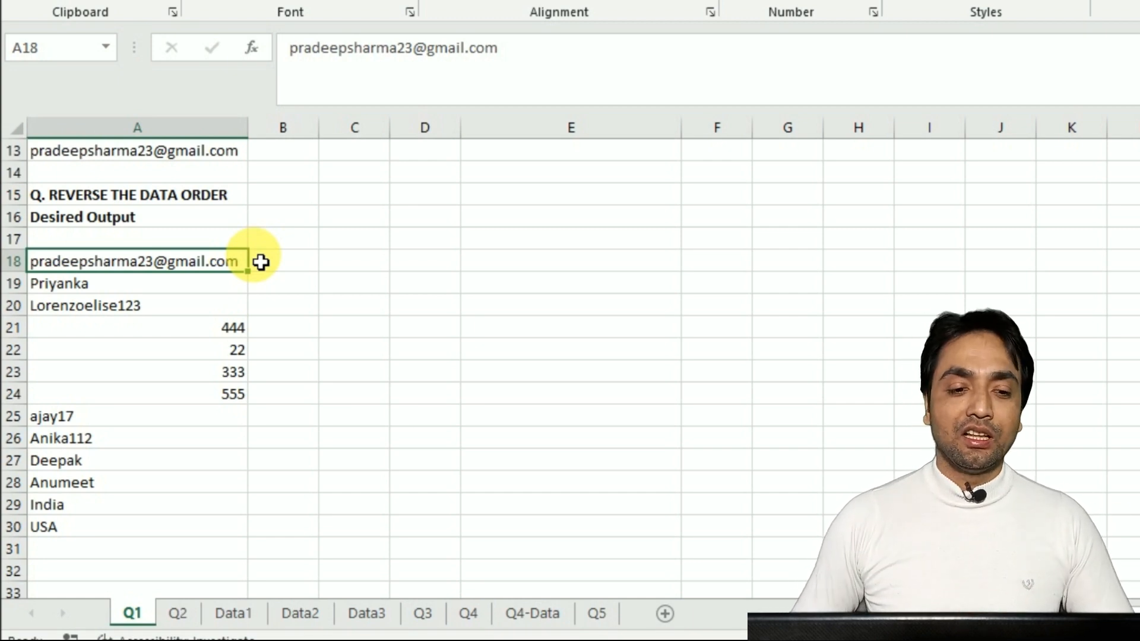
scroll(264, 232, "up", 3)
left_click(335, 173)
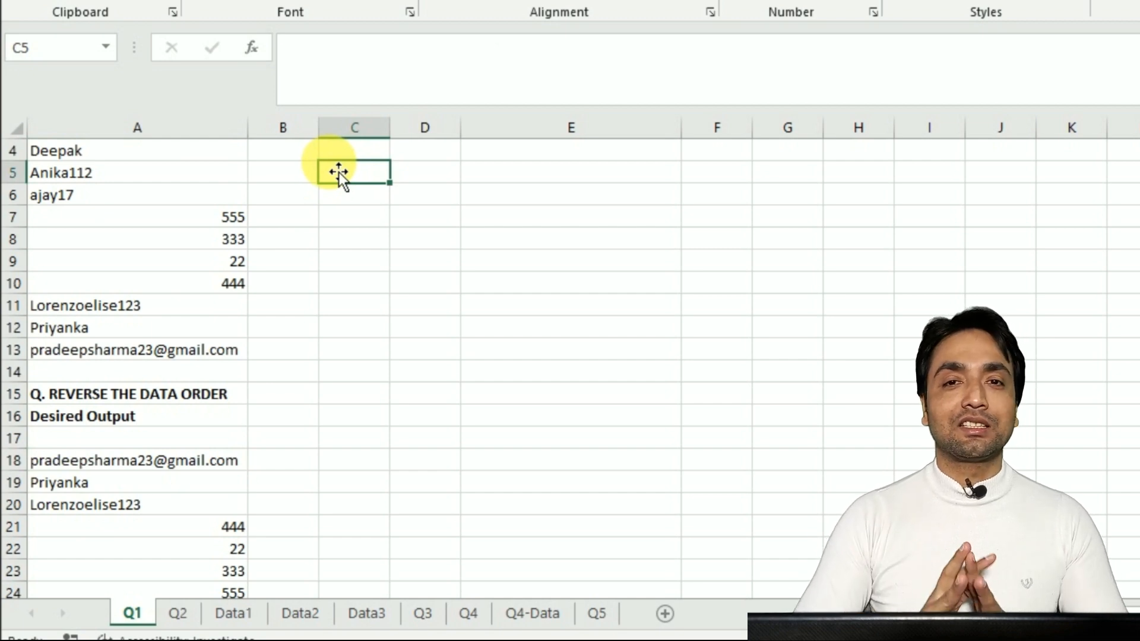
Select the source list from A1 through A13 to count its rows
key("ctrl+Up")
key("Left")
key("Left")
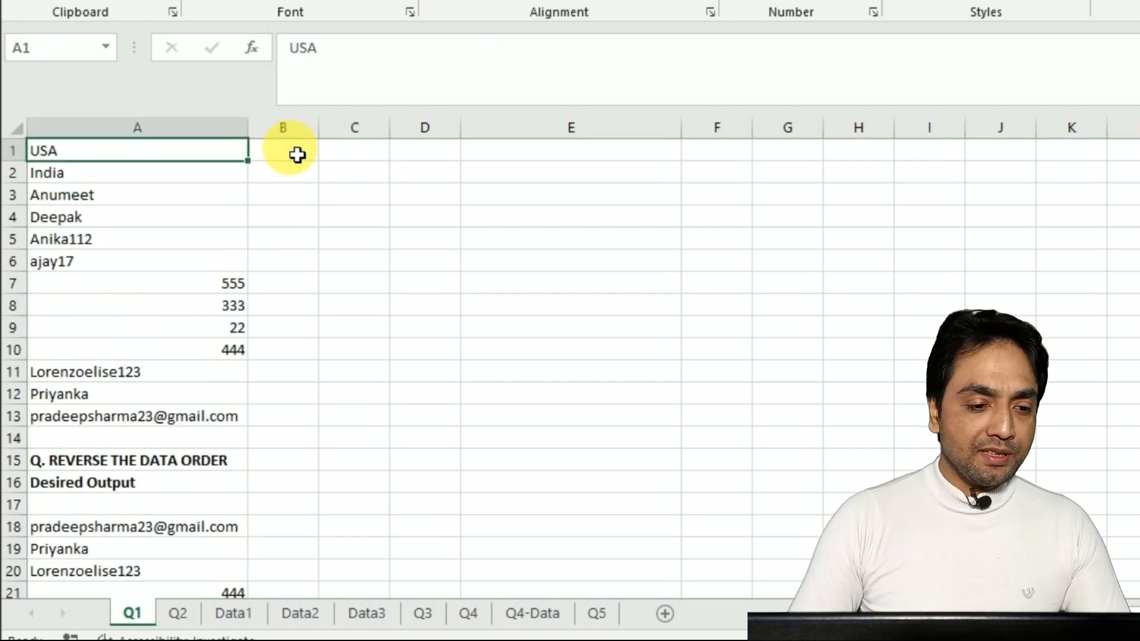
key("shift+Down")
key("shift+Down")
key("shift+Down")
key("shift+Down")
key("shift+Down")
key("shift+Down")
key("shift+Down")
key("shift+Down")
key("shift+Down")
key("shift+Down")
key("shift+Down")
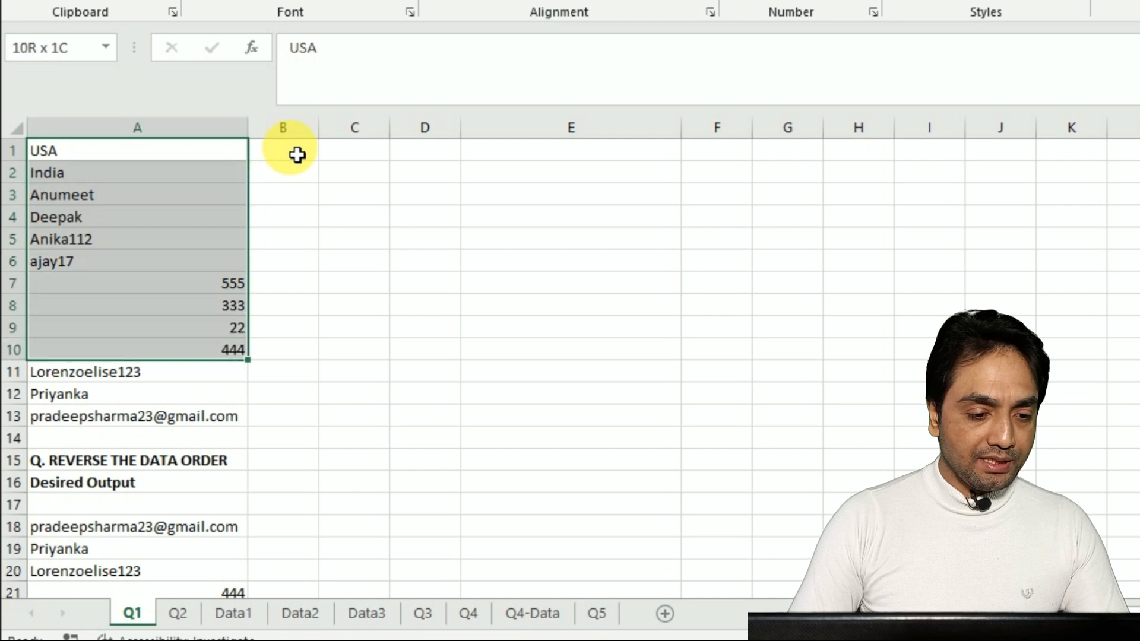
key("shift+Down")
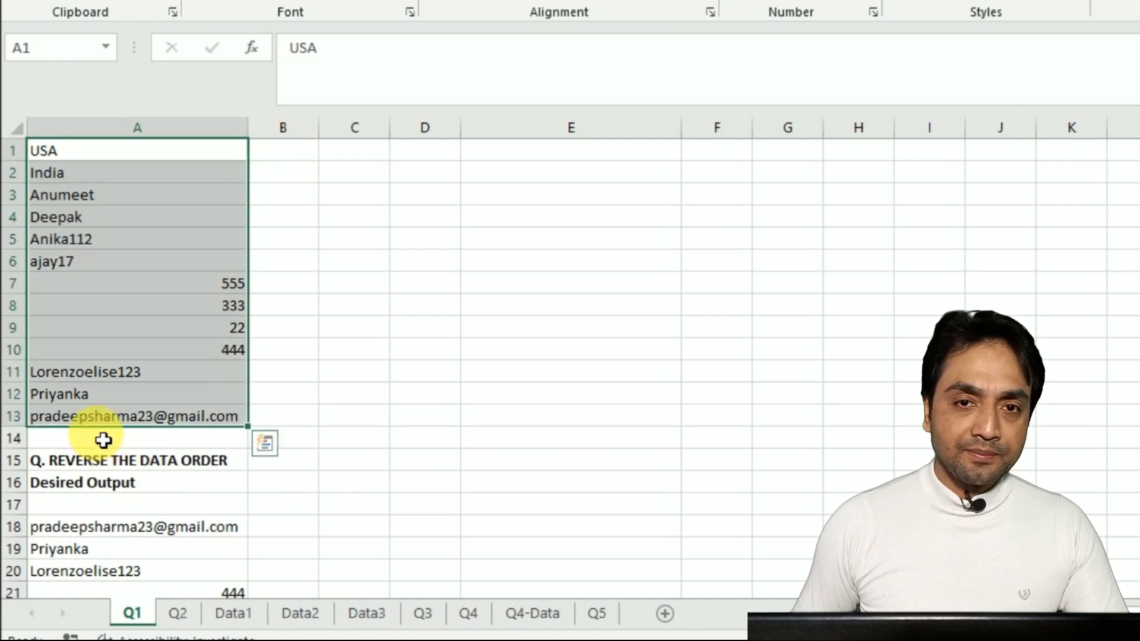
Enter 13 in cell C1 as the starting row number of the descending sequence
left_click(342, 158)
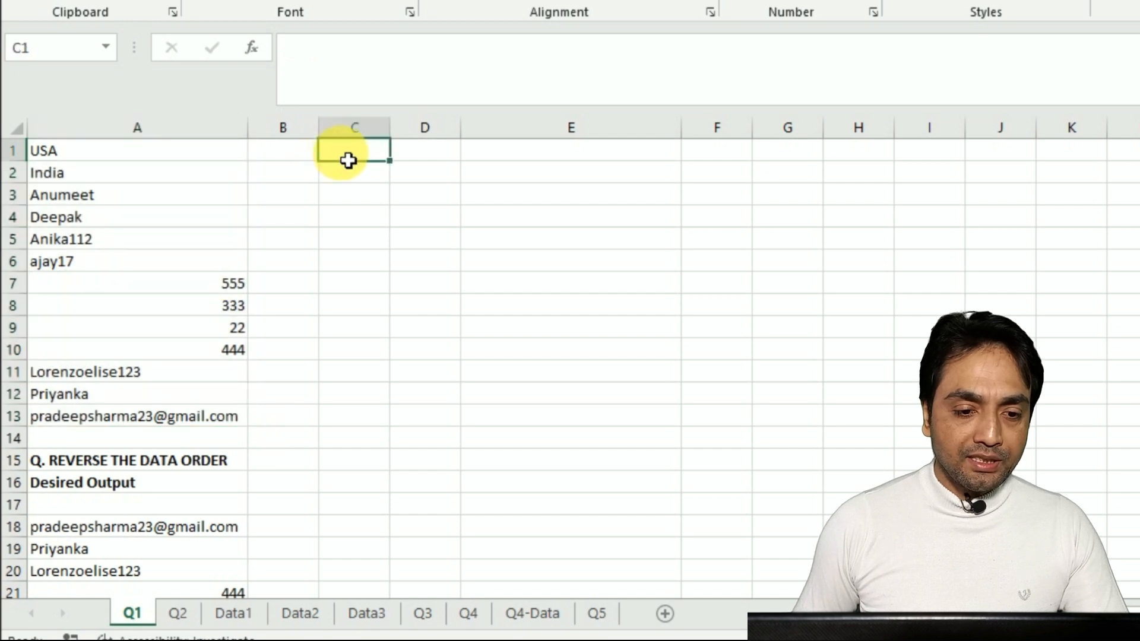
type("13")
key("Return")
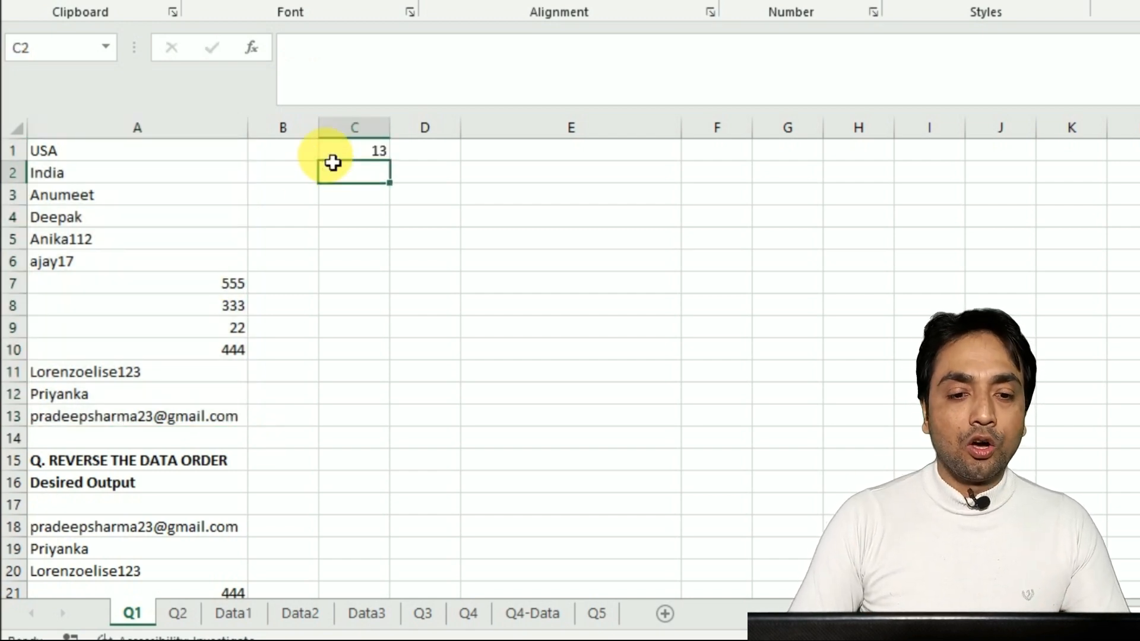
Enter =C1-1 in C2 and fill it down to C13 to build the descending row numbers
key("Up")
key("Down")
type("=")
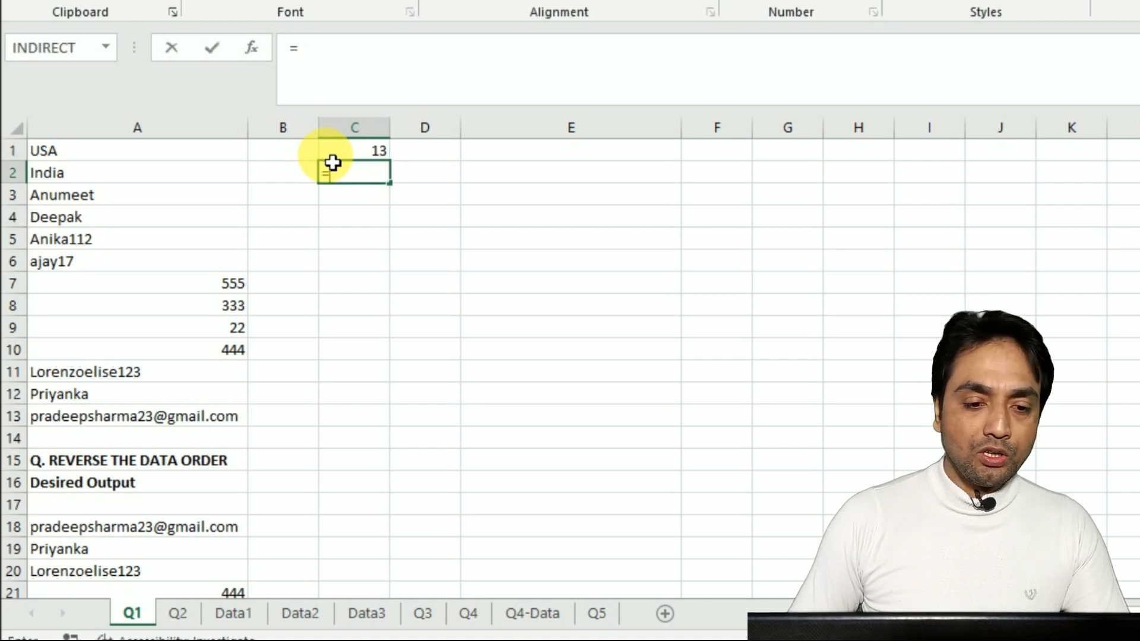
left_click(358, 152)
type("-1")
key("Return")
key("Up")
key("Up")
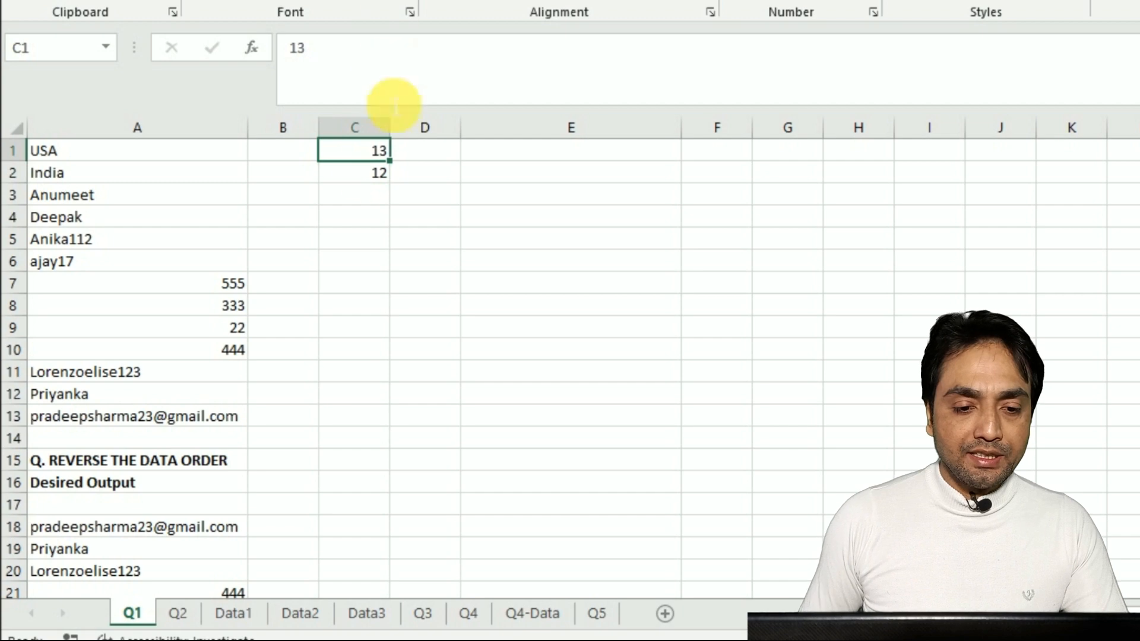
left_click(371, 175)
left_click_drag(394, 193, 365, 423)
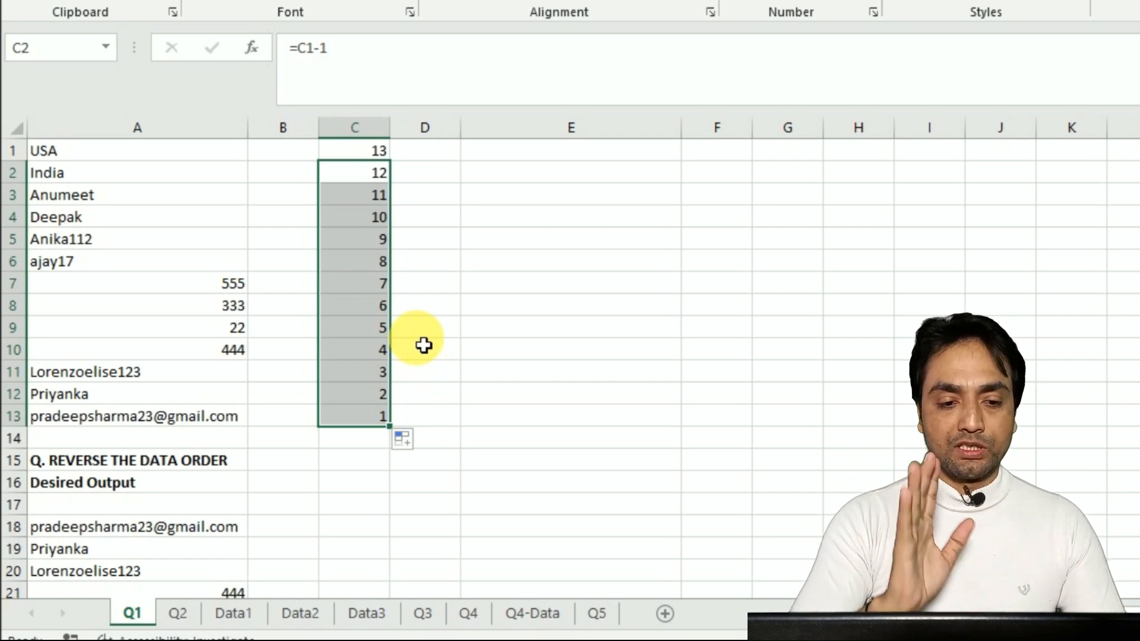
Enter the column letter A in cell B1 beside the row numbers
left_click(321, 156)
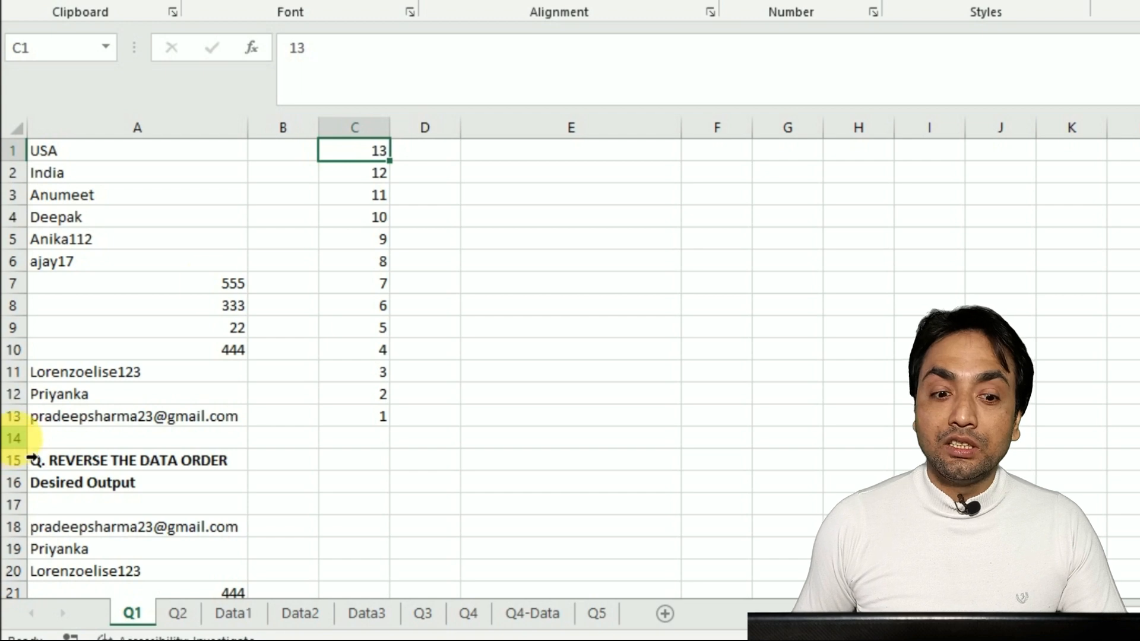
left_click(285, 150)
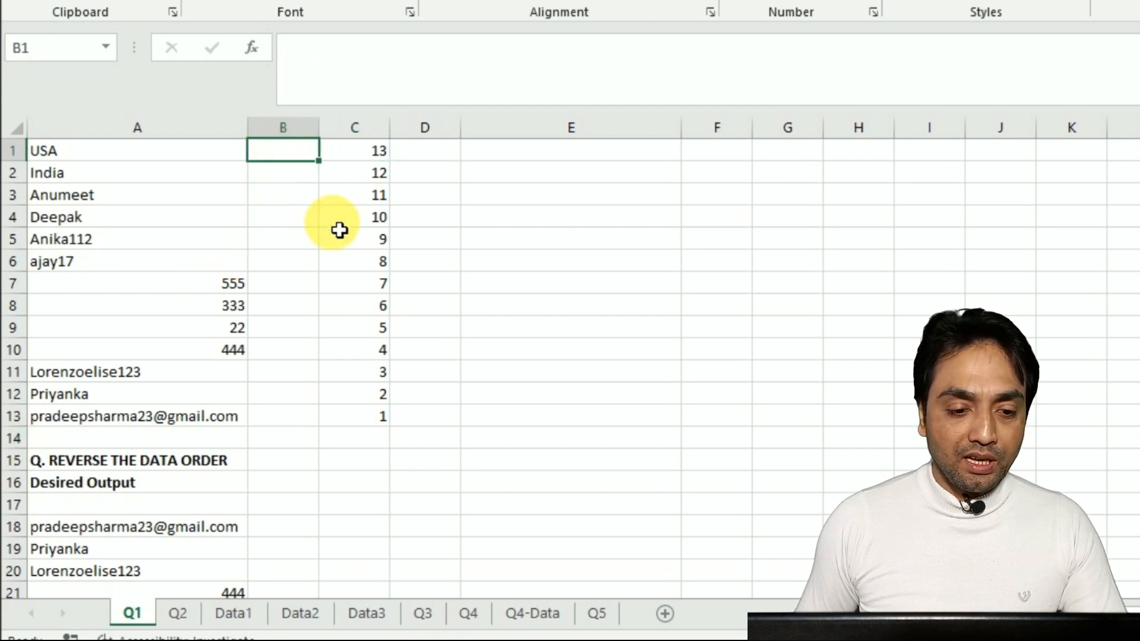
type("A")
key("Tab")
key("Tab")
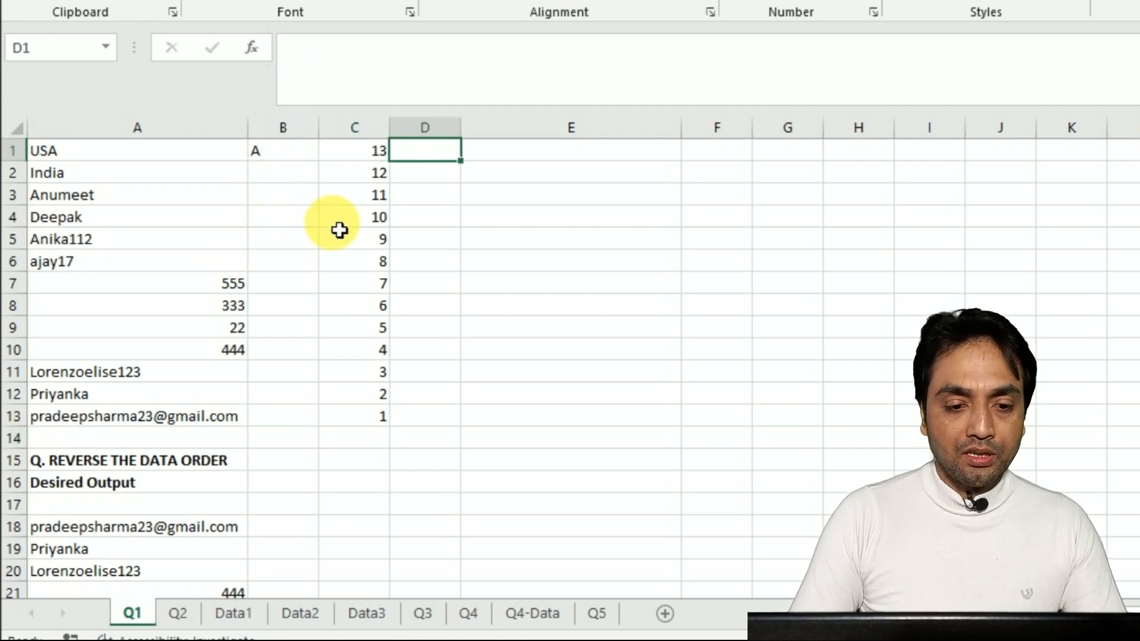
Enter =$B$1&C1 in D1 to join the fixed column letter with the row number
type("=")
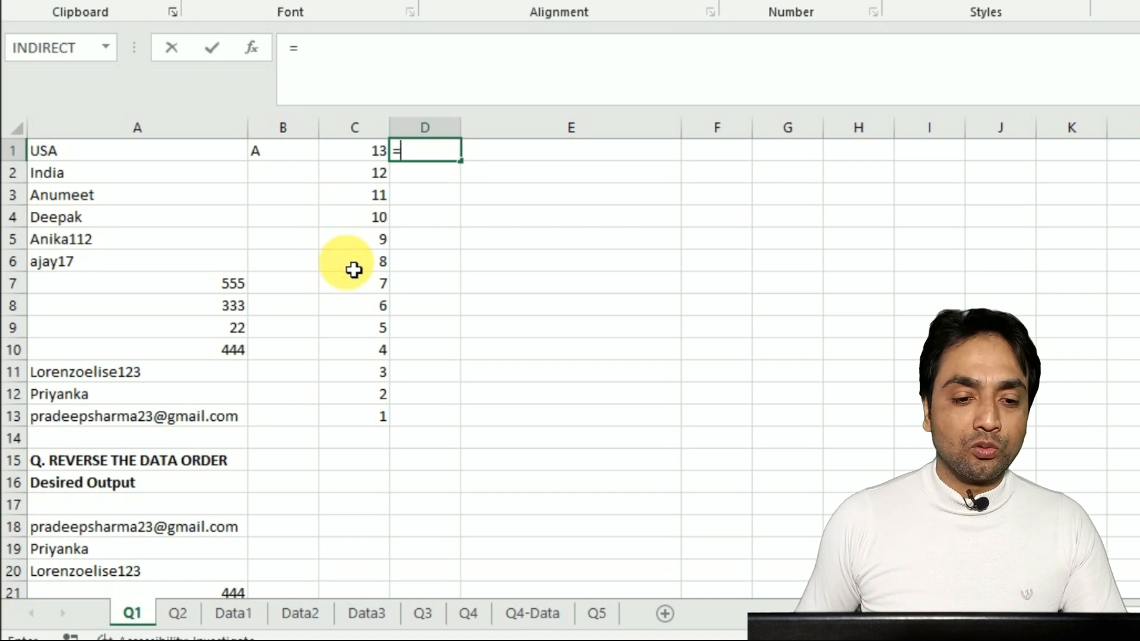
left_click(261, 160)
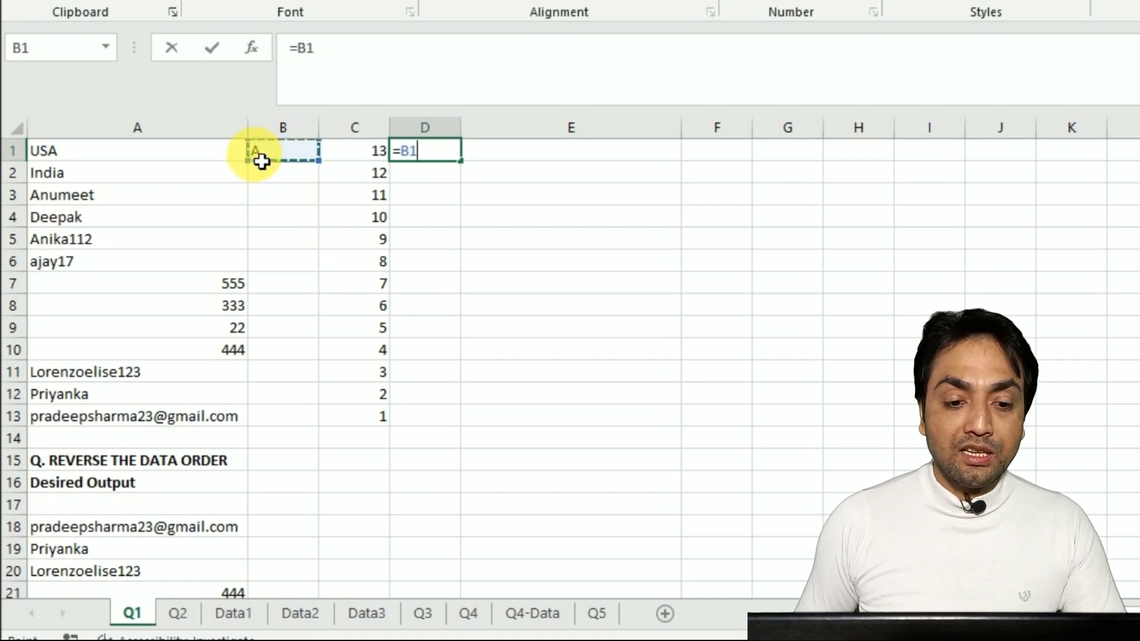
key("F4")
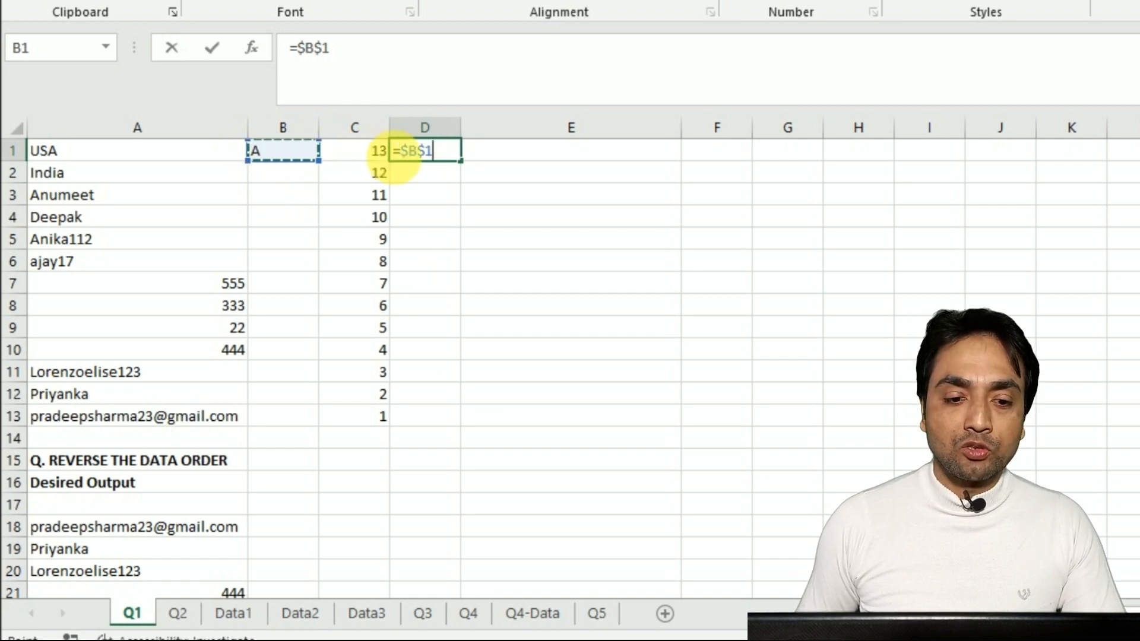
type("&")
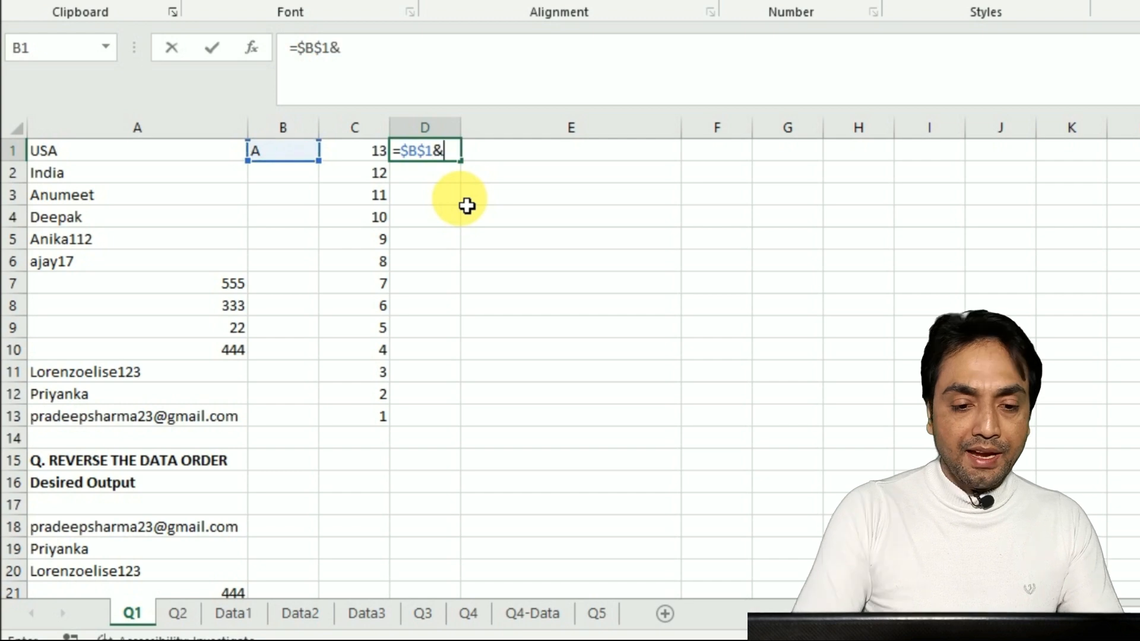
left_click(363, 155)
key("Return")
Fill the cell-reference formula from D1 down through D13
key("Up")
key("shift+Down")
key("shift+Down")
key("shift+Down")
key("shift+Down")
key("shift+Down")
key("shift+Down")
key("shift+Down")
key("shift+Down")
key("shift+Down")
key("shift+Down")
key("shift+Down")
key("shift+Down")
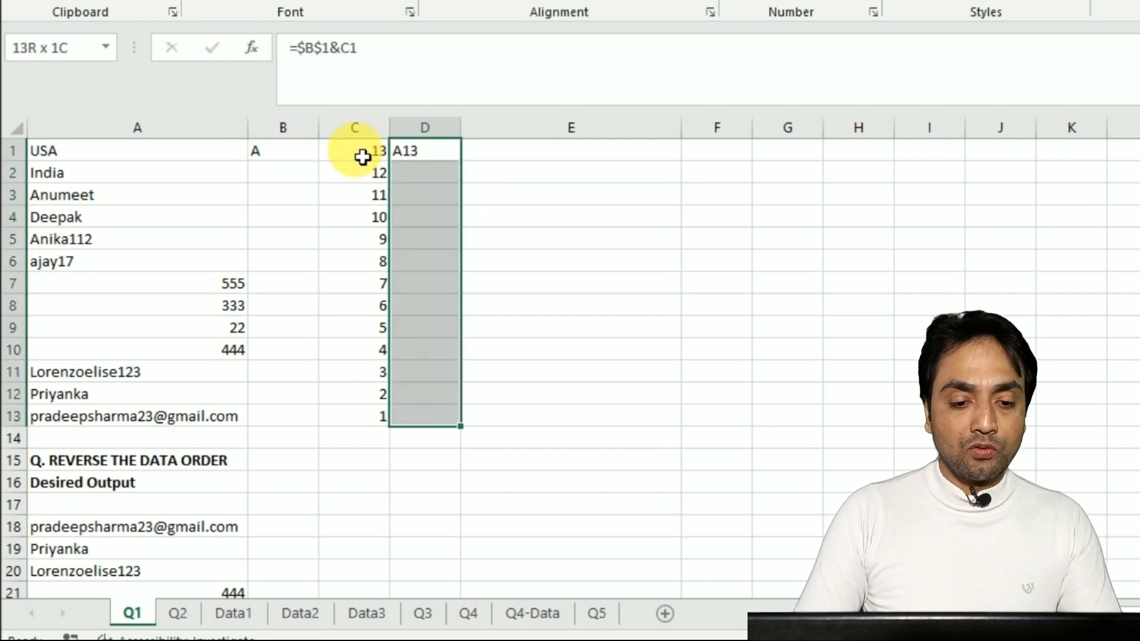
key("ctrl+d")
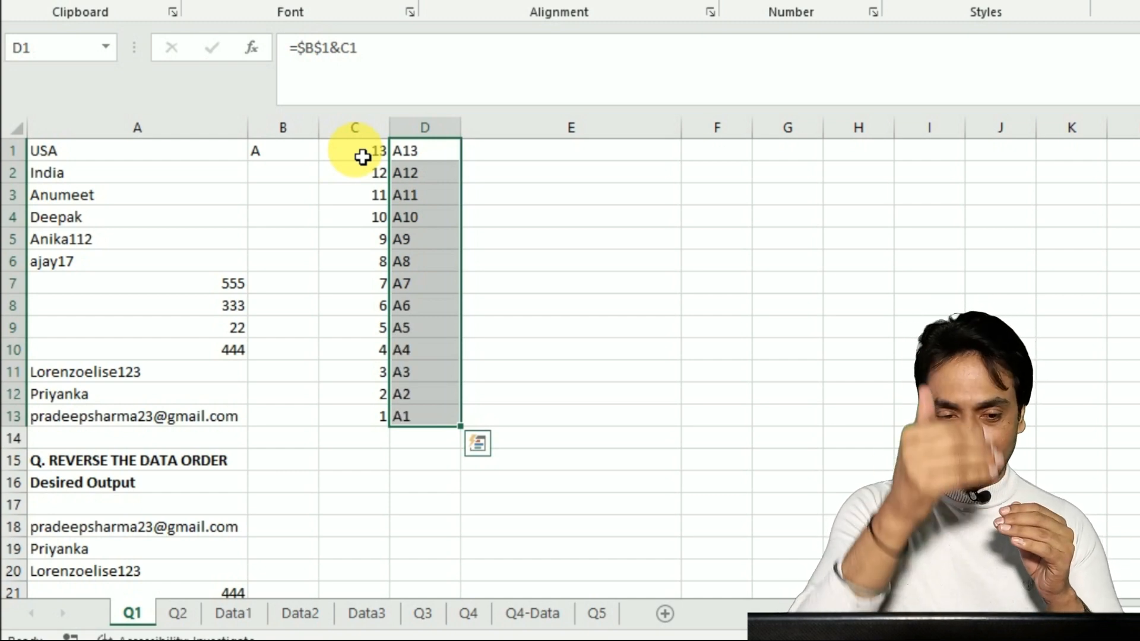
Enter =INDIRECT(D1) in E1 and fill it down column E alongside the cell references
key("Right")
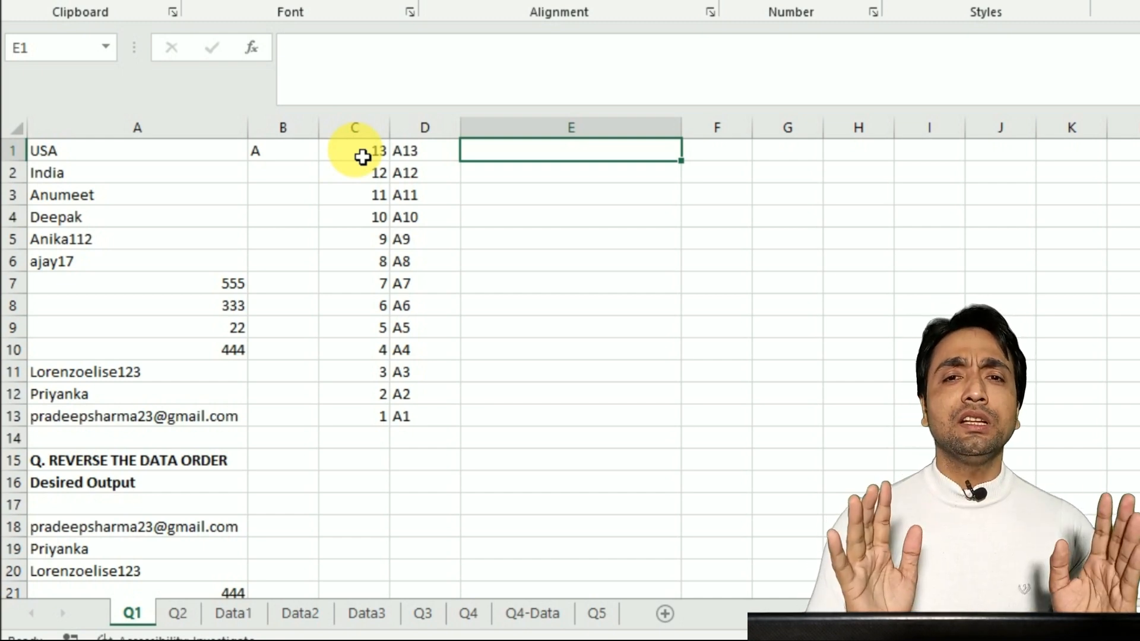
type("=INDIREC")
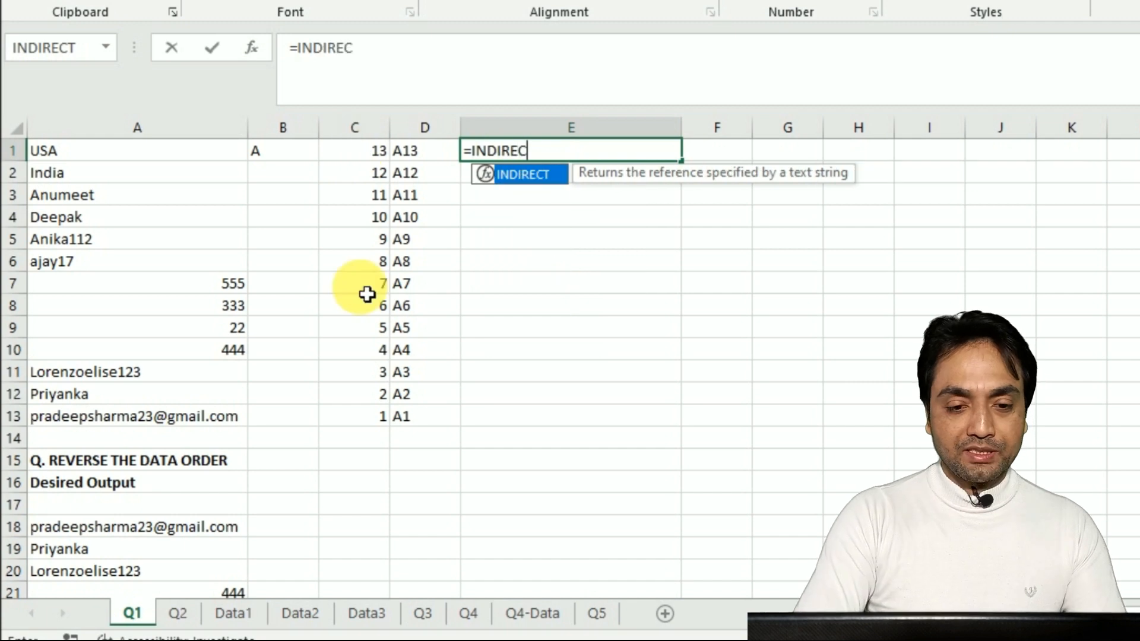
type("T(")
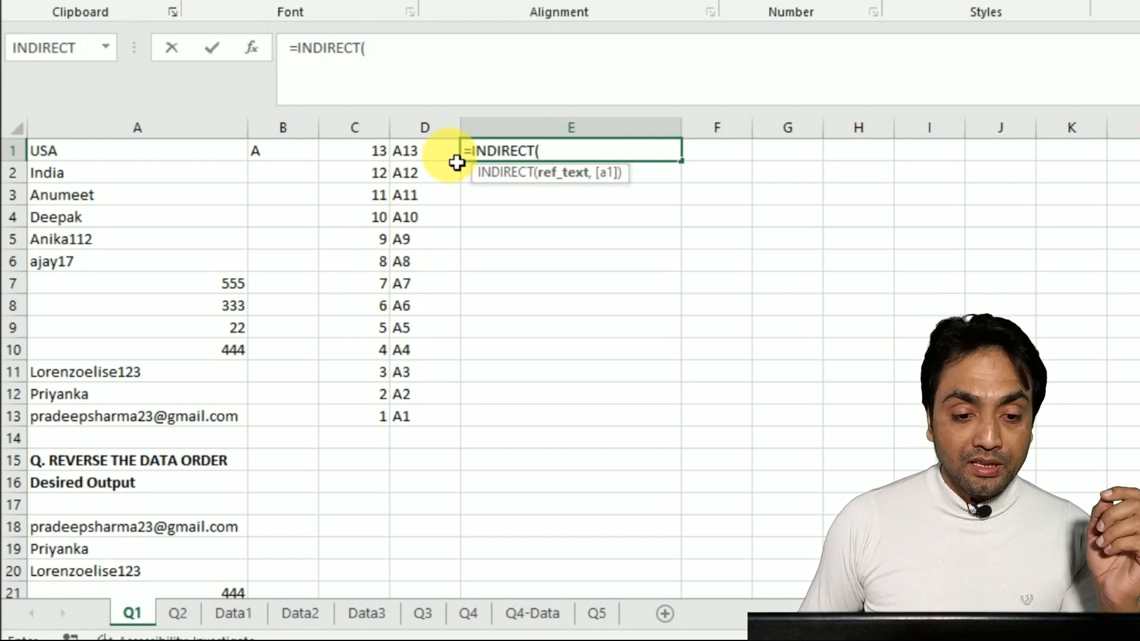
left_click(418, 156)
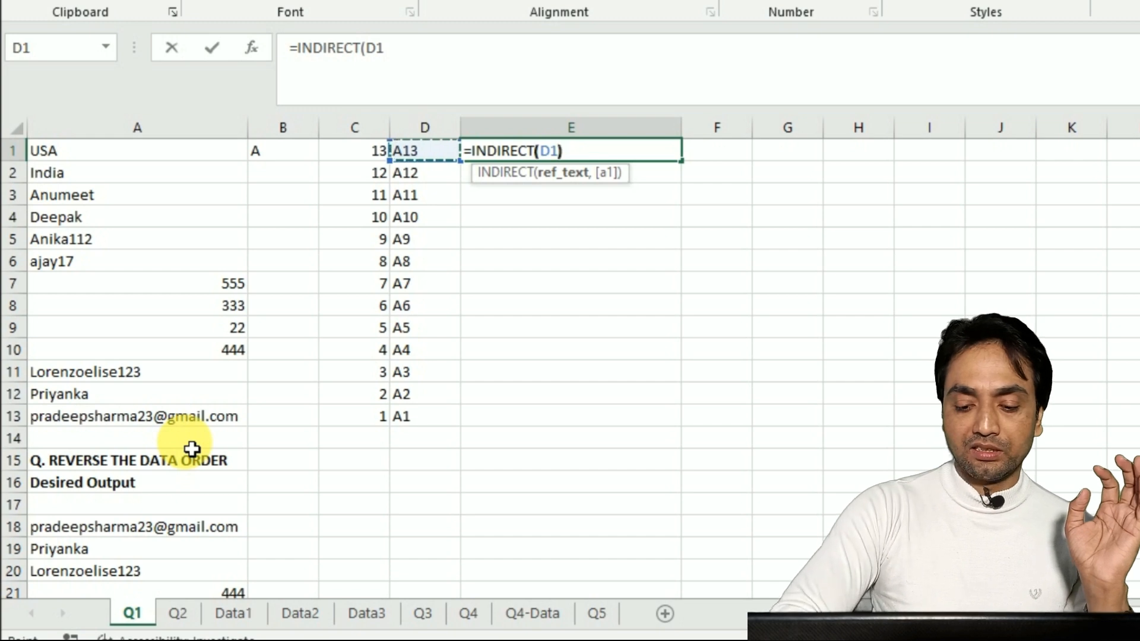
key("Return")
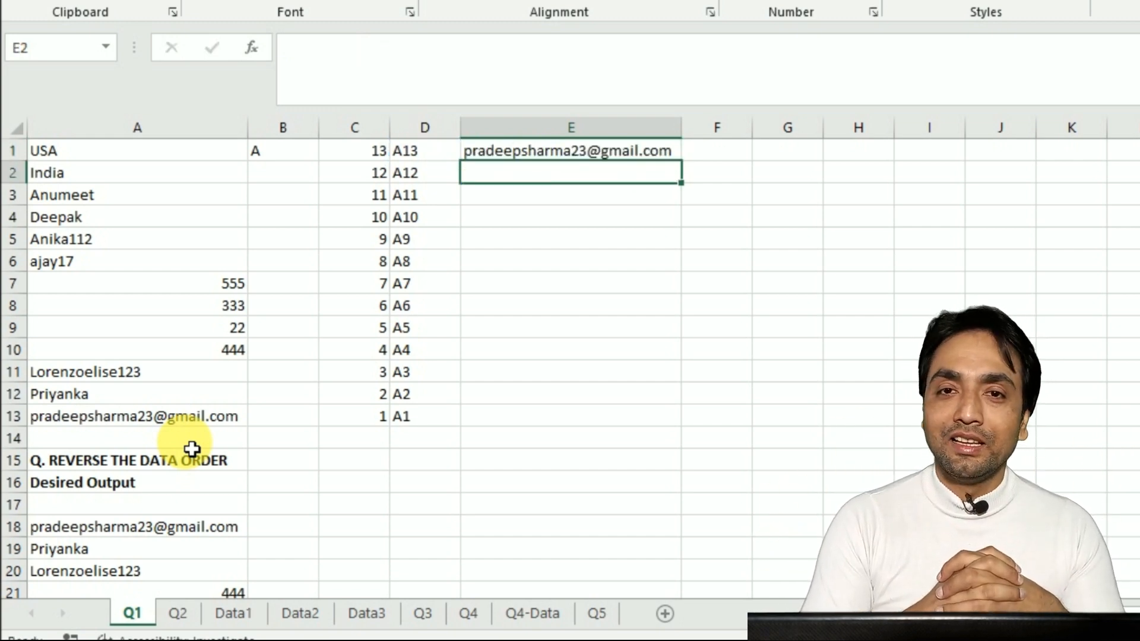
left_click(590, 155)
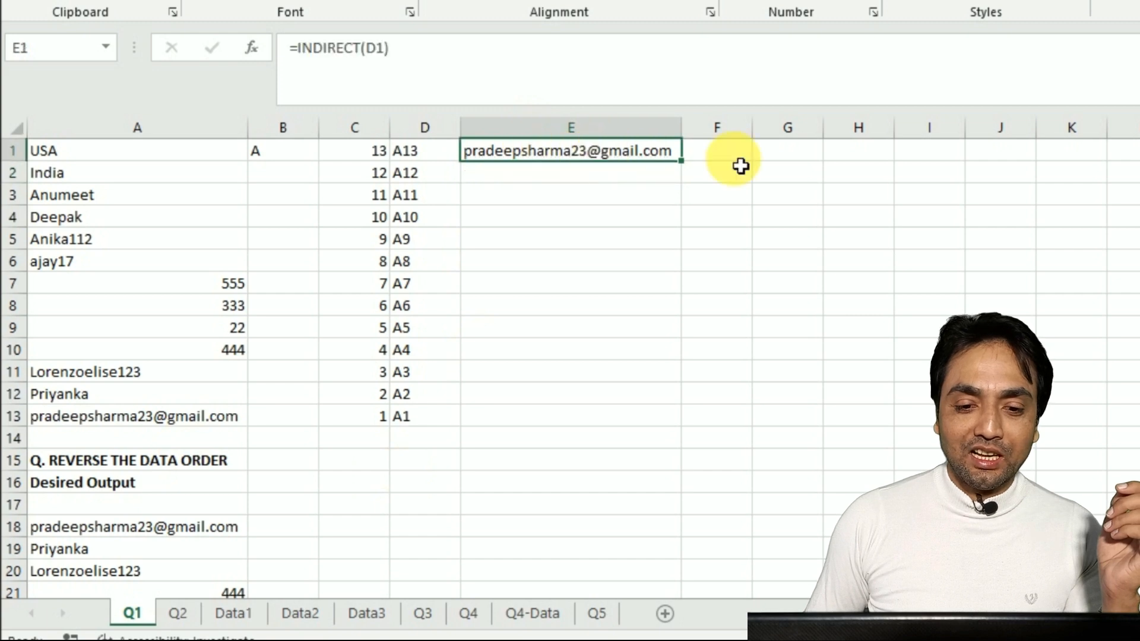
left_click_drag(682, 160, 664, 437)
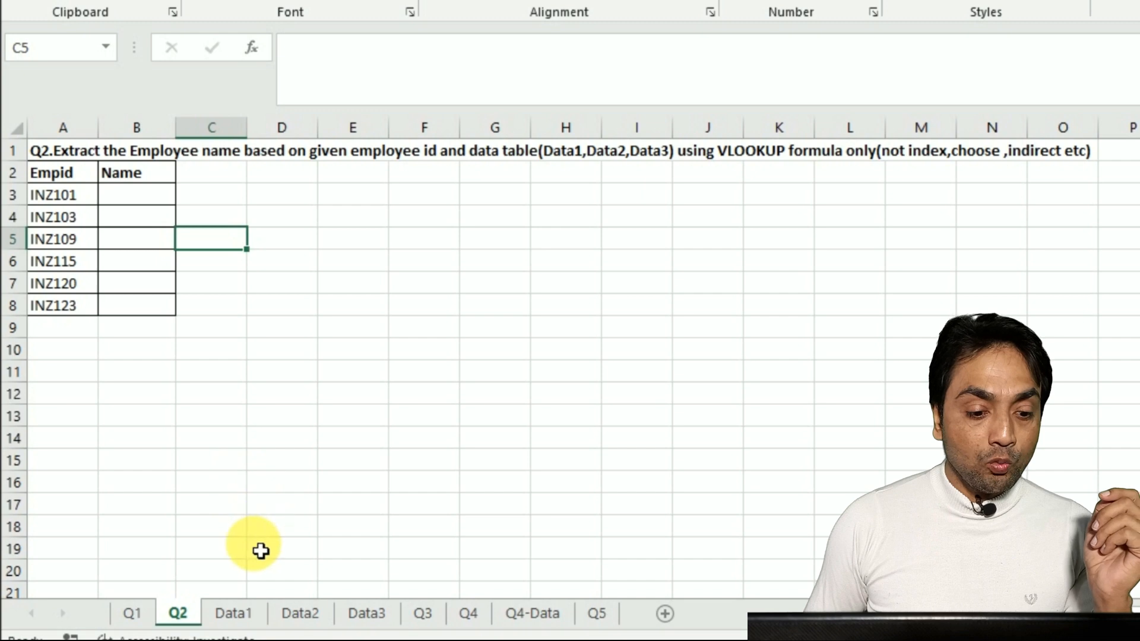
Review the employee IDs and names on the Data1, Data2 and Data3 sheets, and return to Q2
left_click(244, 612)
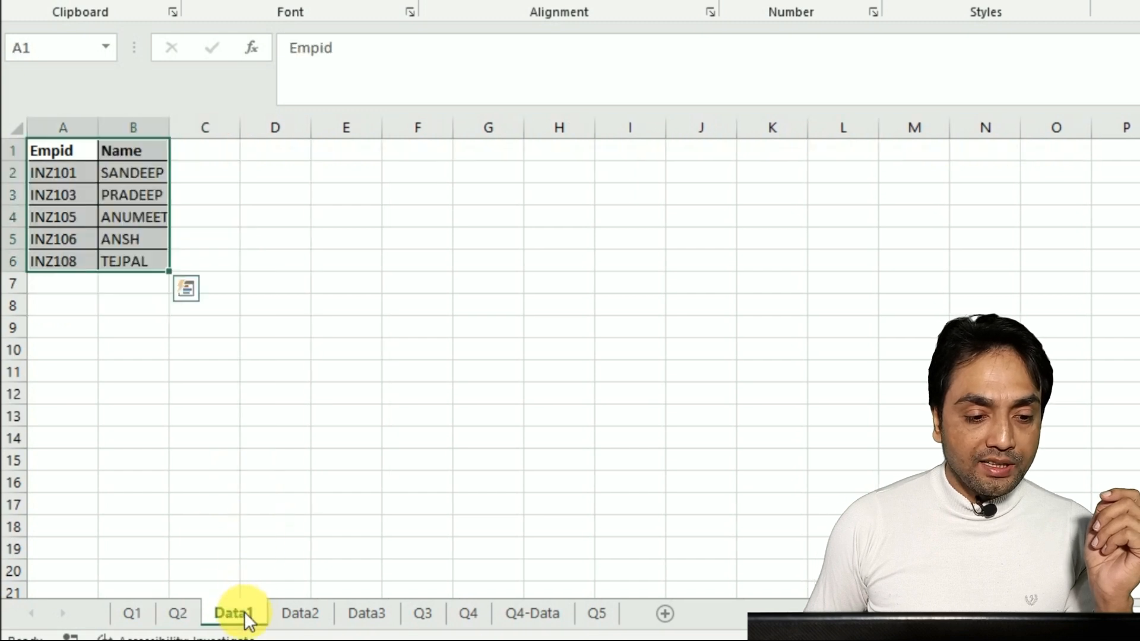
left_click(53, 177)
left_click_drag(53, 184, 56, 198)
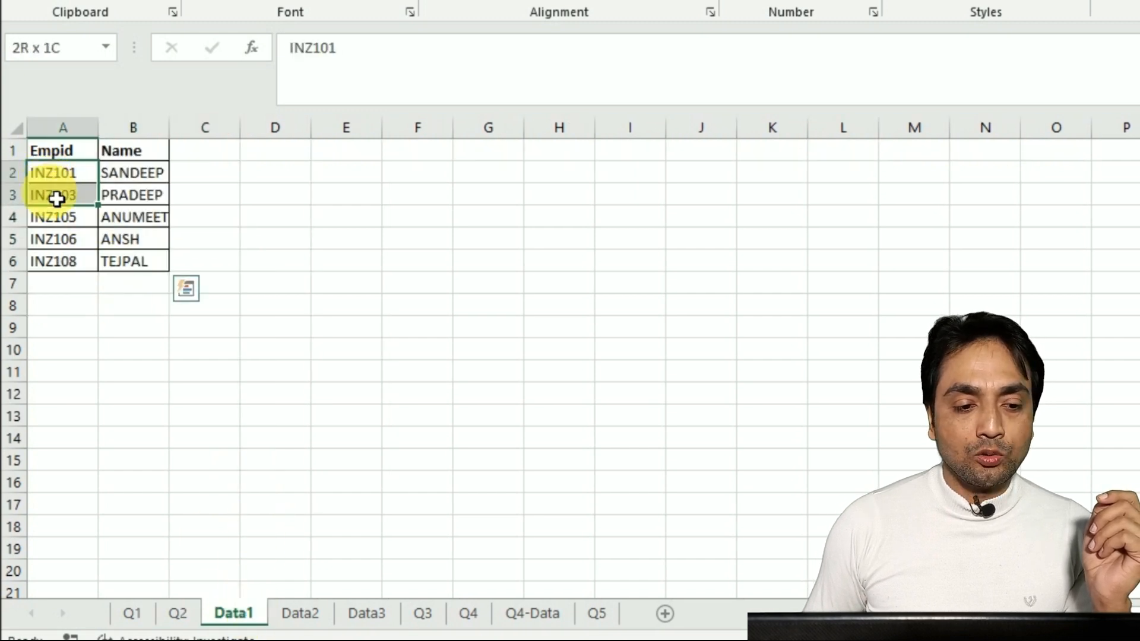
left_click(298, 617)
left_click(92, 222)
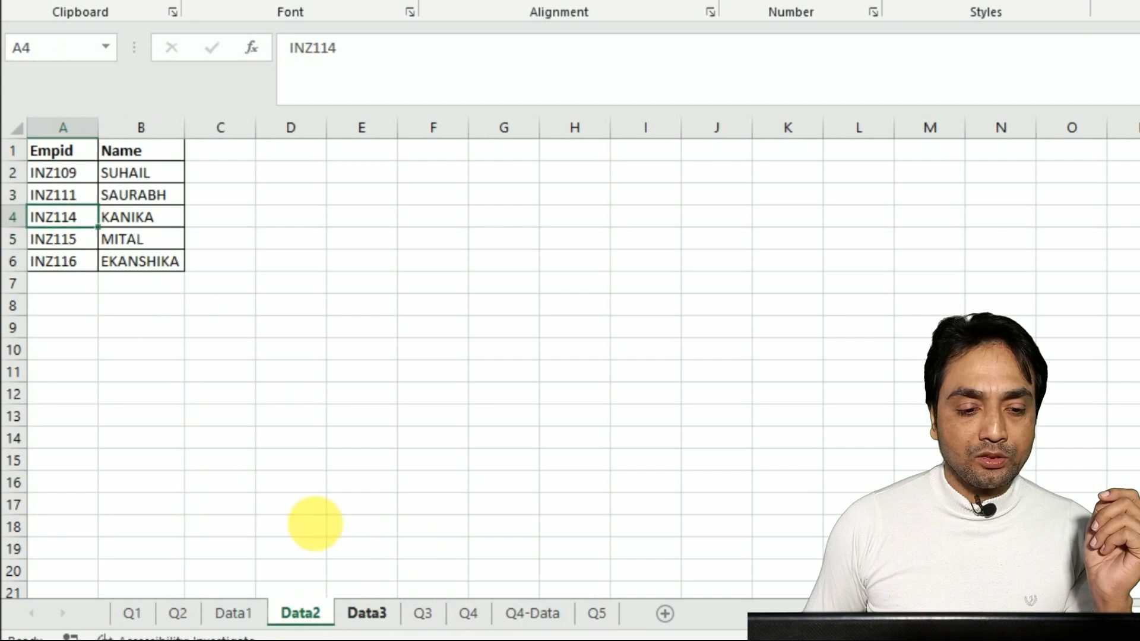
left_click(387, 610)
left_click(127, 259)
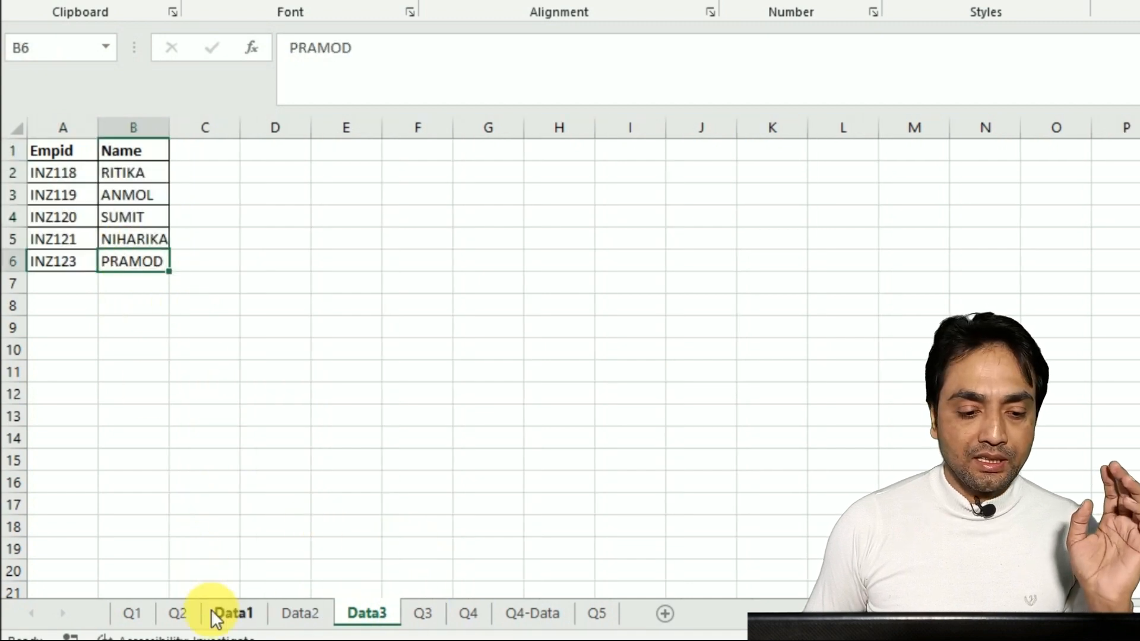
left_click(178, 613)
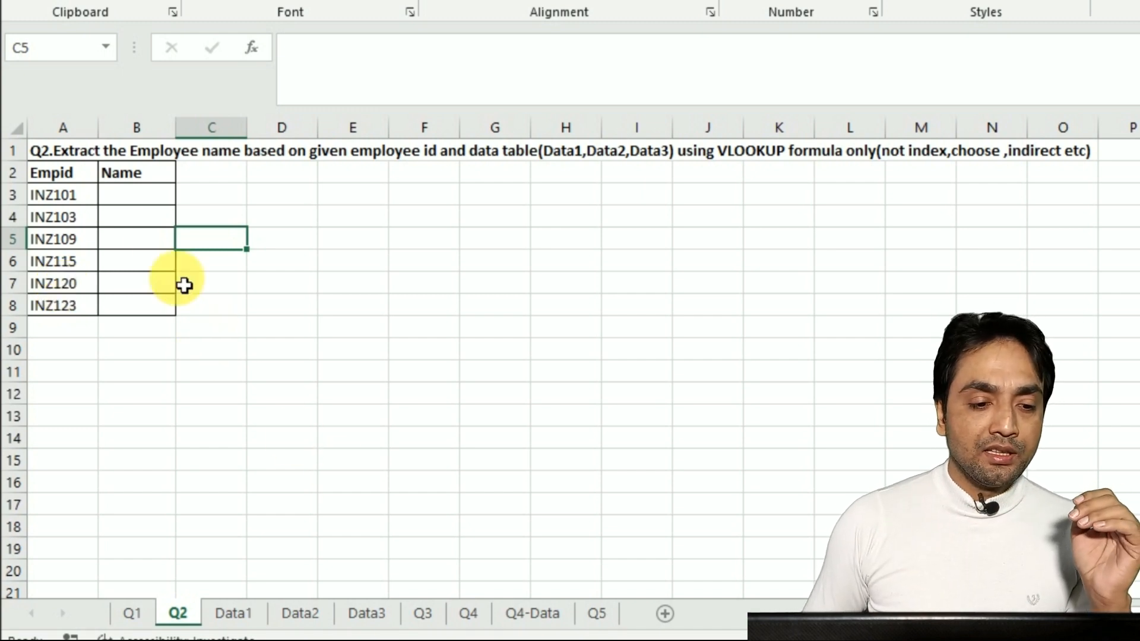
Check the lookup ranges on the three data sheets, including the name assigned to A1:B6 on Data3, and return to Q2
left_click(148, 202)
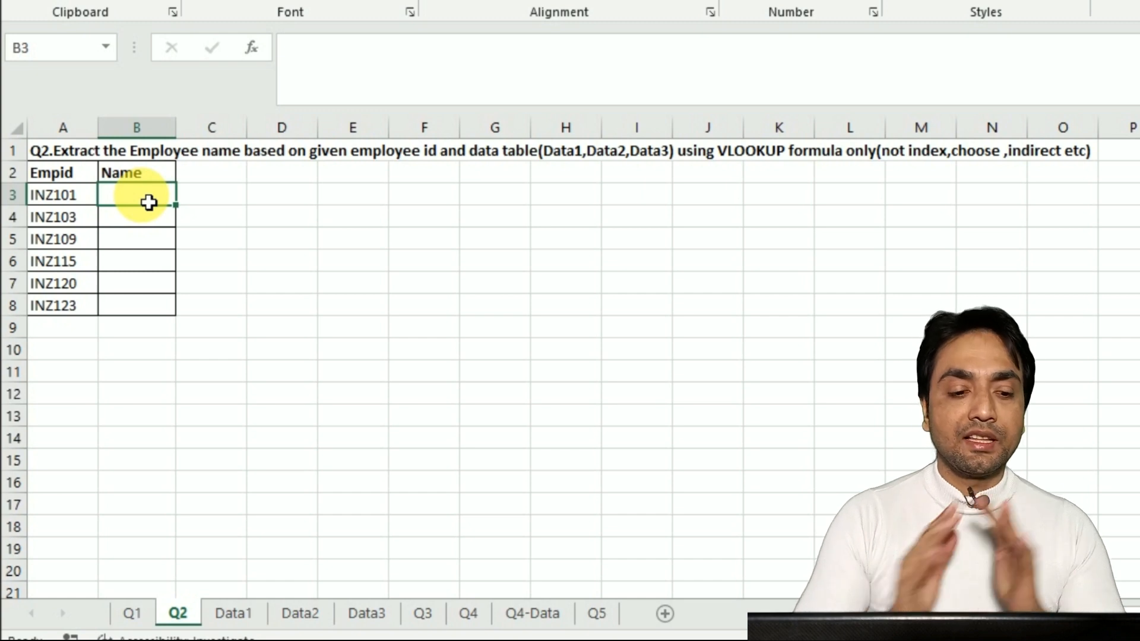
left_click(239, 616)
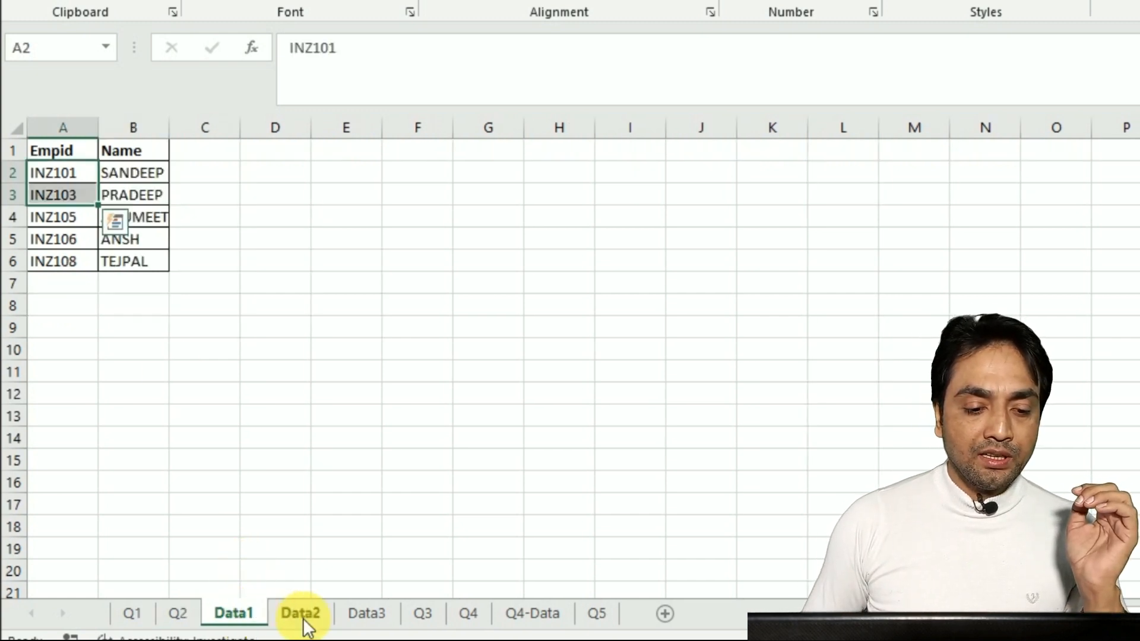
left_click(304, 619)
left_click(357, 623)
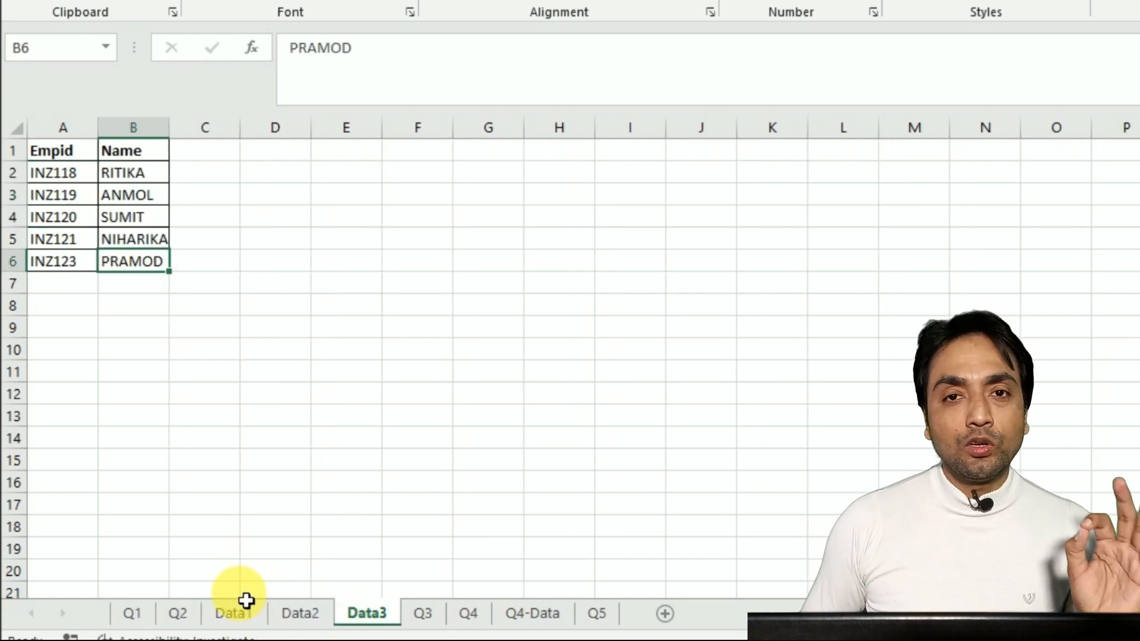
left_click(60, 152)
left_click(142, 265, "shift")
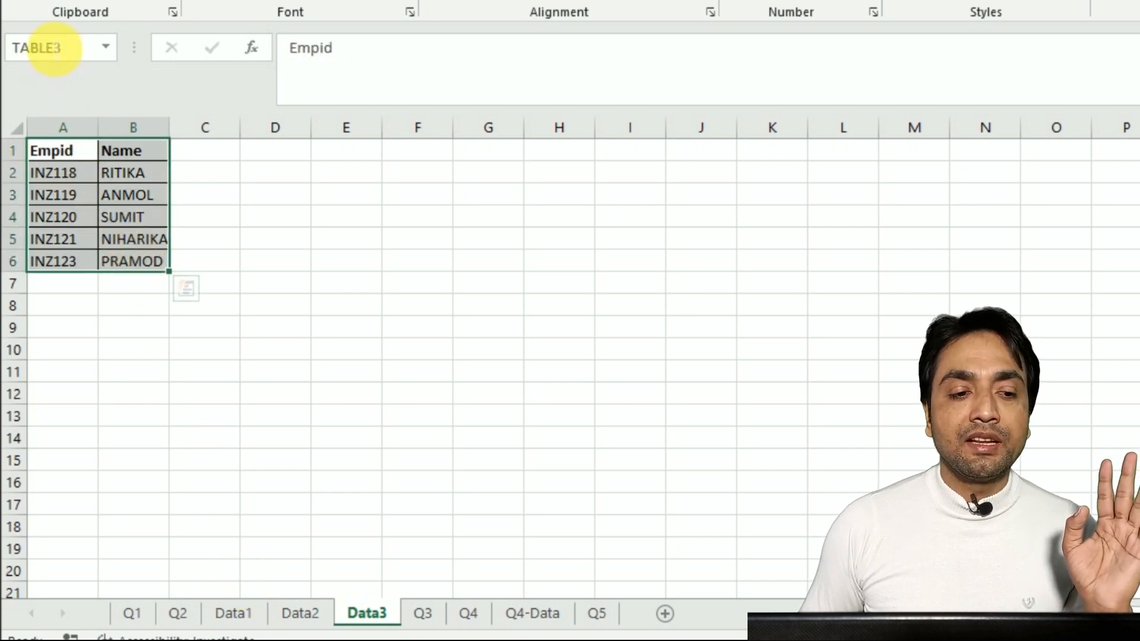
left_click(297, 616)
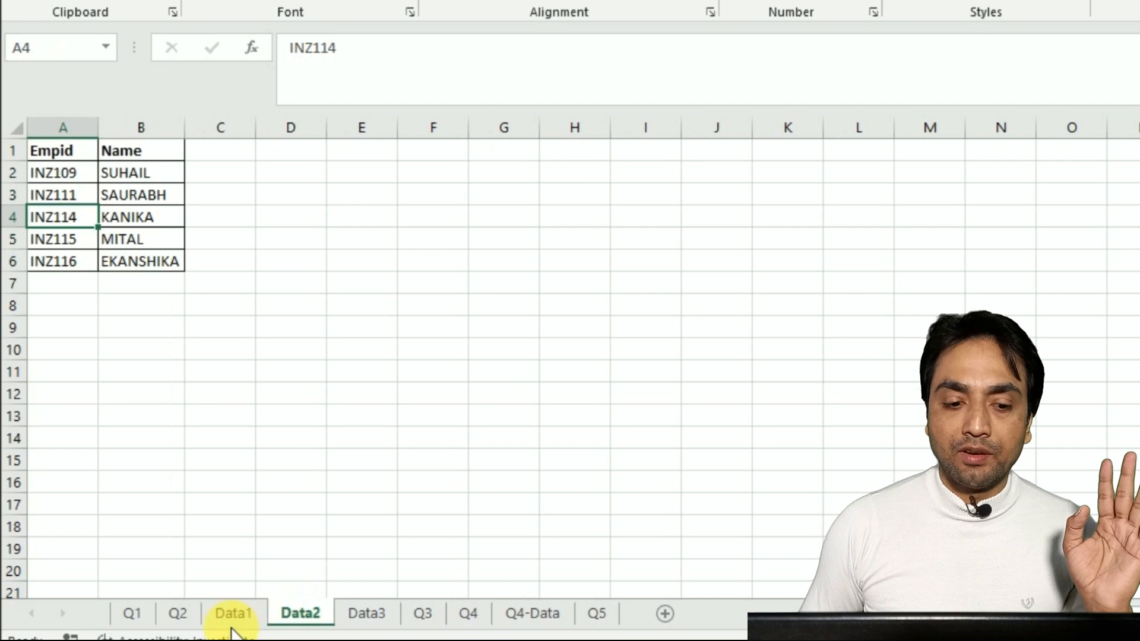
left_click(230, 615)
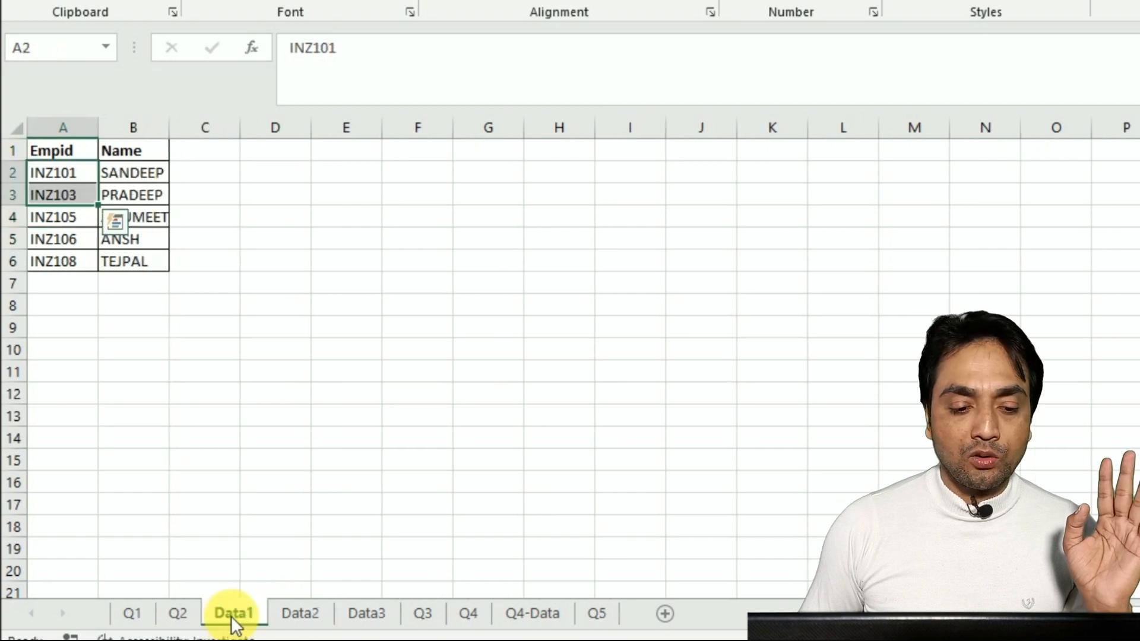
left_click(177, 613)
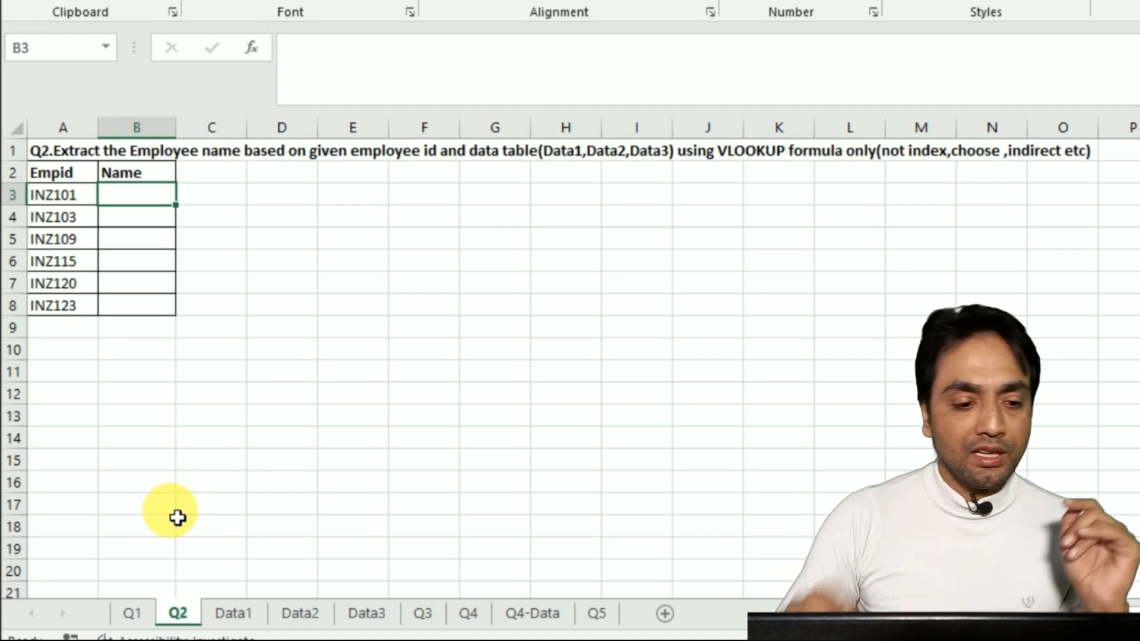
Enter =VLOOKUP(A3,TABLE1,2,0) in B3 to find the first employee's name
type("=")
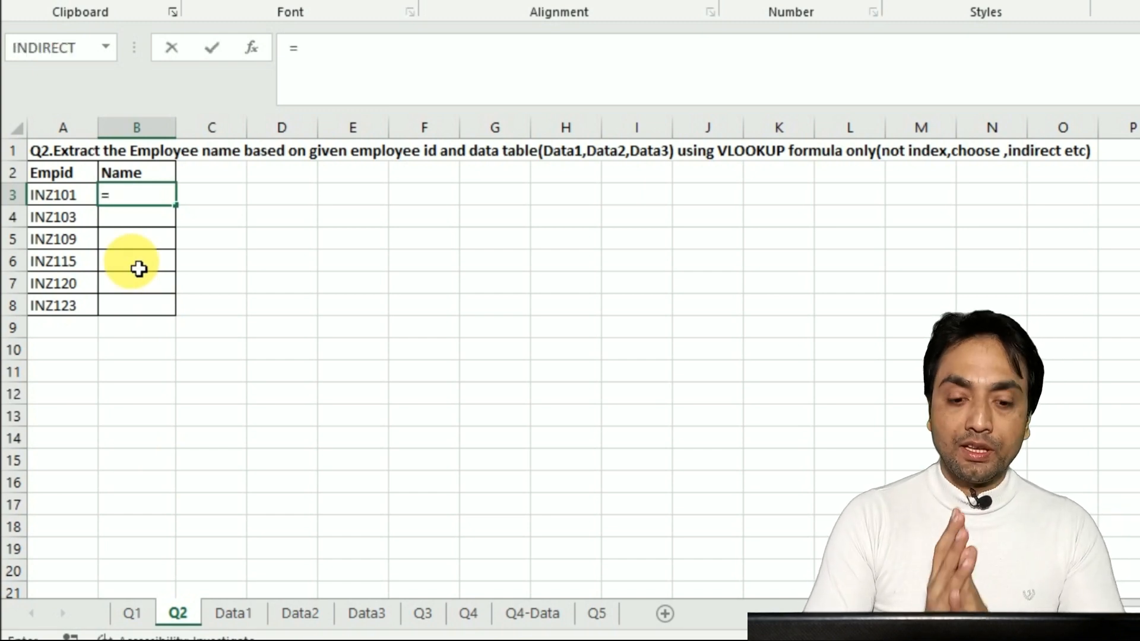
type("VLOOKUP(")
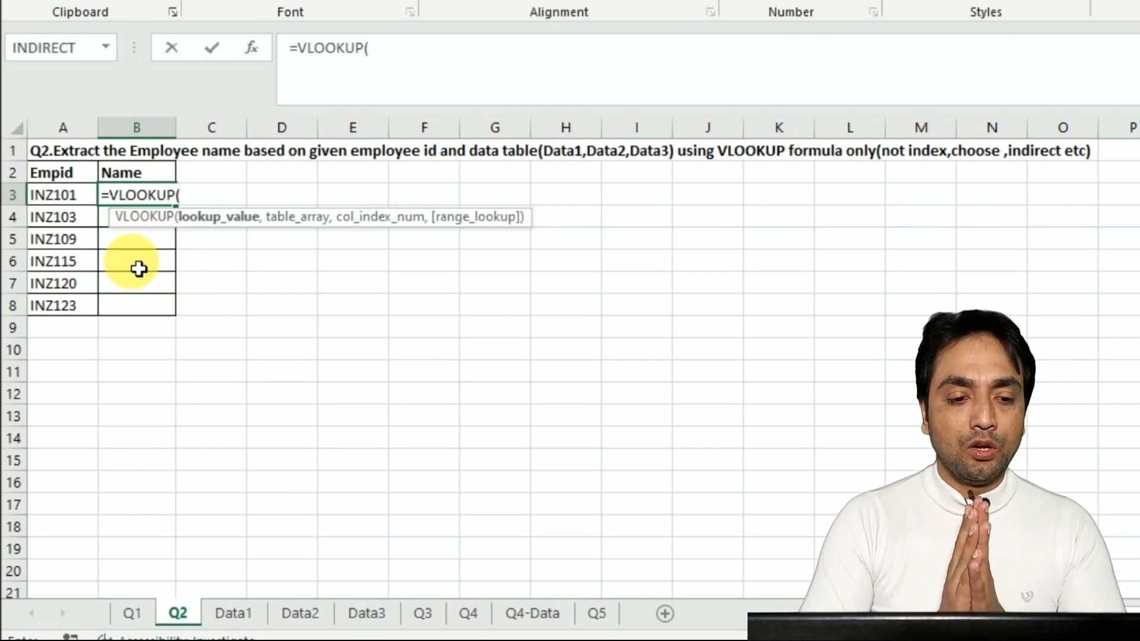
left_click(76, 204)
type(",")
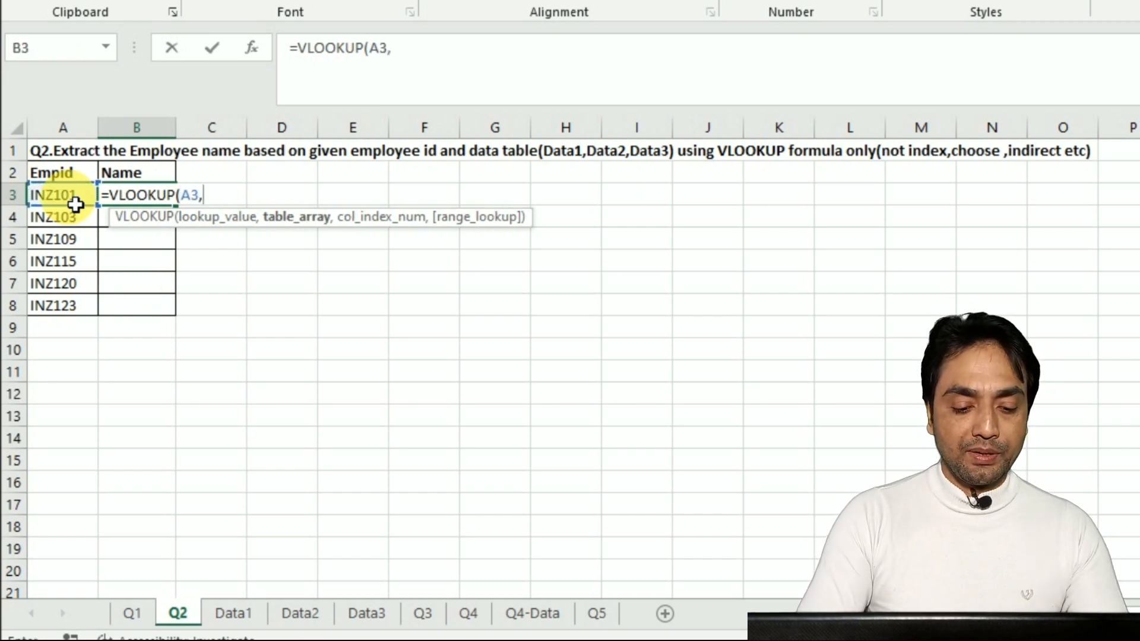
type("TABLE")
key("Tab")
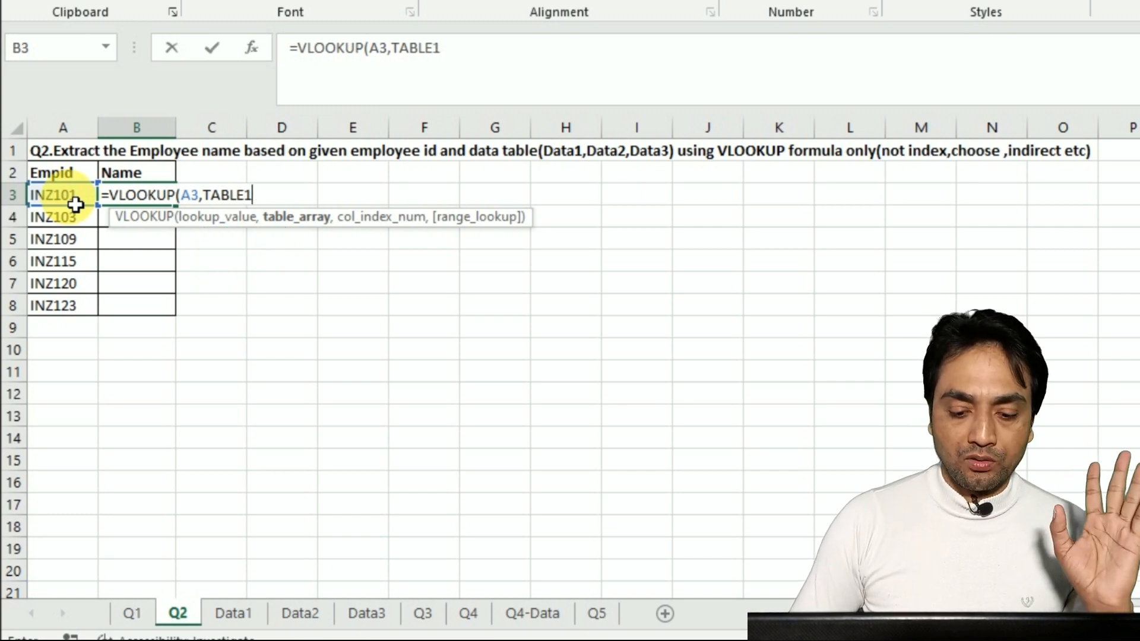
type(",")
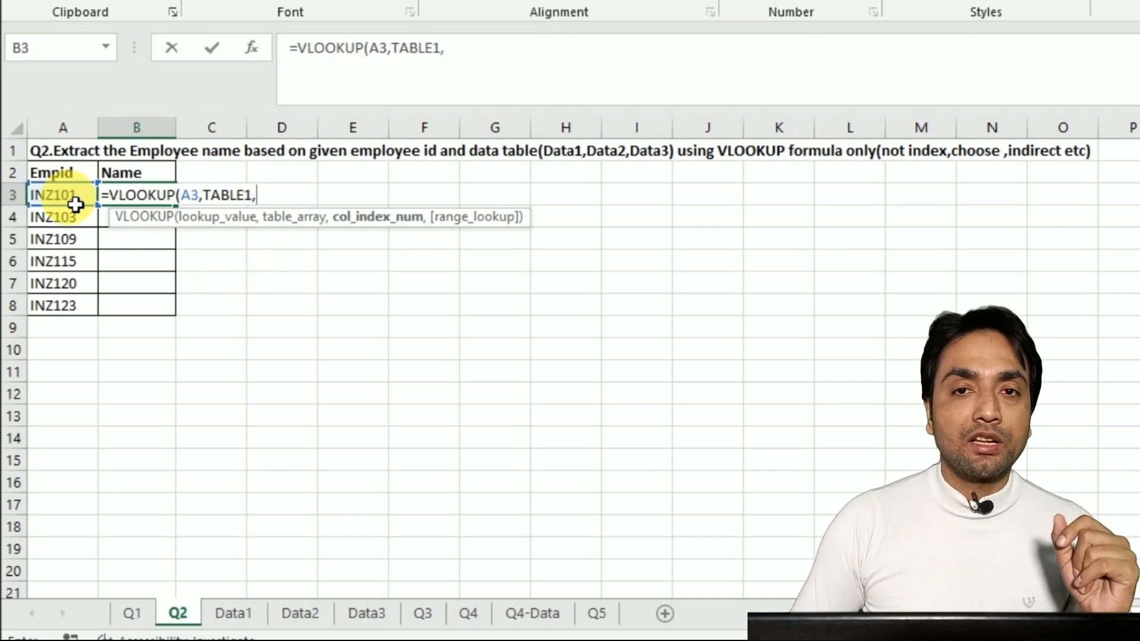
type("2,0)")
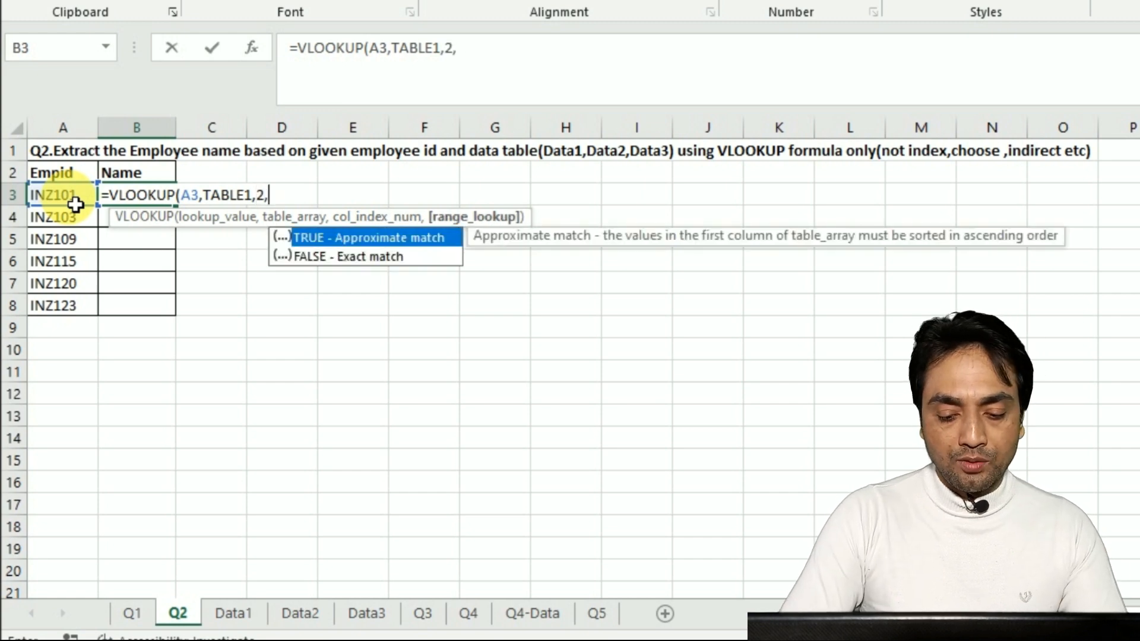
key("Return")
Fill the VLOOKUP formula from B3 down through B8
key("Up")
key("shift+Down")
key("shift+Down")
key("shift+Down")
key("shift+Down")
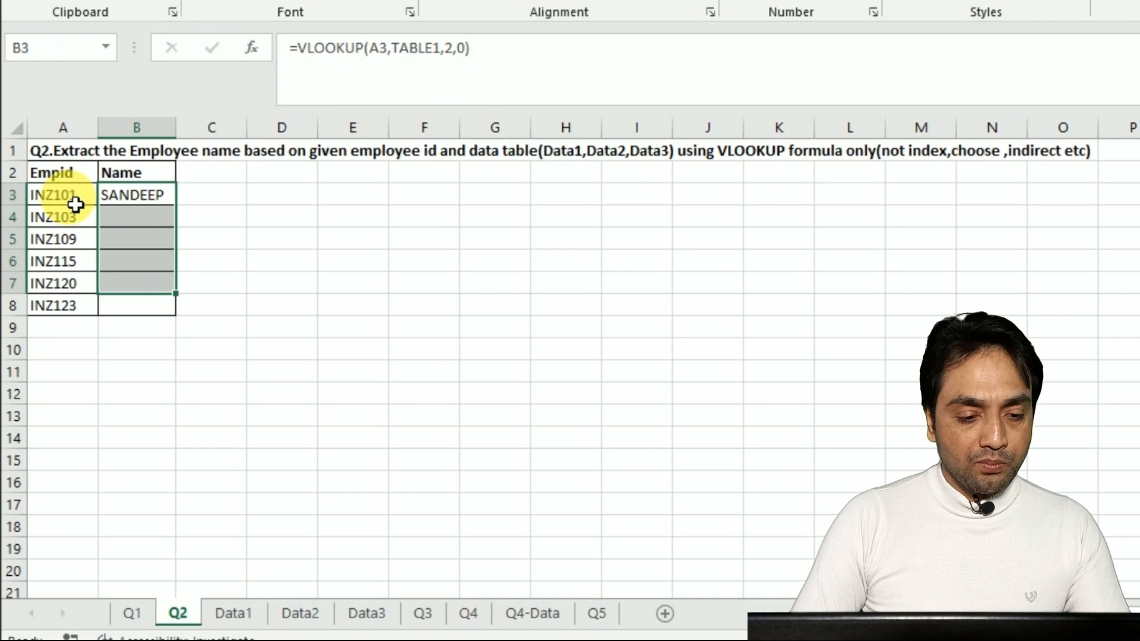
key("shift+Down")
key("ctrl+d")
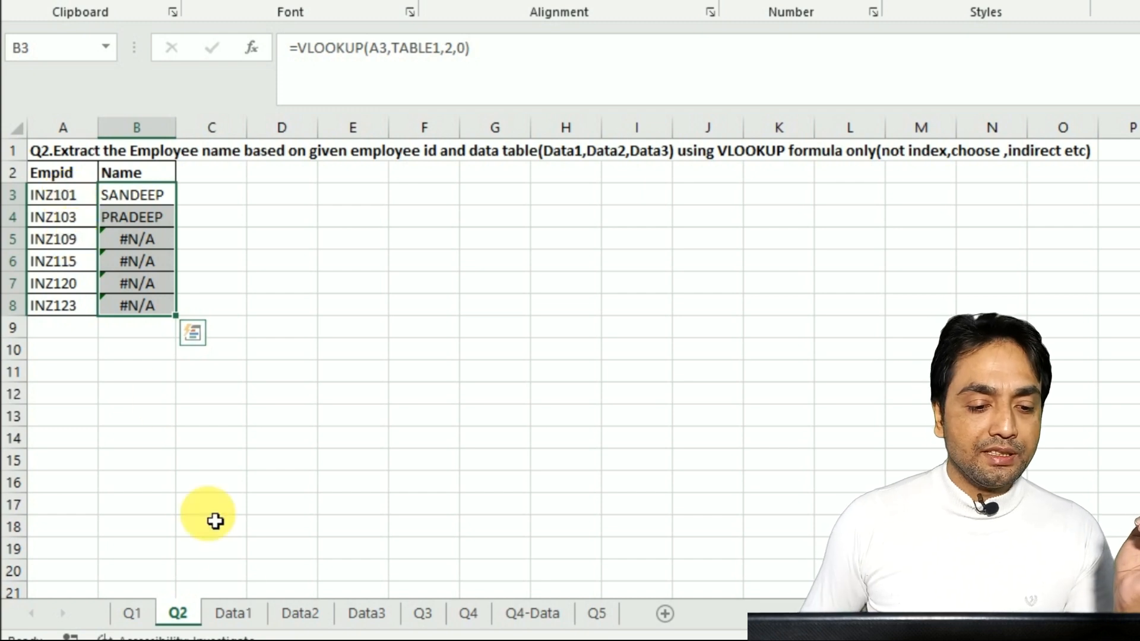
Compare the names returned on Q2 with the source lists on Data1, Data2 and Data3
left_click(240, 614)
left_click_drag(112, 174, 123, 195)
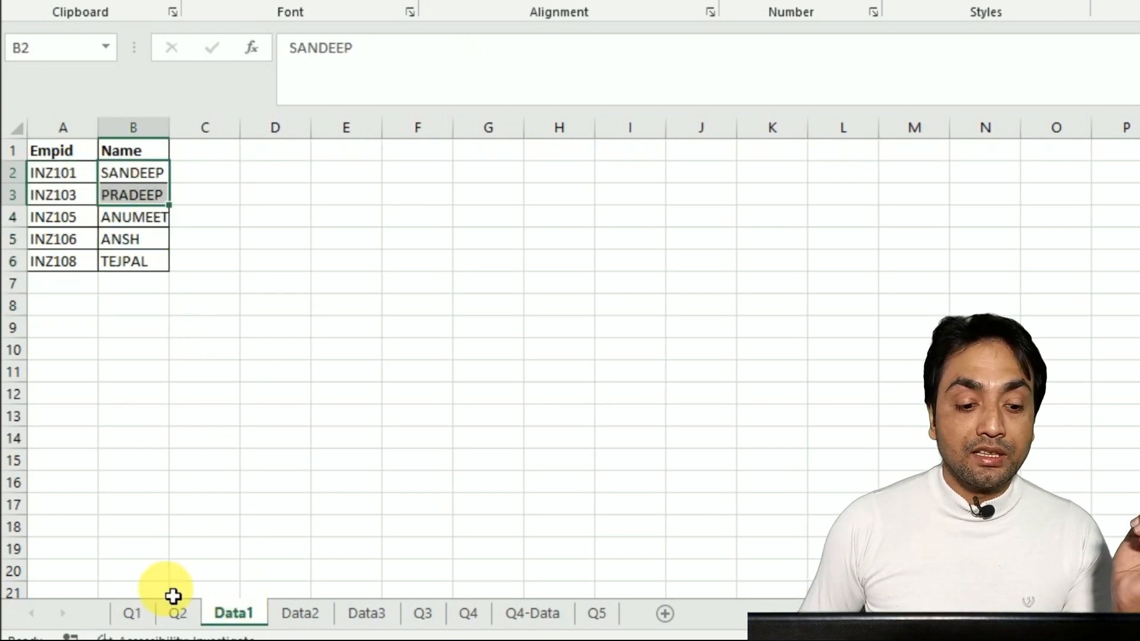
left_click(178, 614)
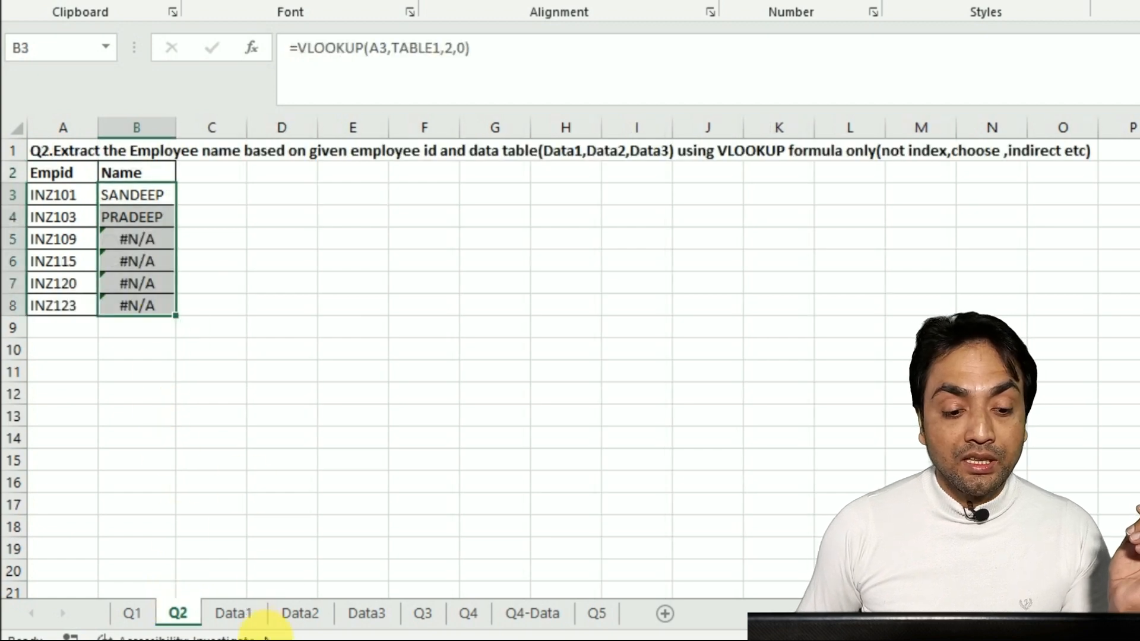
left_click(297, 620)
left_click(367, 617)
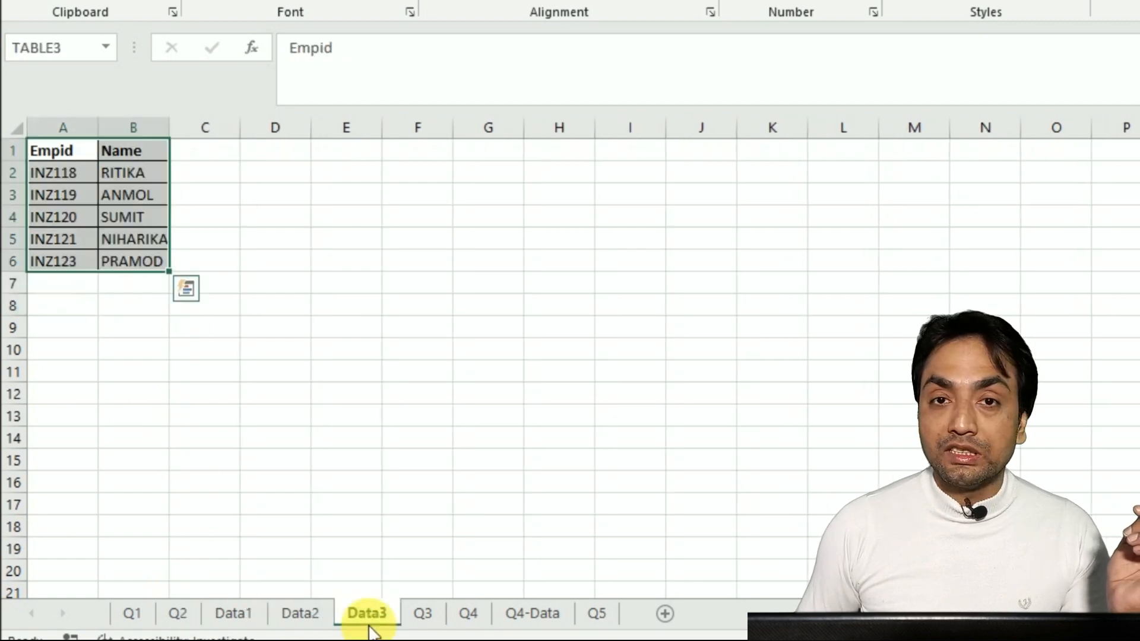
left_click(226, 615)
left_click(190, 612)
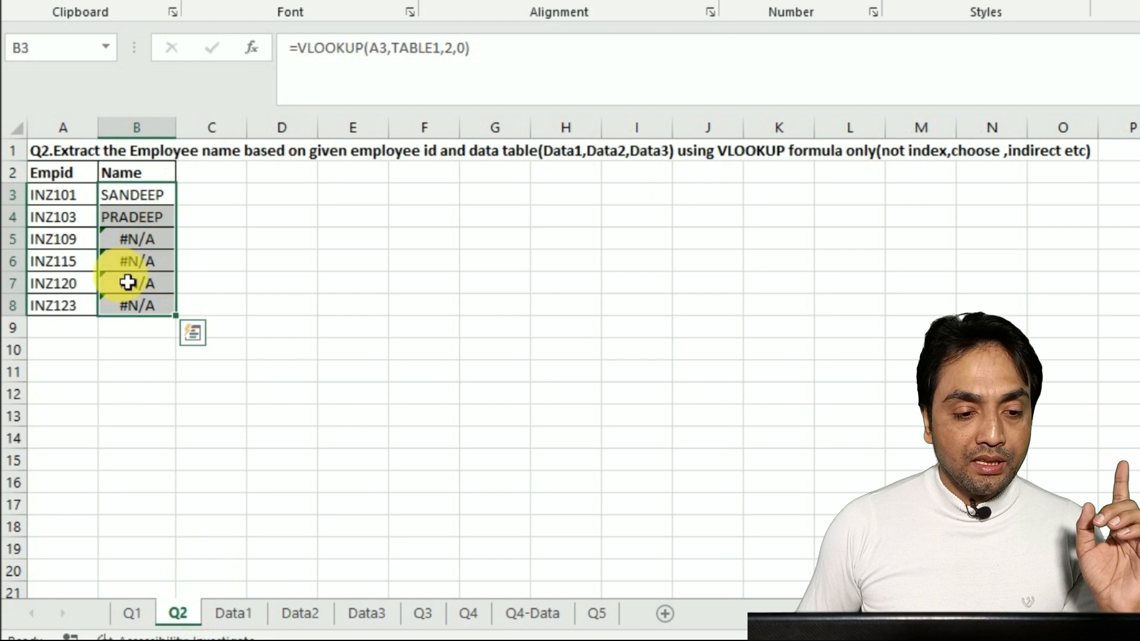
left_click(128, 198)
double_click(128, 198)
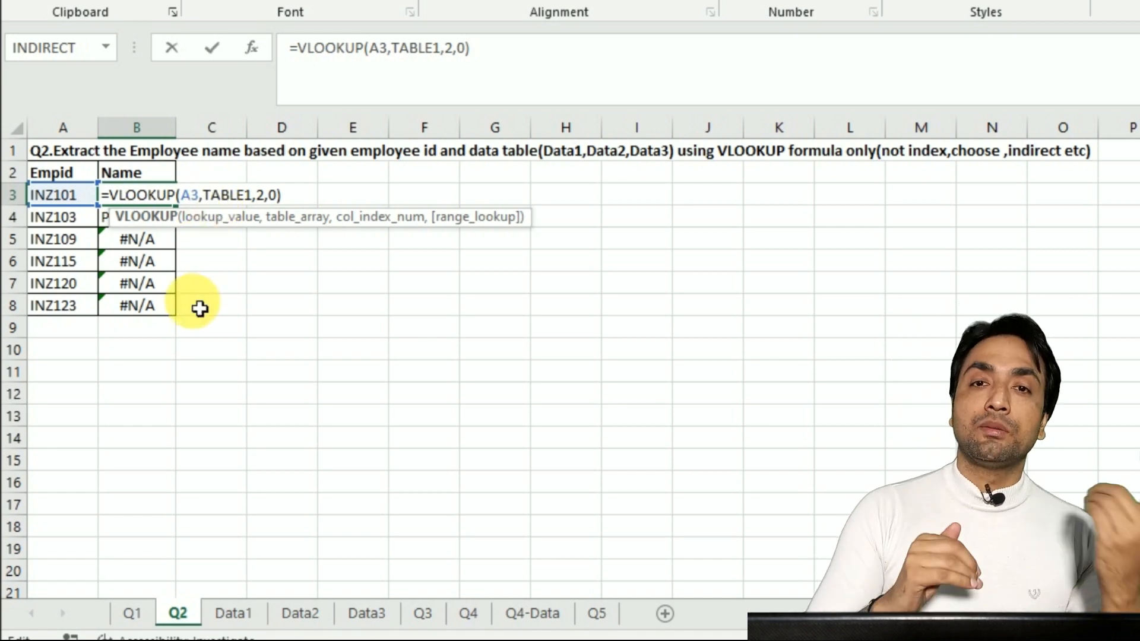
key("Escape")
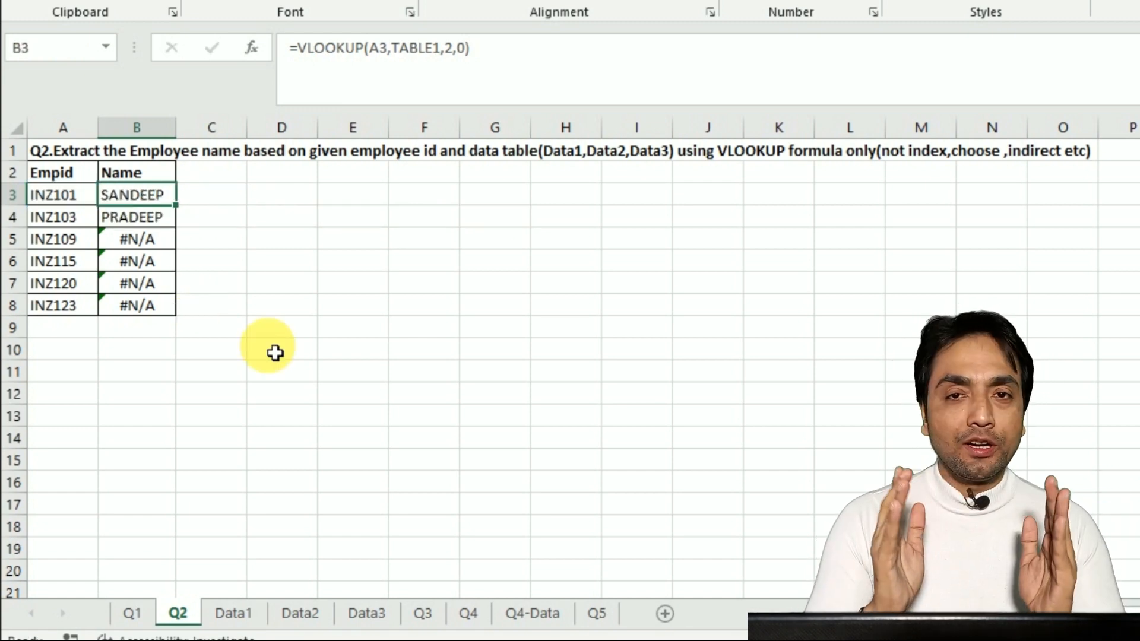
Insert IFERROR( before the VLOOKUP in B3 so the lookup becomes its value argument
double_click(163, 197)
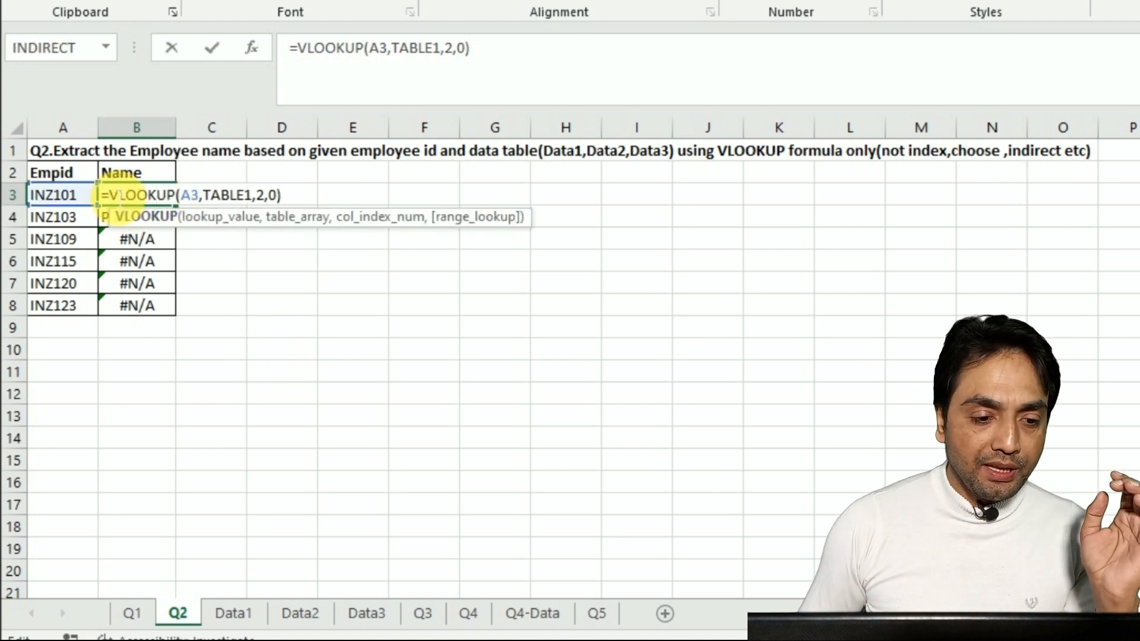
left_click(106, 196)
type("IFERROR(")
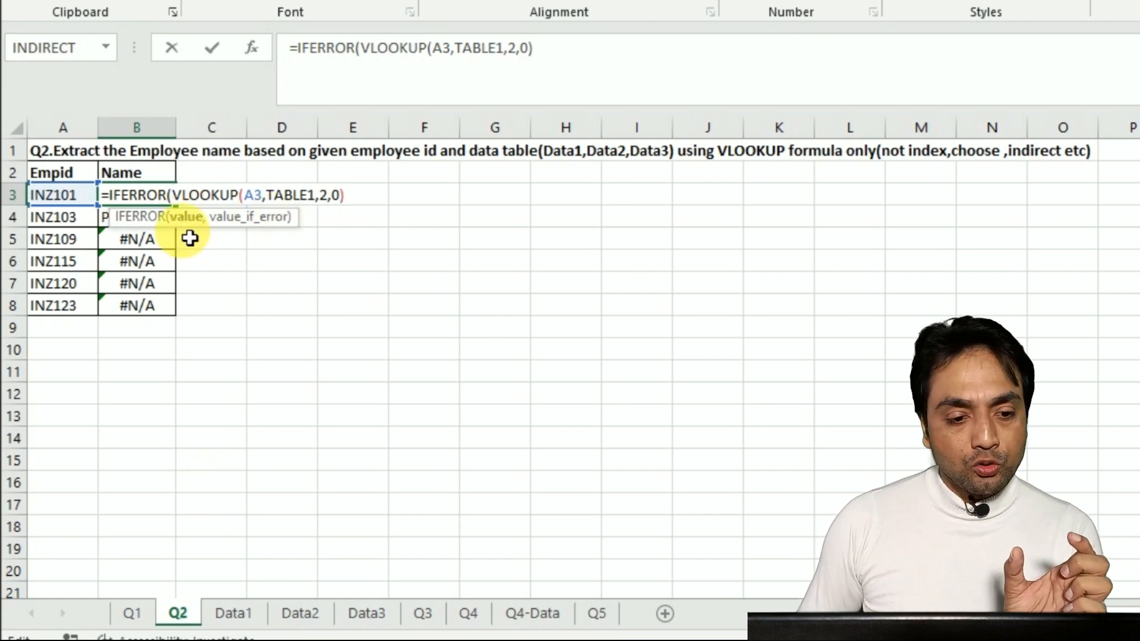
left_click_drag(167, 195, 220, 195)
left_click_drag(291, 202, 361, 202)
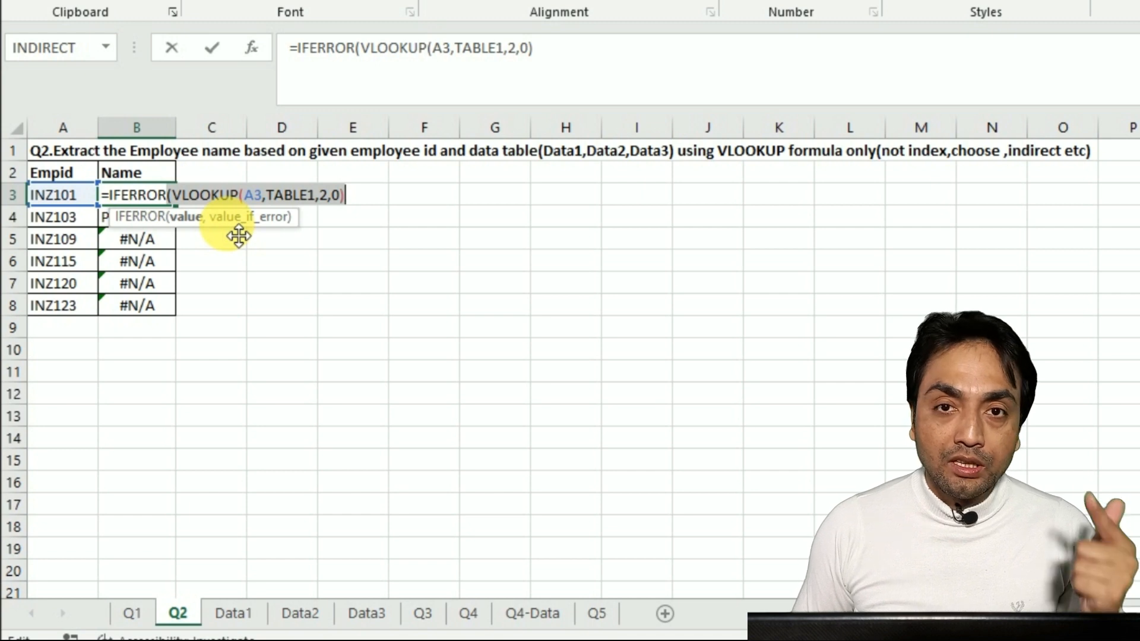
left_click(360, 205)
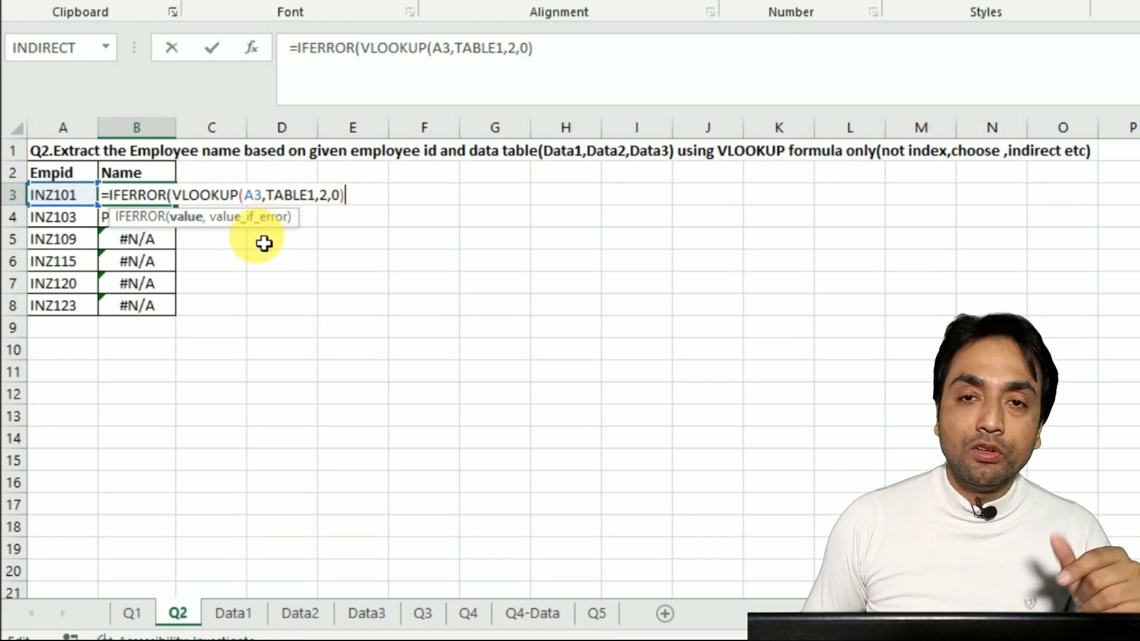
left_click_drag(173, 196, 350, 199)
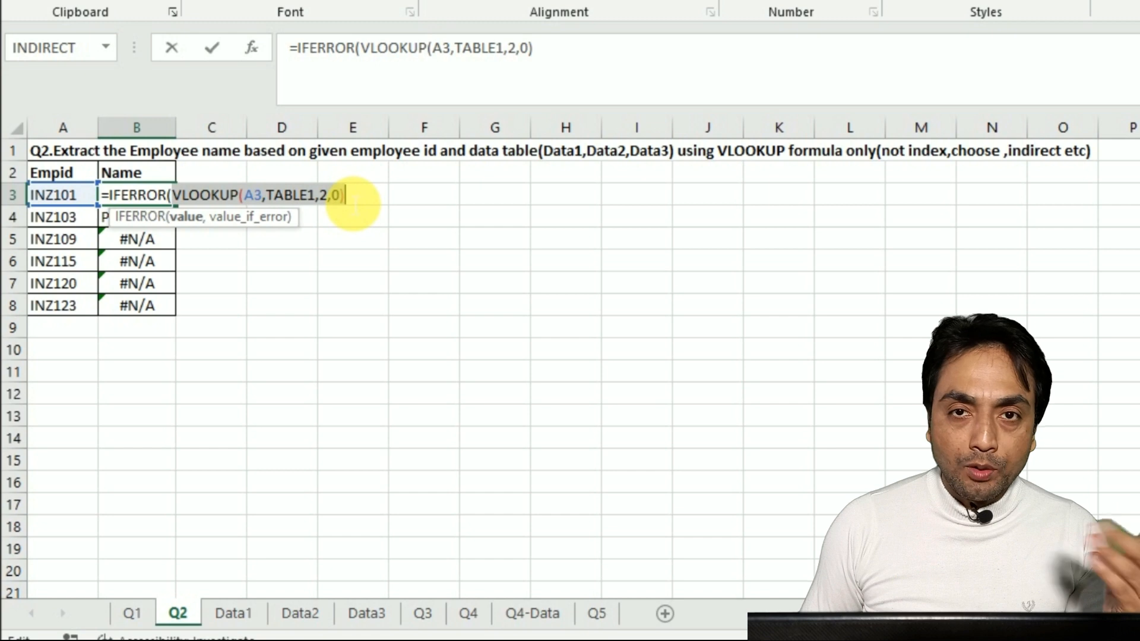
Complete the IFERROR formula in B3 with VLOOKUP(A3,TABLE2,2,0) as its value_if_error argument
left_click(362, 203)
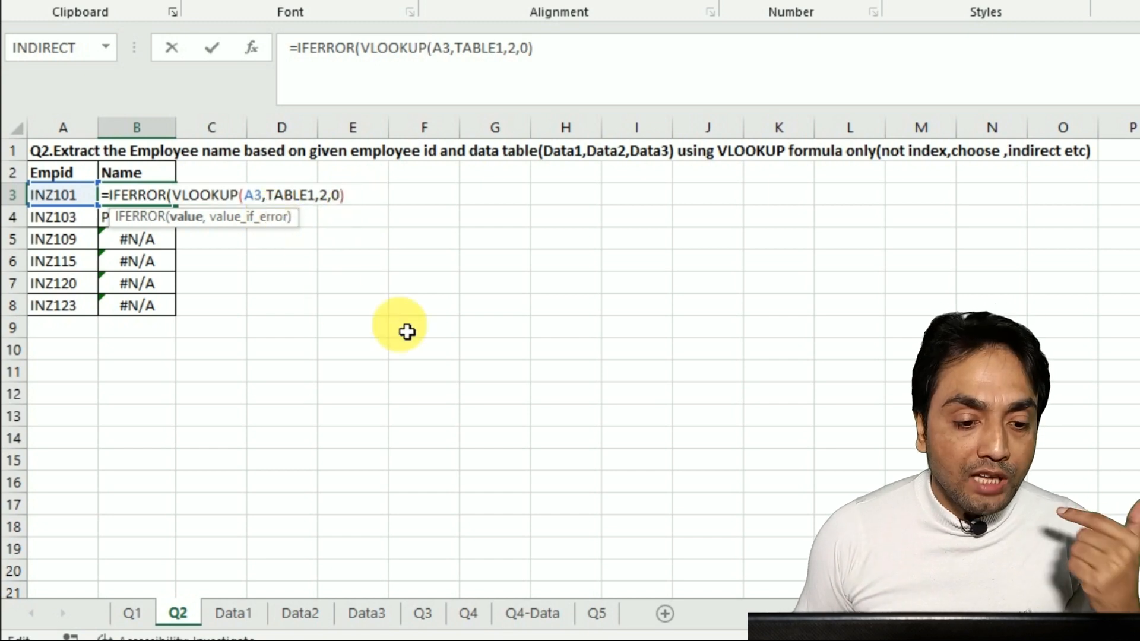
type(",")
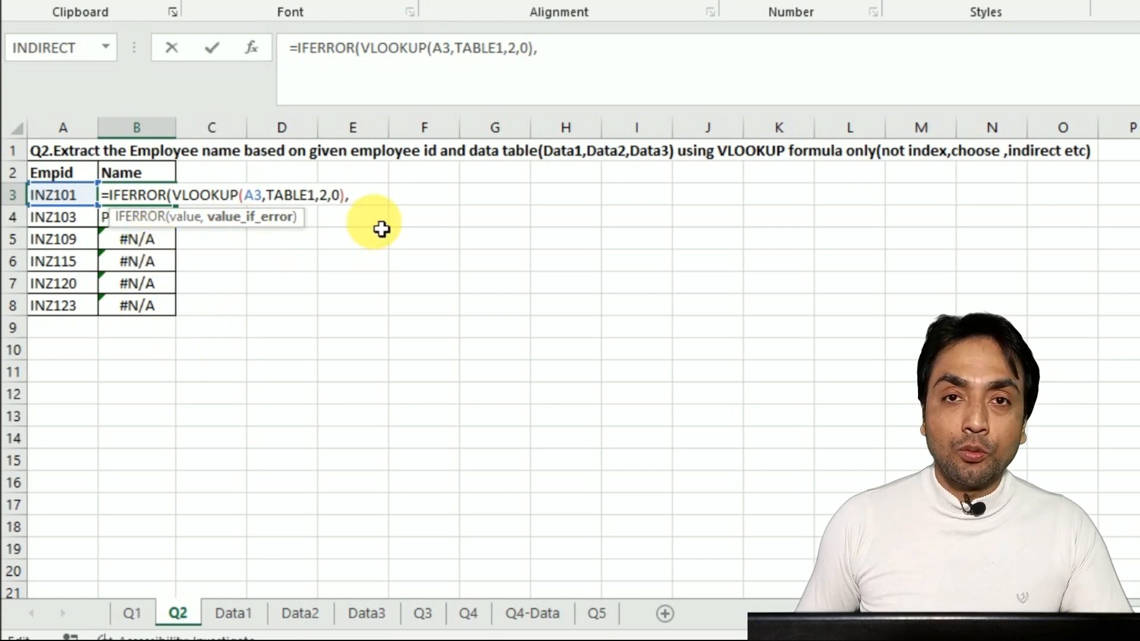
type("VLOOK")
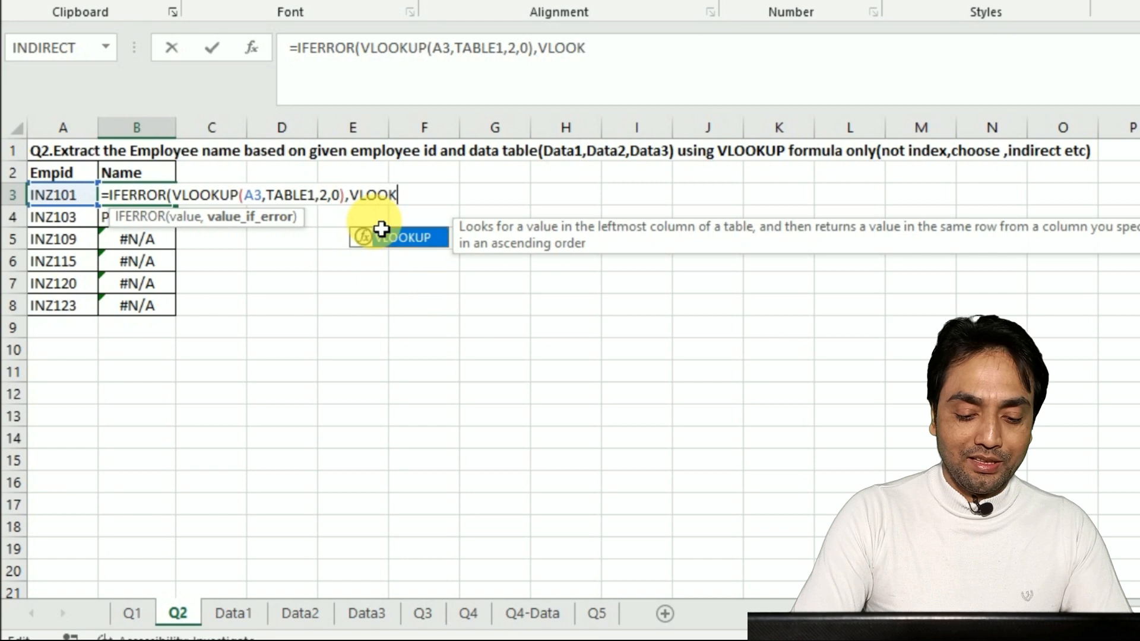
type("UP(")
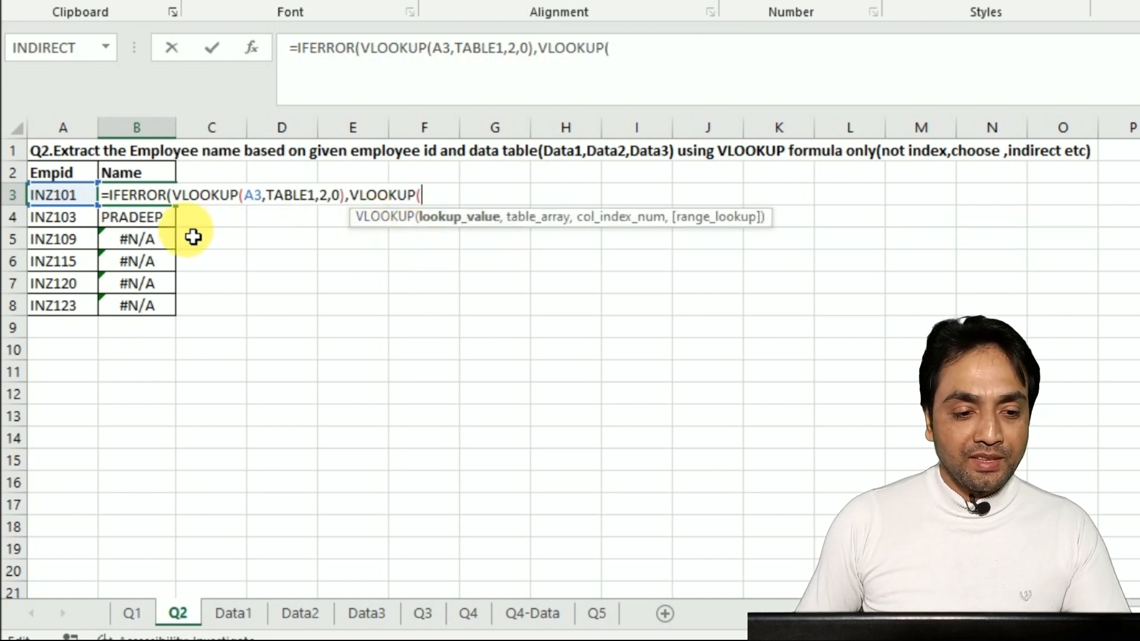
left_click(84, 199)
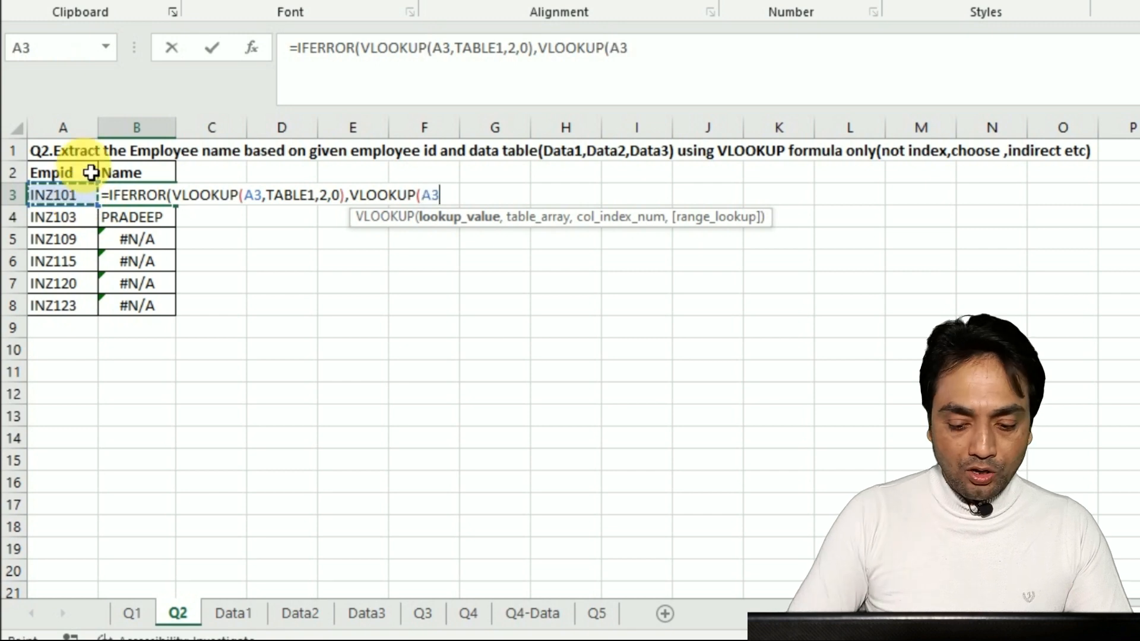
type(",T")
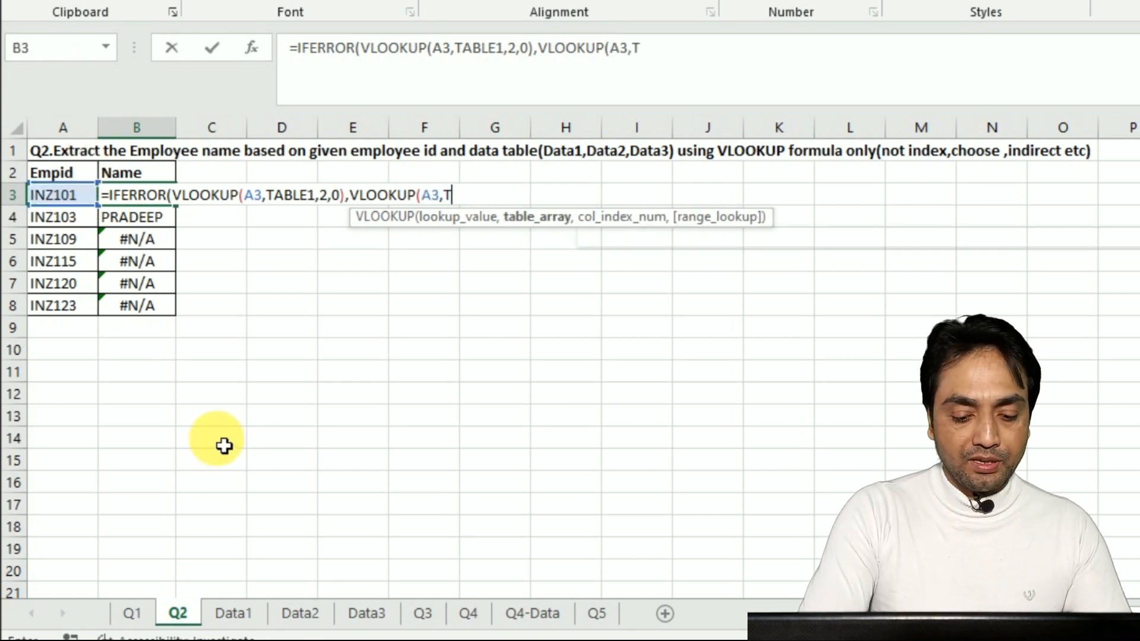
type("ABLE2,2,0")
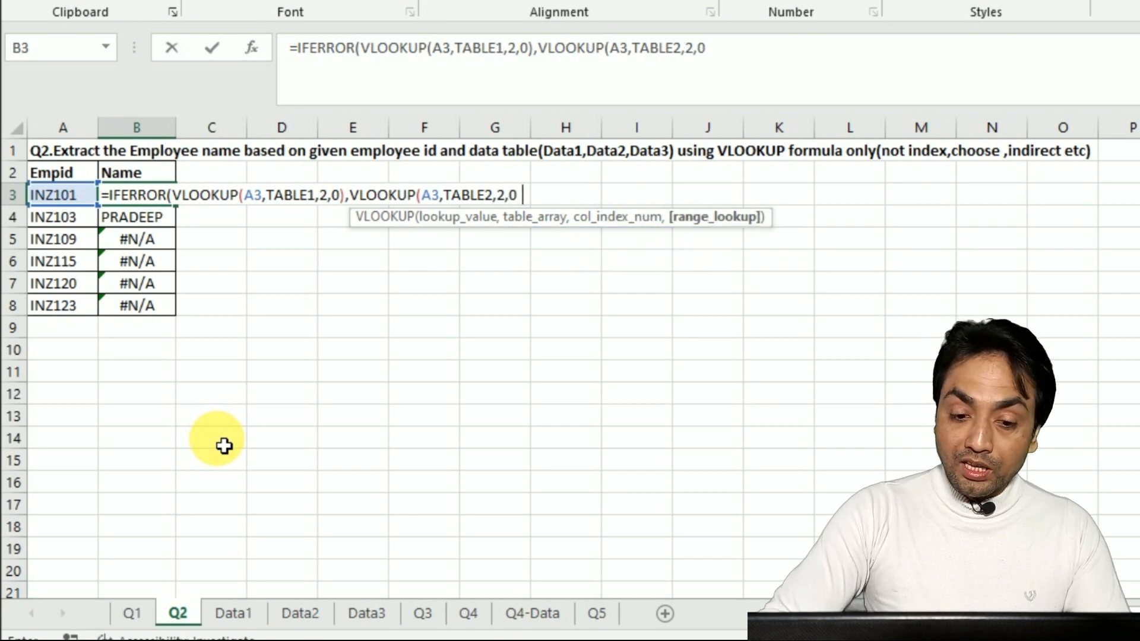
type("))")
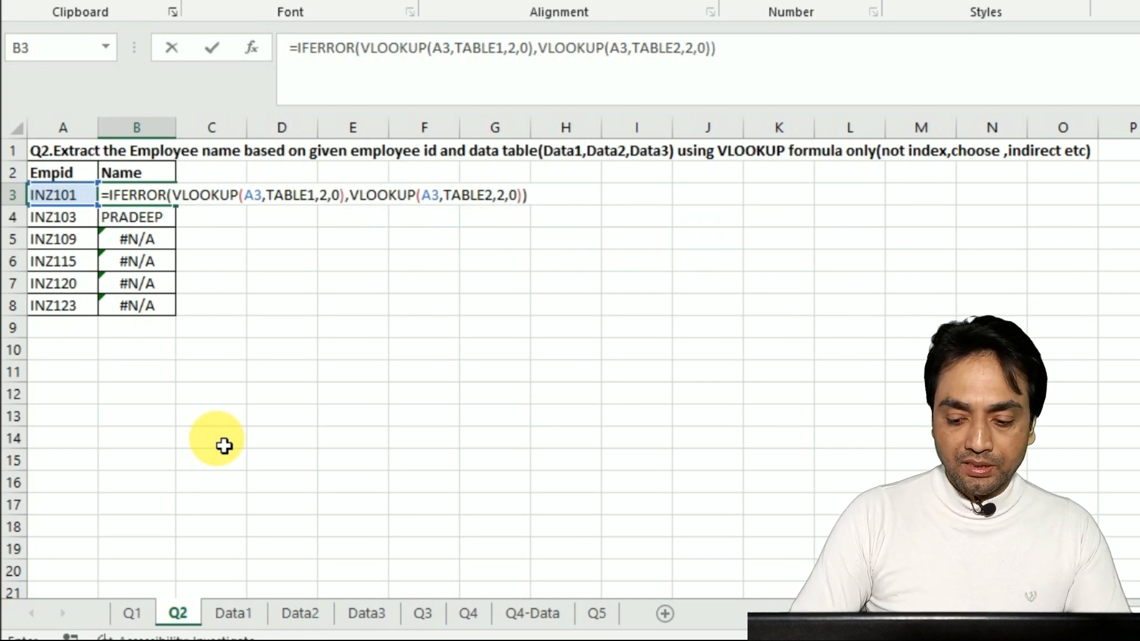
key("Return")
Fill the IFERROR formula from B3 down through B8
key("Up")
key("shift+Down")
key("shift+Down")
key("shift+Down")
key("shift+Down")
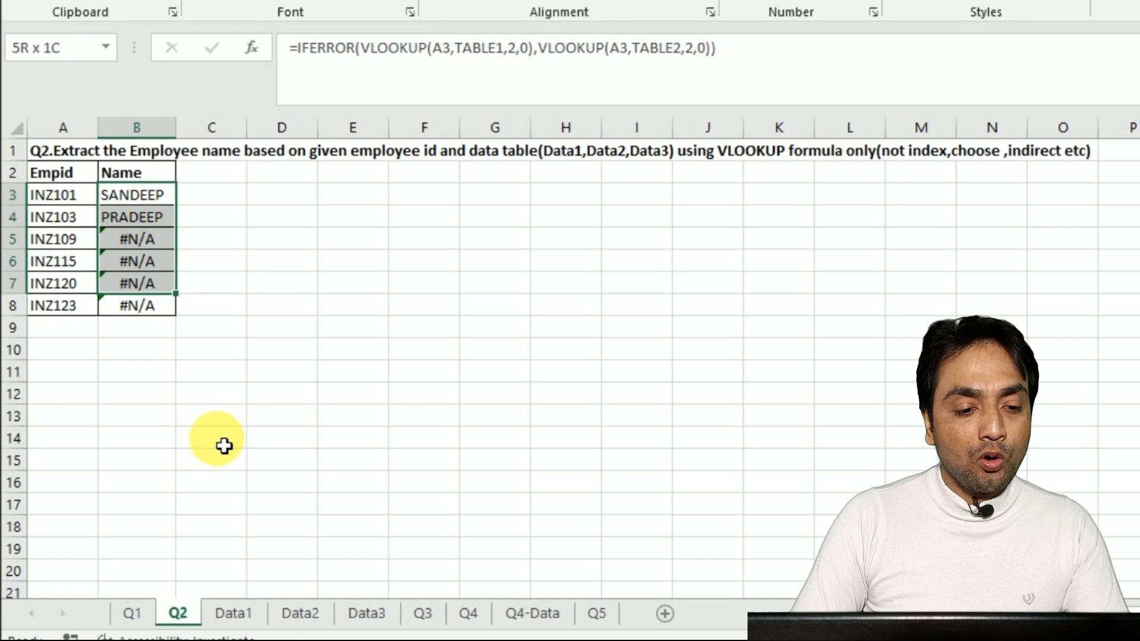
key("shift+Down")
key("ctrl+d")
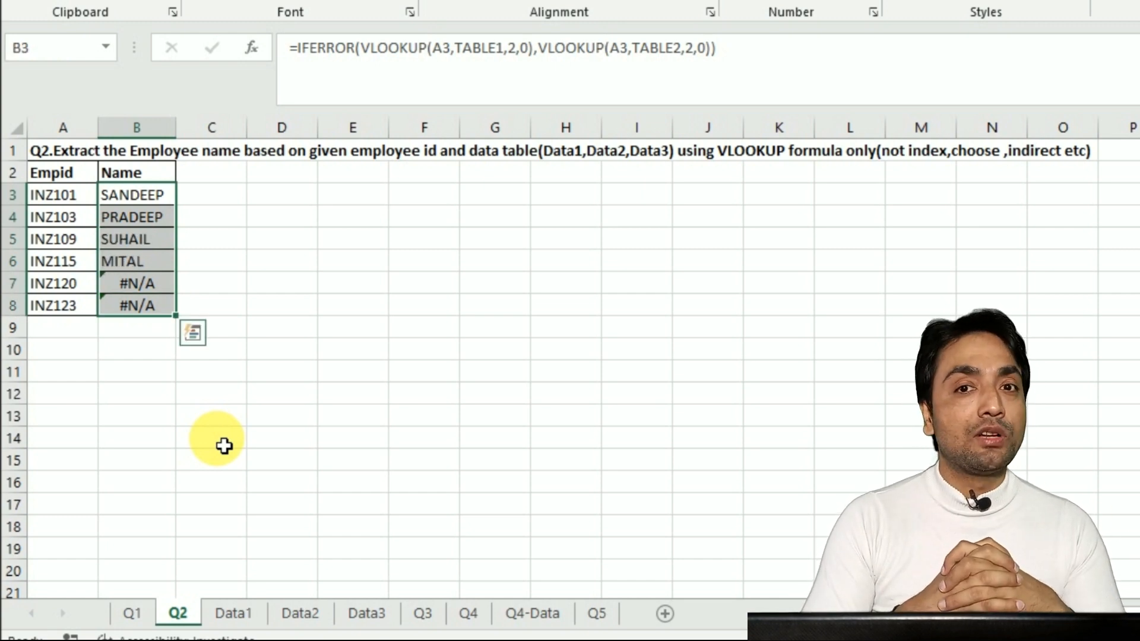
Wrap the TABLE2 lookup in B3 in a second, nested IFERROR, ready for its value_if_error argument
left_click(133, 246)
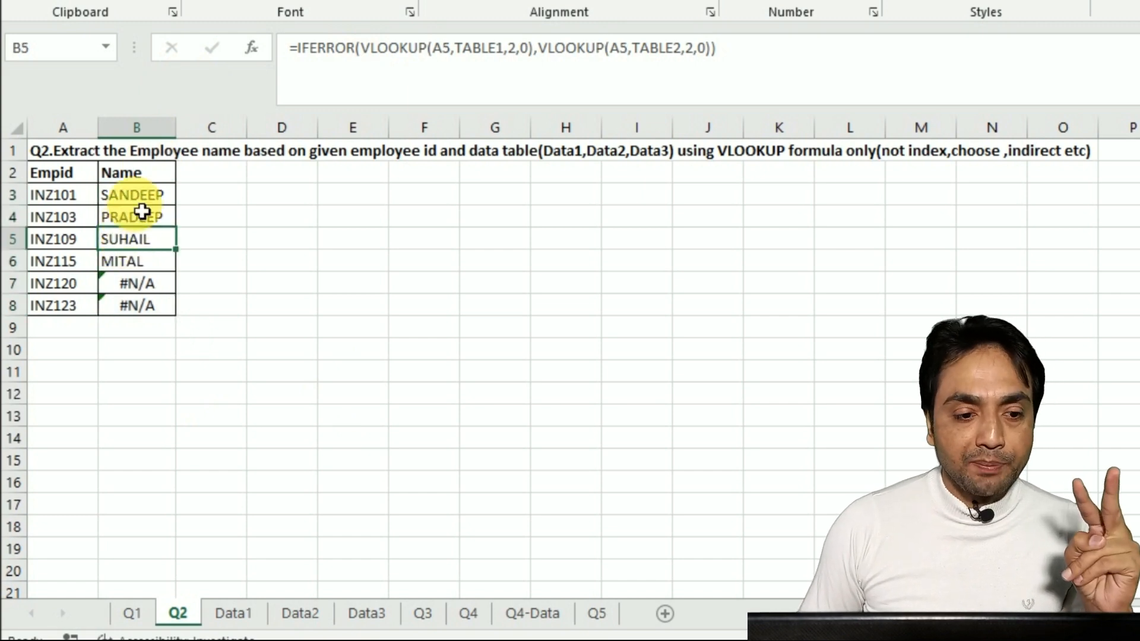
double_click(135, 195)
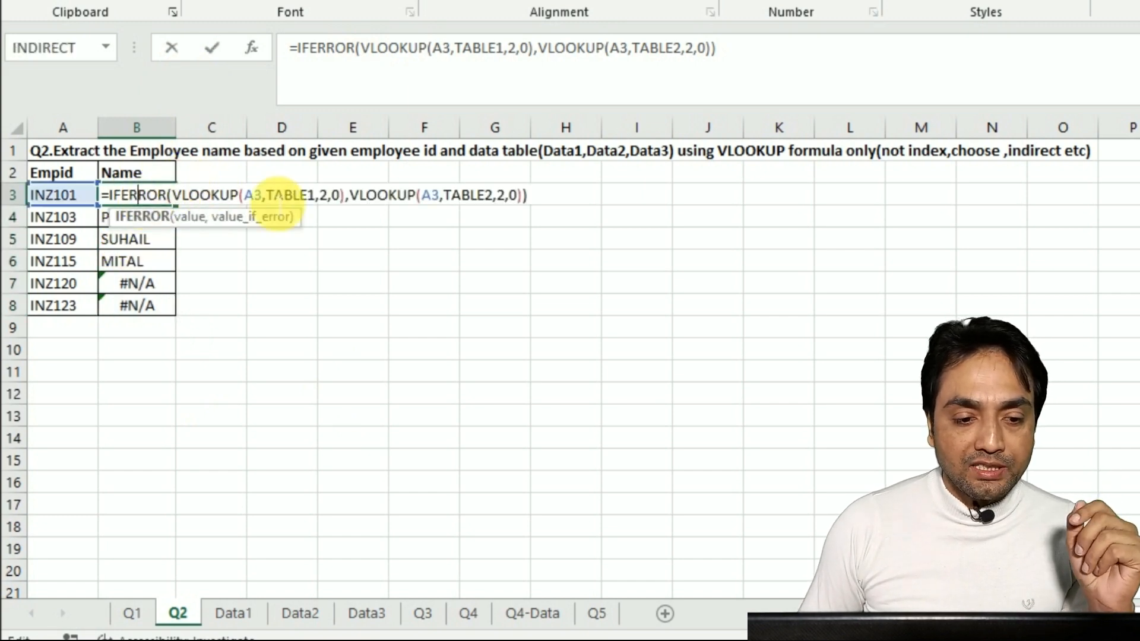
left_click_drag(182, 196, 515, 197)
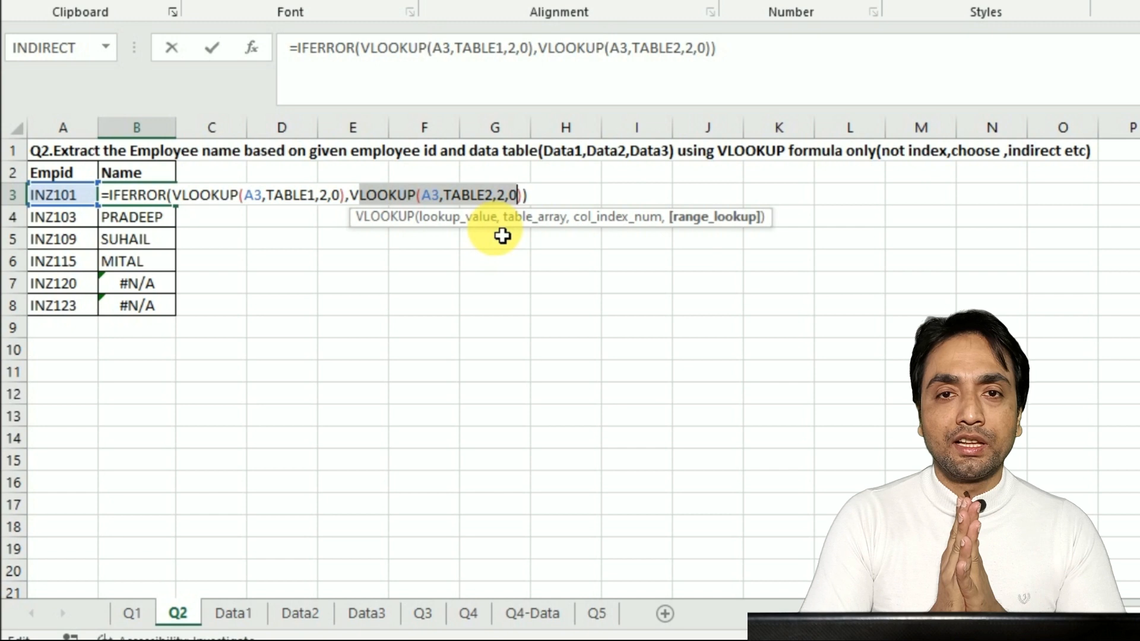
key("Escape")
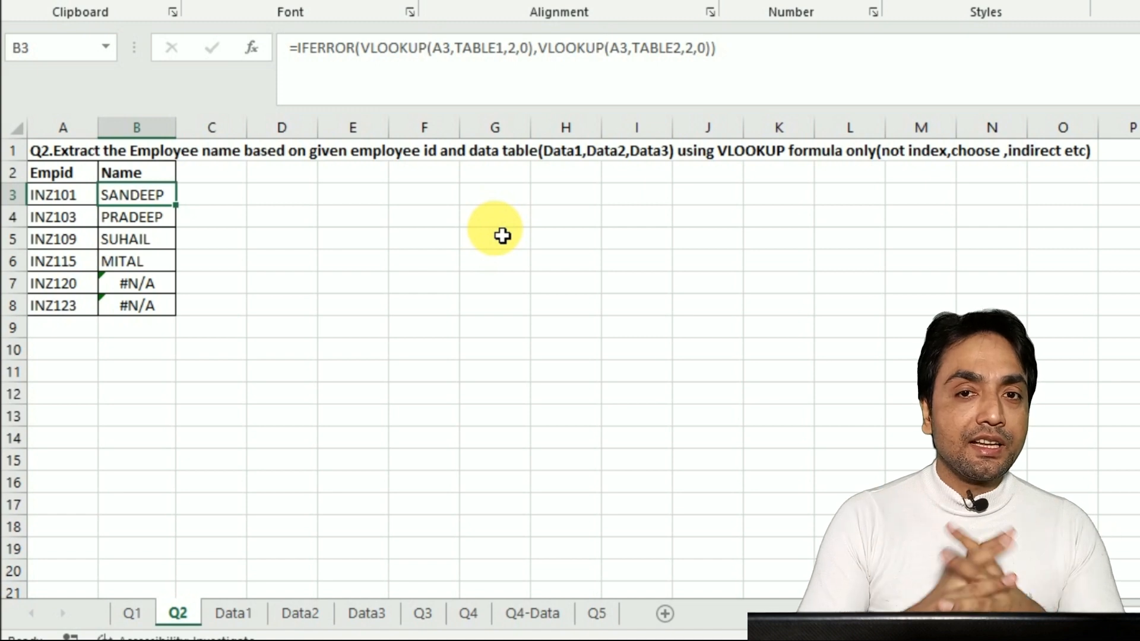
double_click(162, 202)
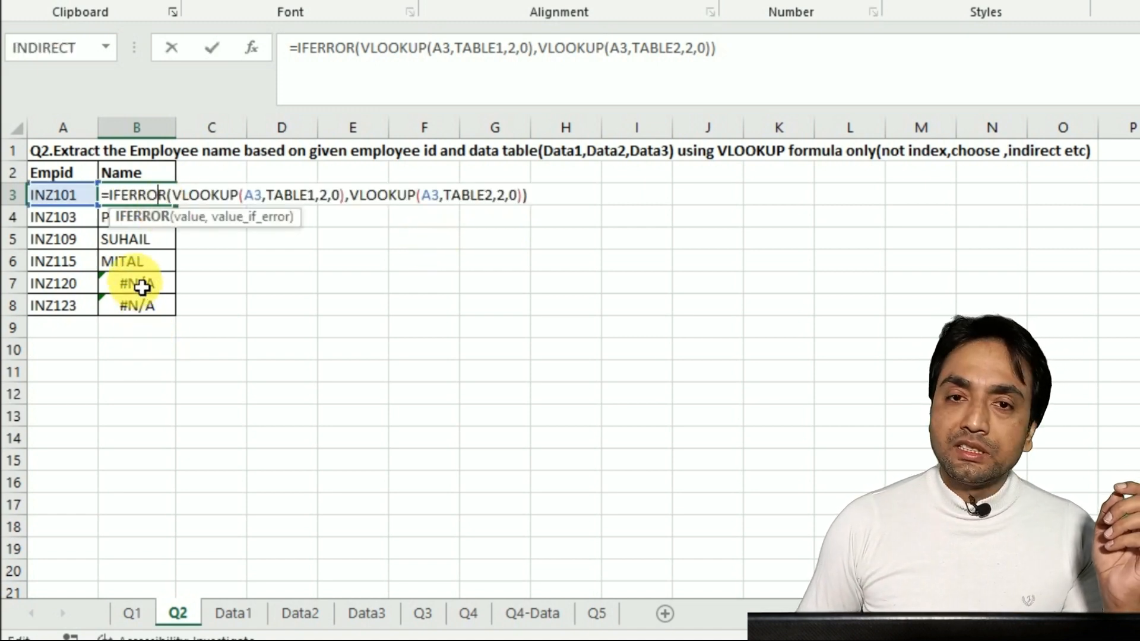
left_click(356, 202)
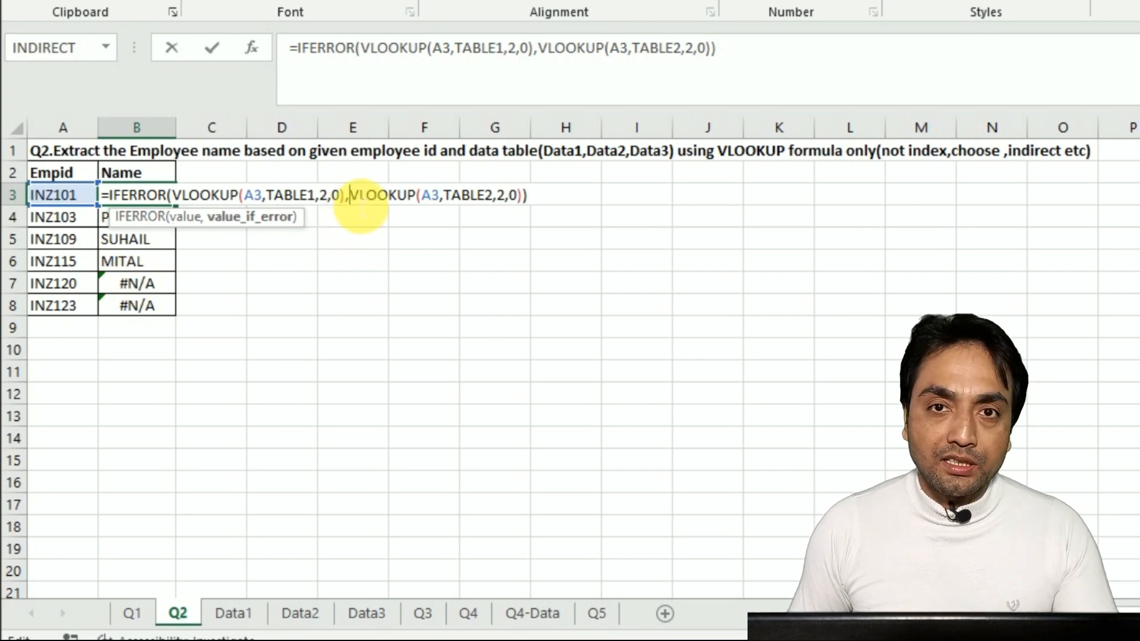
type("IFERROR(")
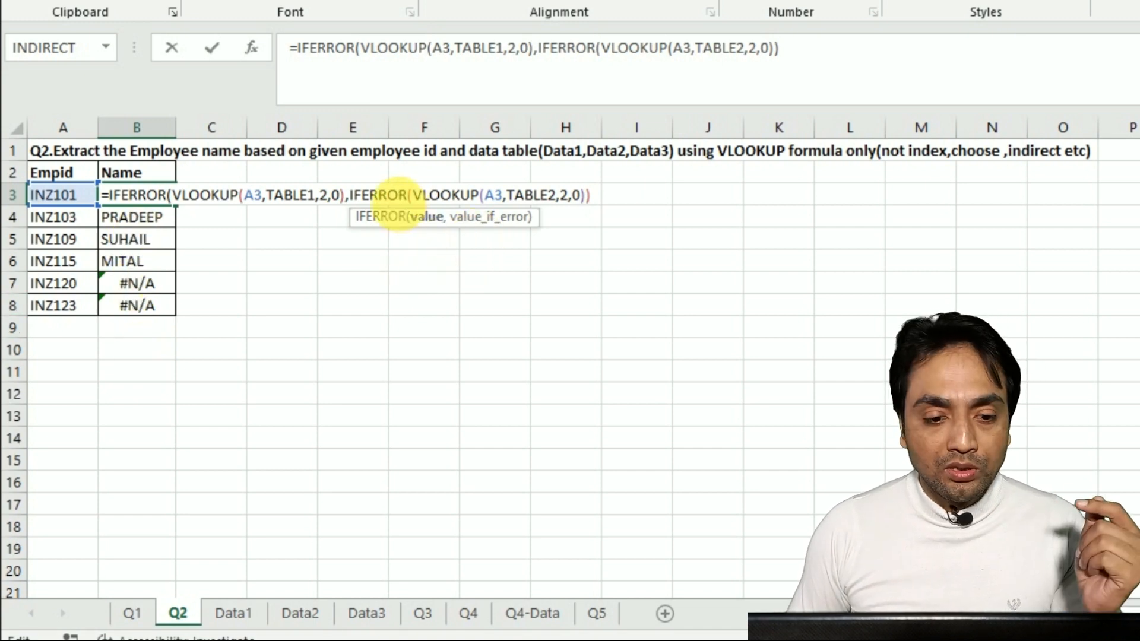
left_click(592, 196)
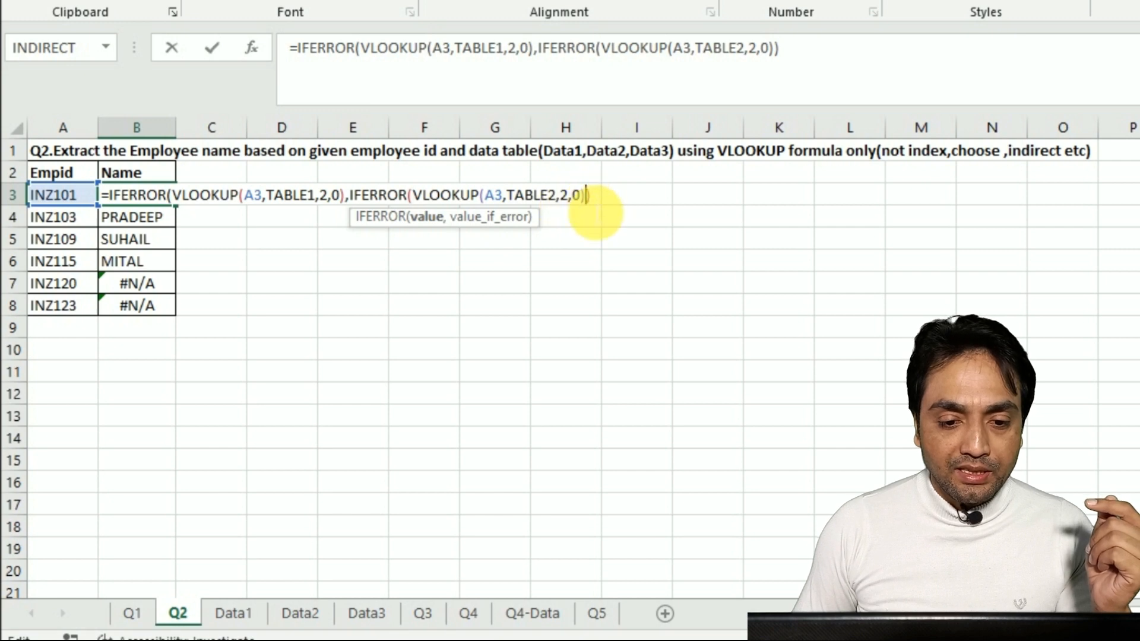
type(",")
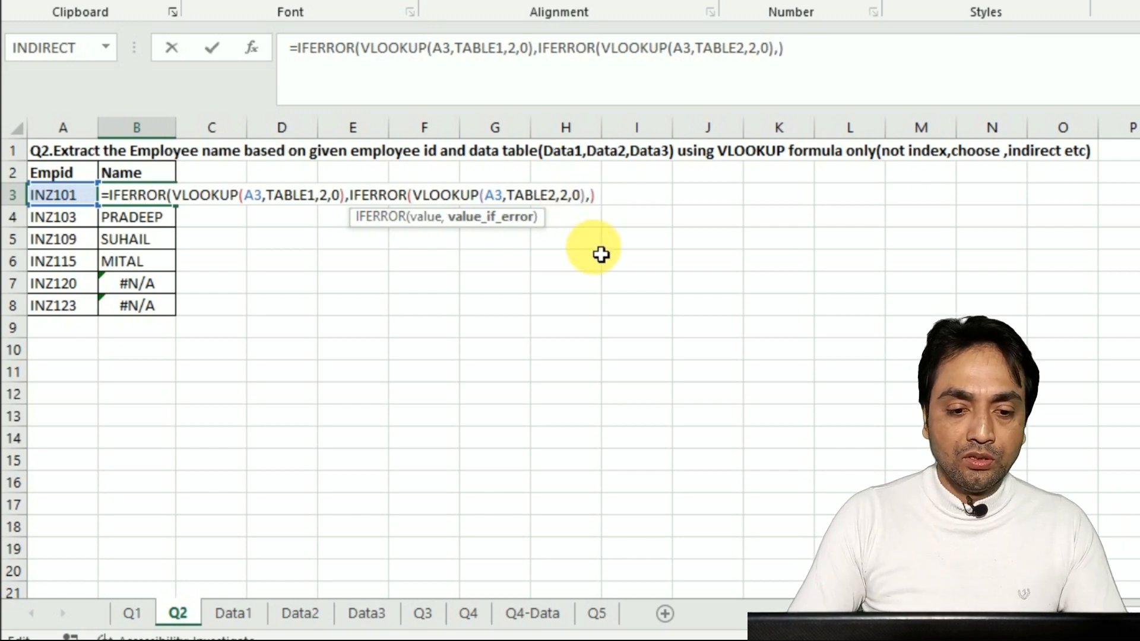
Add VLOOKUP(A3,TABLE3,2,0) as the nested IFERROR's fallback in B3 and close the formula
type("VLOOKUP(")
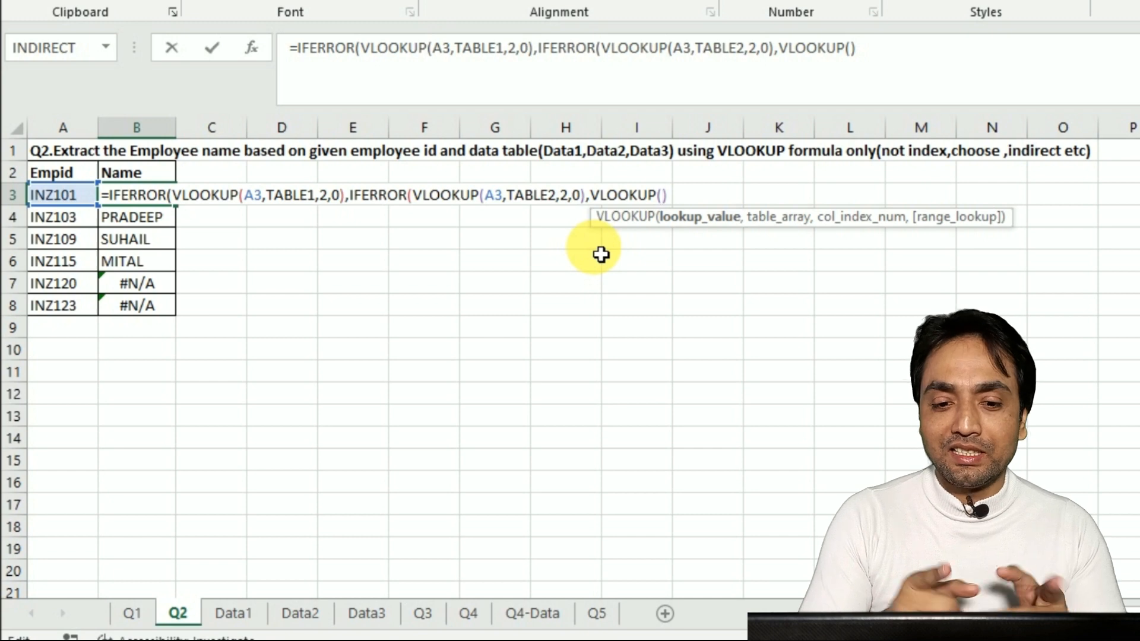
left_click(66, 204)
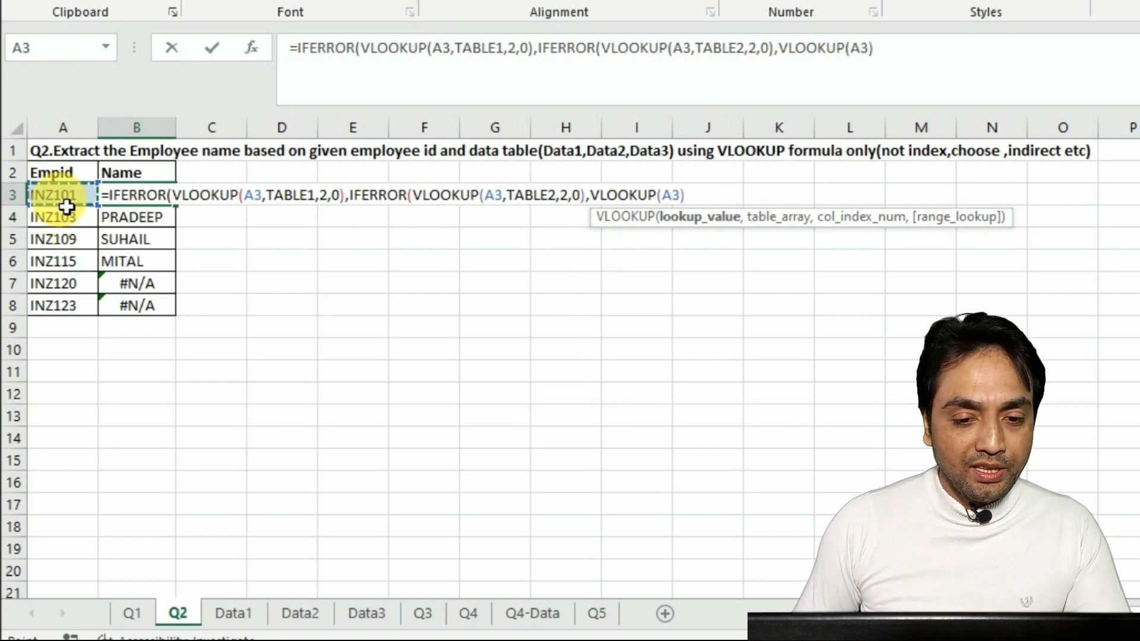
type(",T")
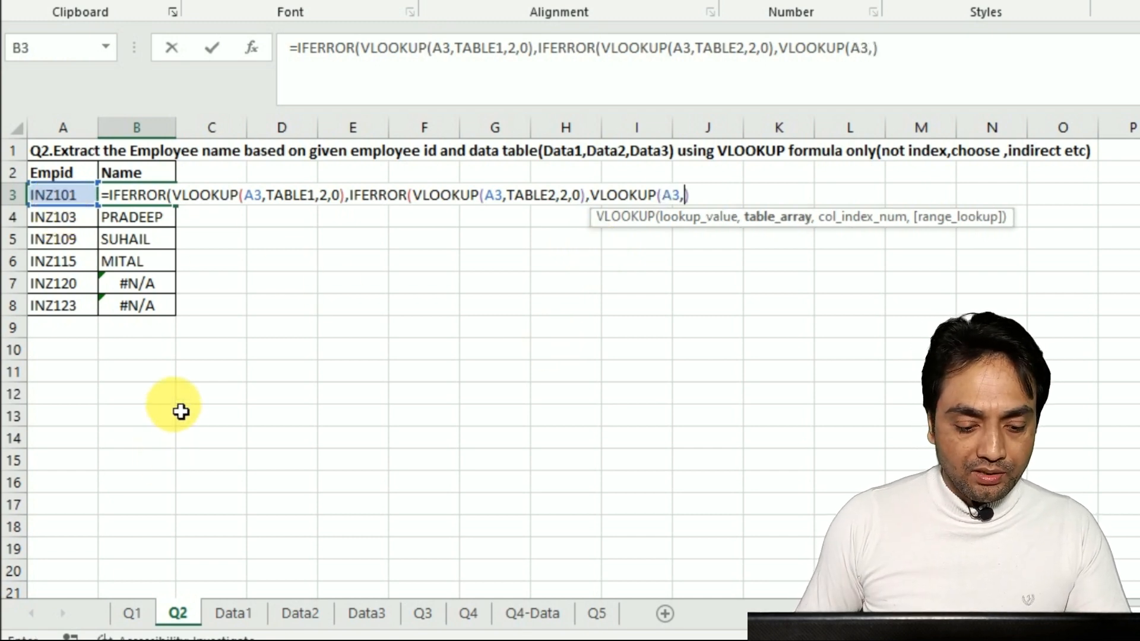
type("ABLE")
key("Down")
key("Down")
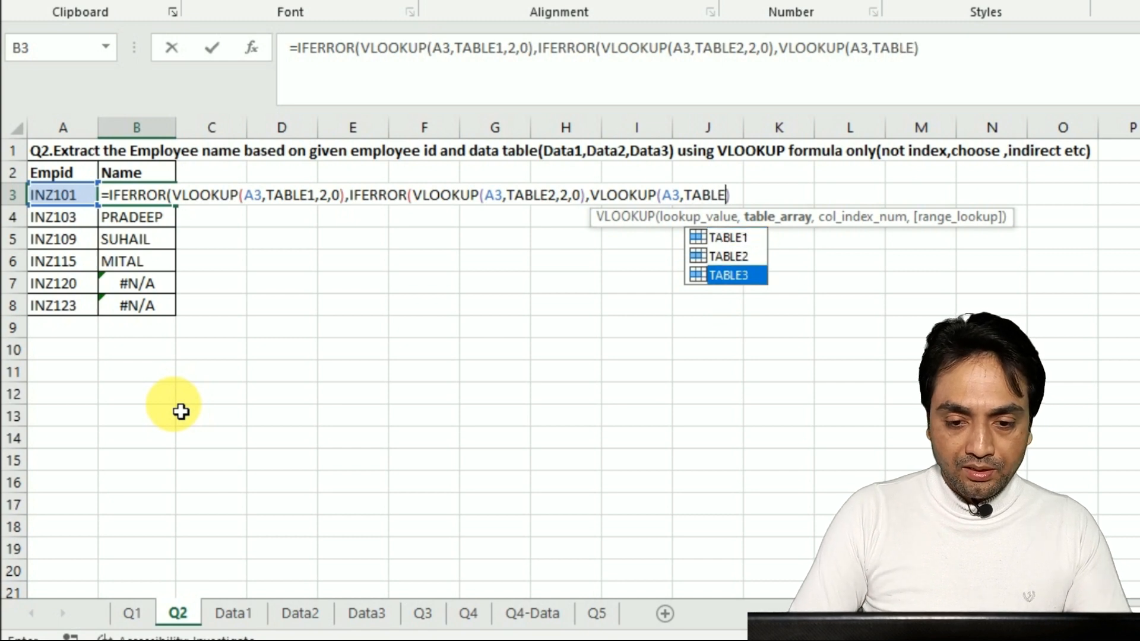
key("Tab")
type(",2,0")
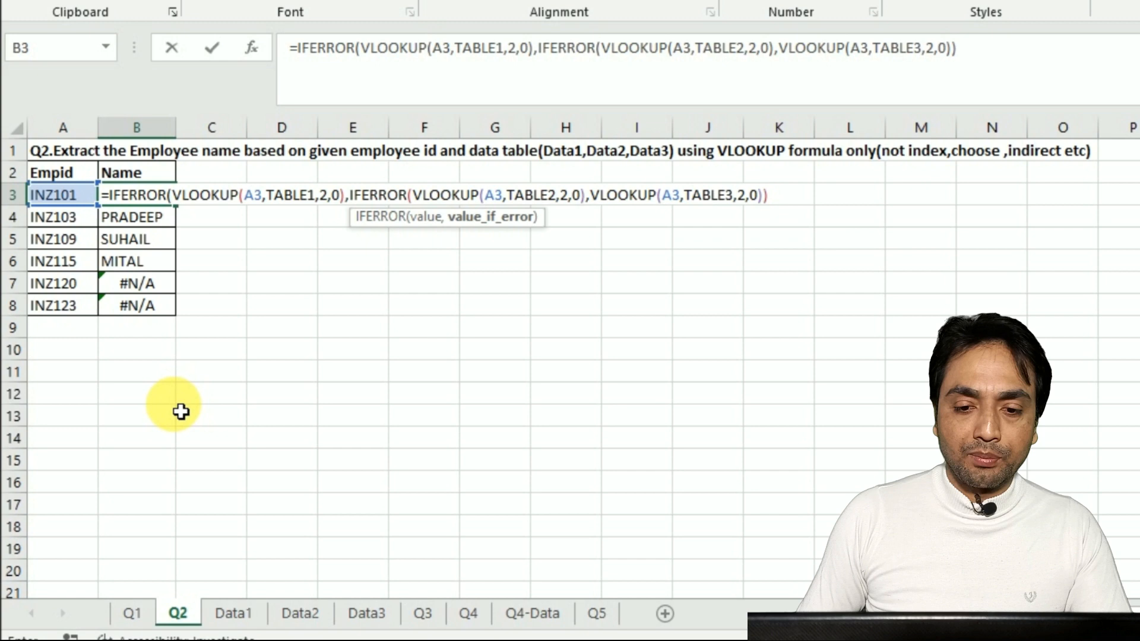
type(")")
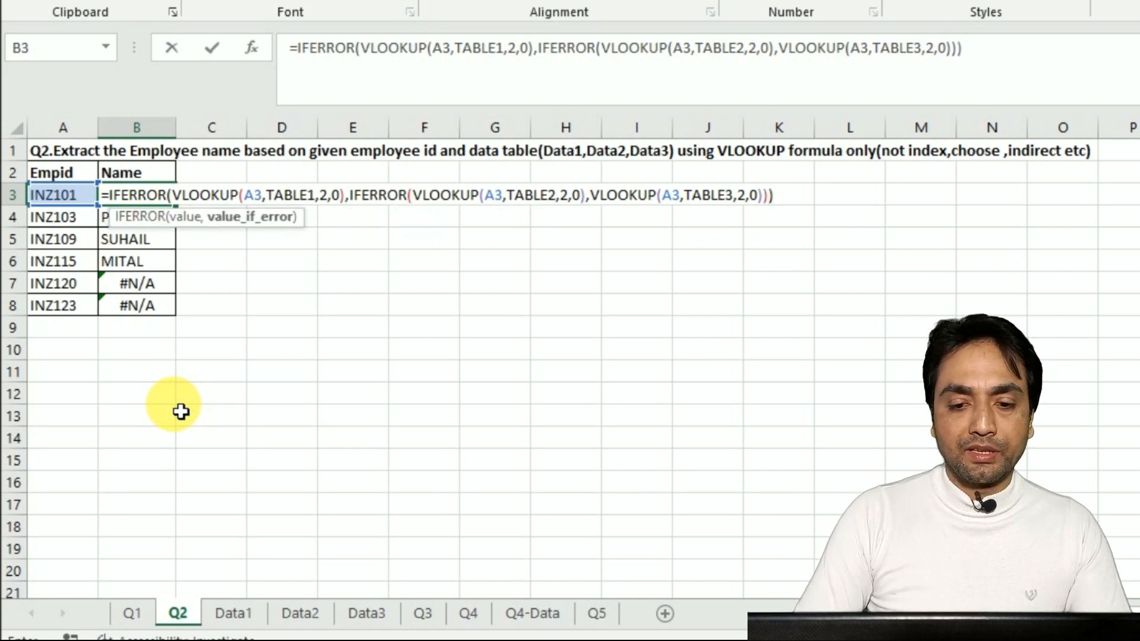
key("Return")
Fill the three-table lookup formula from B3 down through B8
key("Up")
double_click(176, 206)
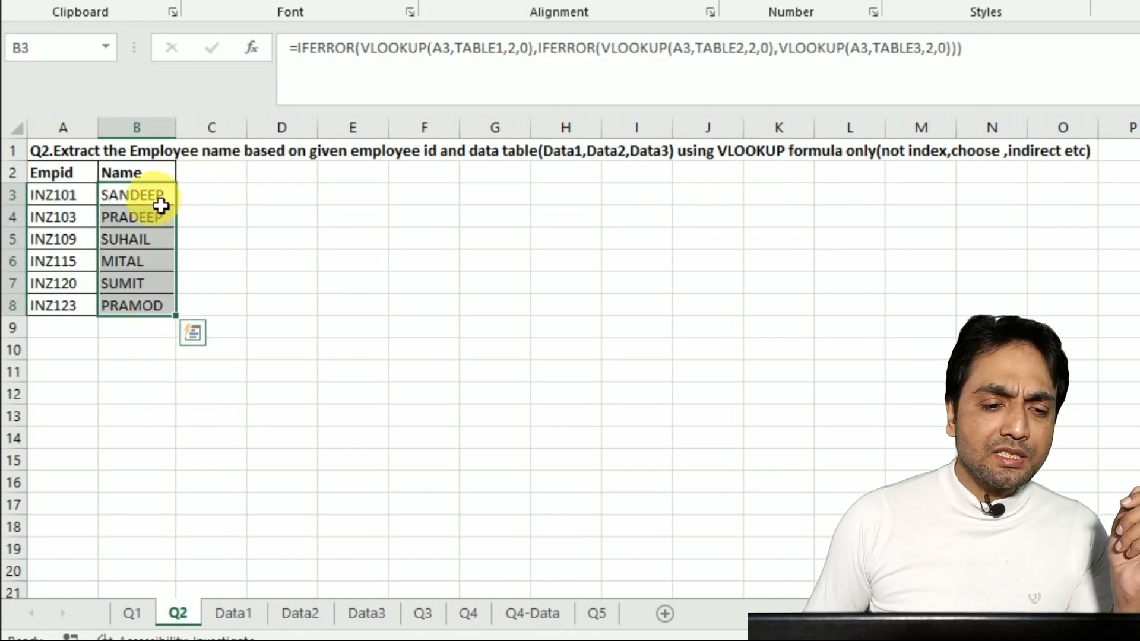
double_click(161, 201)
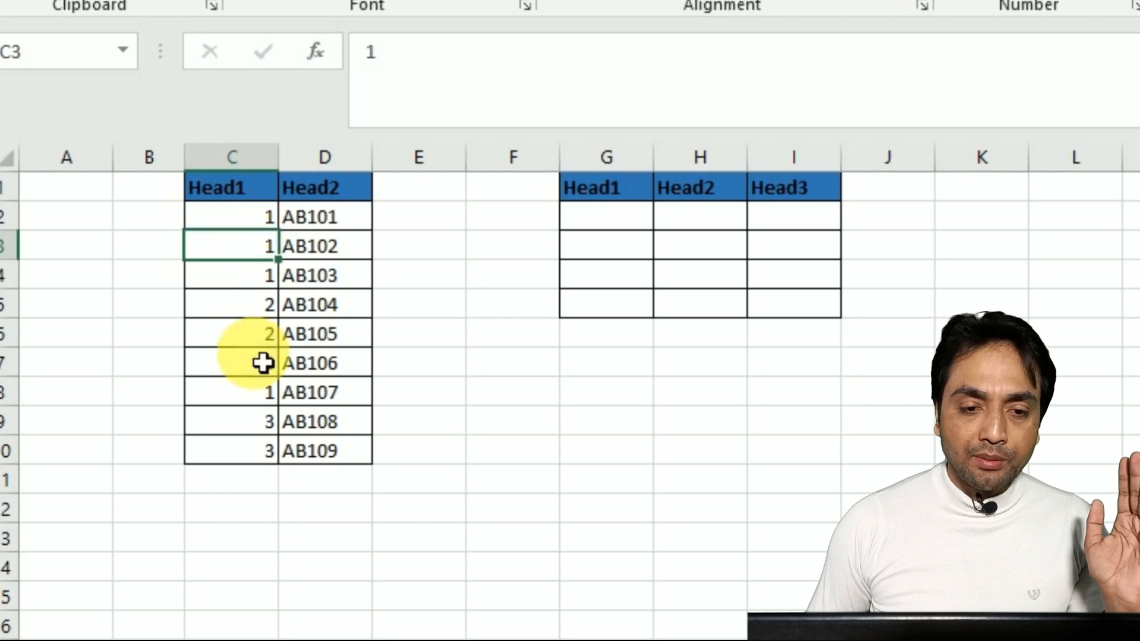
Examine how the Head1 numbers in column C group the Head2 codes in column D
left_click(326, 221)
left_click(265, 216)
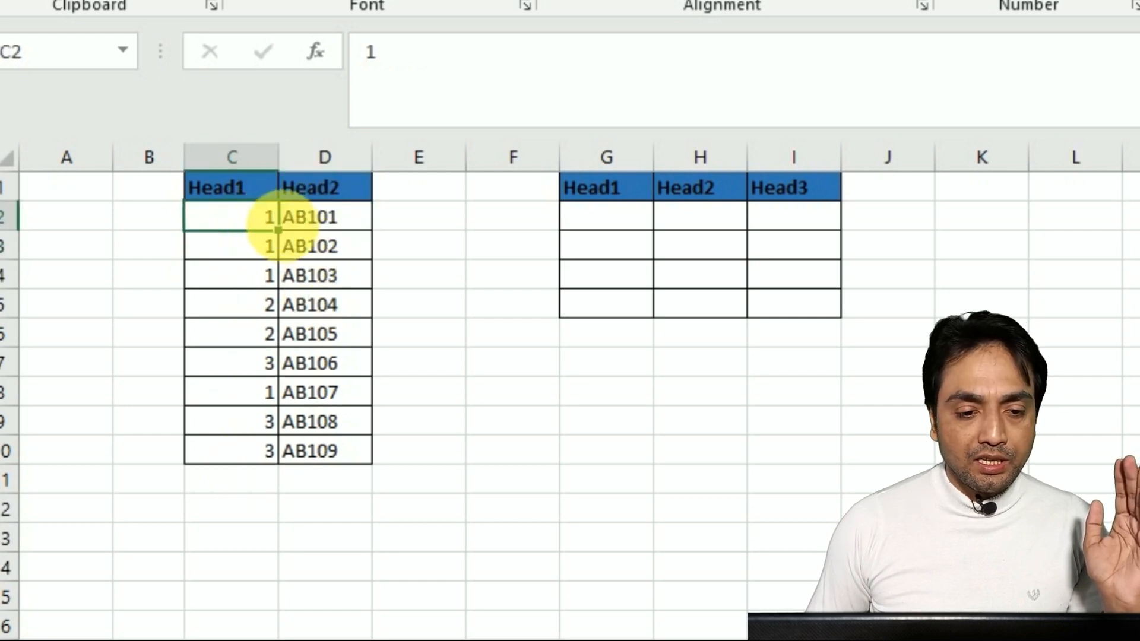
left_click(314, 225)
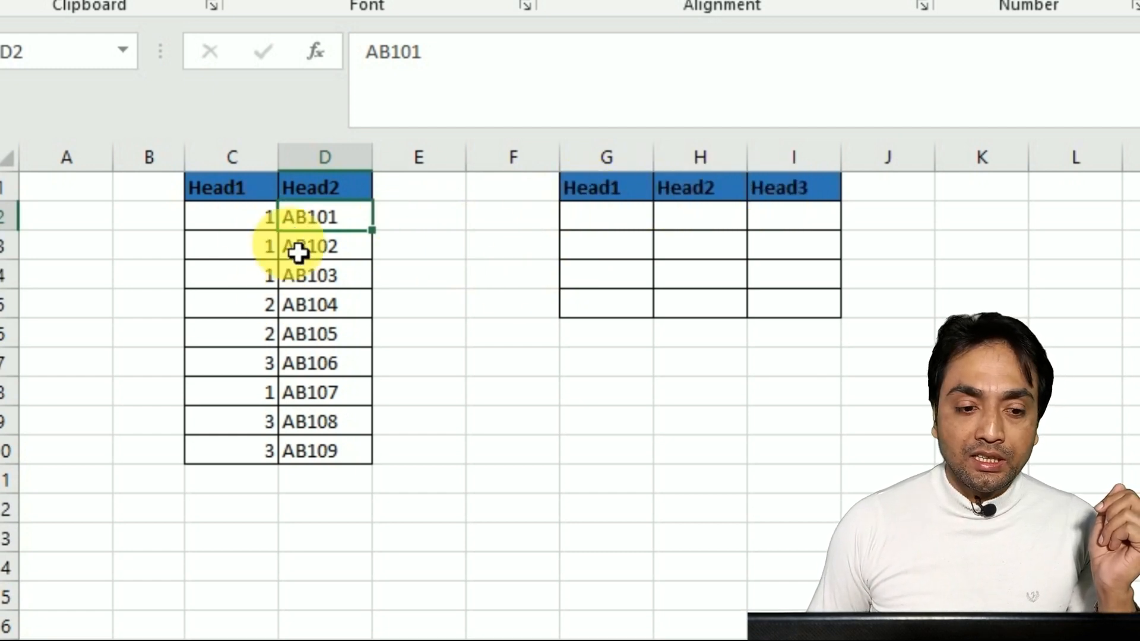
left_click_drag(263, 225, 262, 279)
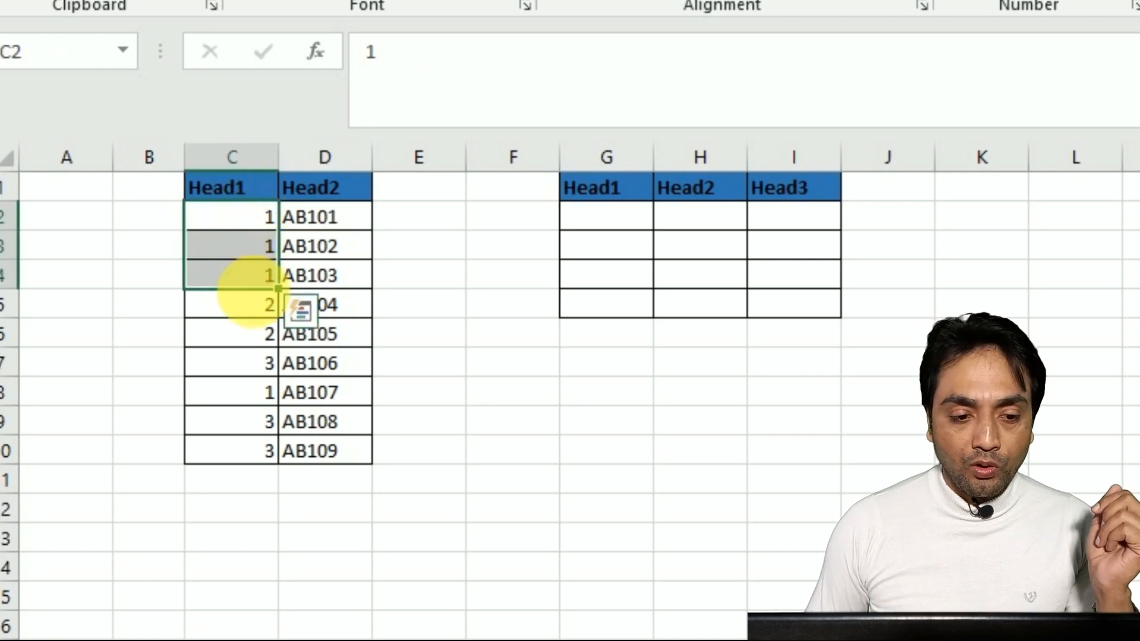
left_click(248, 317)
left_click(251, 370)
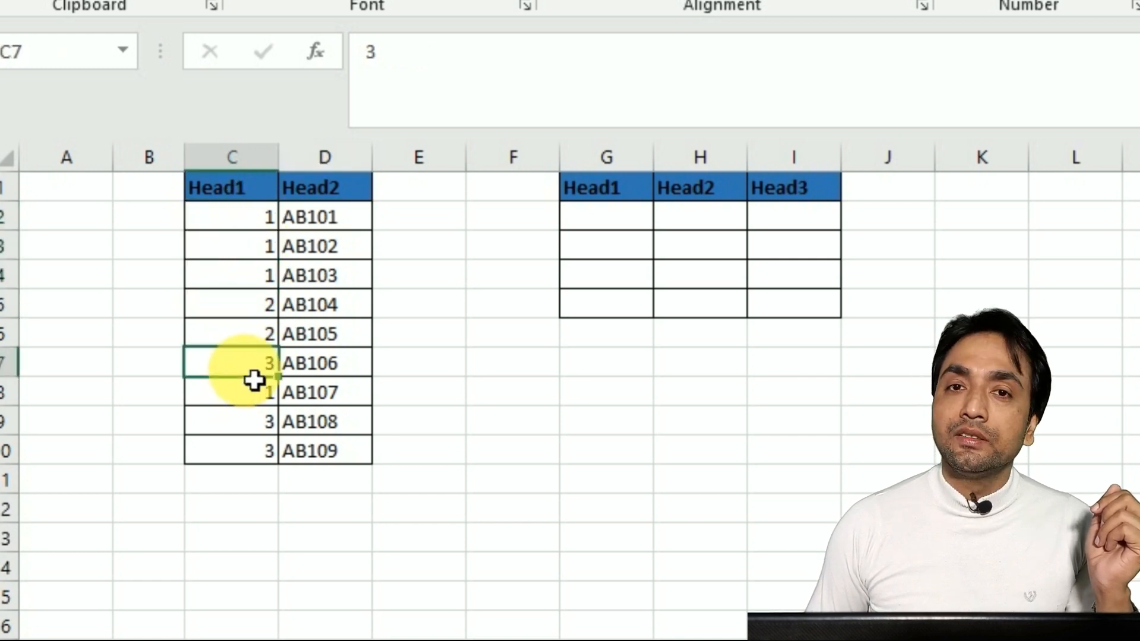
Enter 1, 2 and 3 in G2, H2 and I2 under Head1, Head2 and Head3
left_click(626, 222)
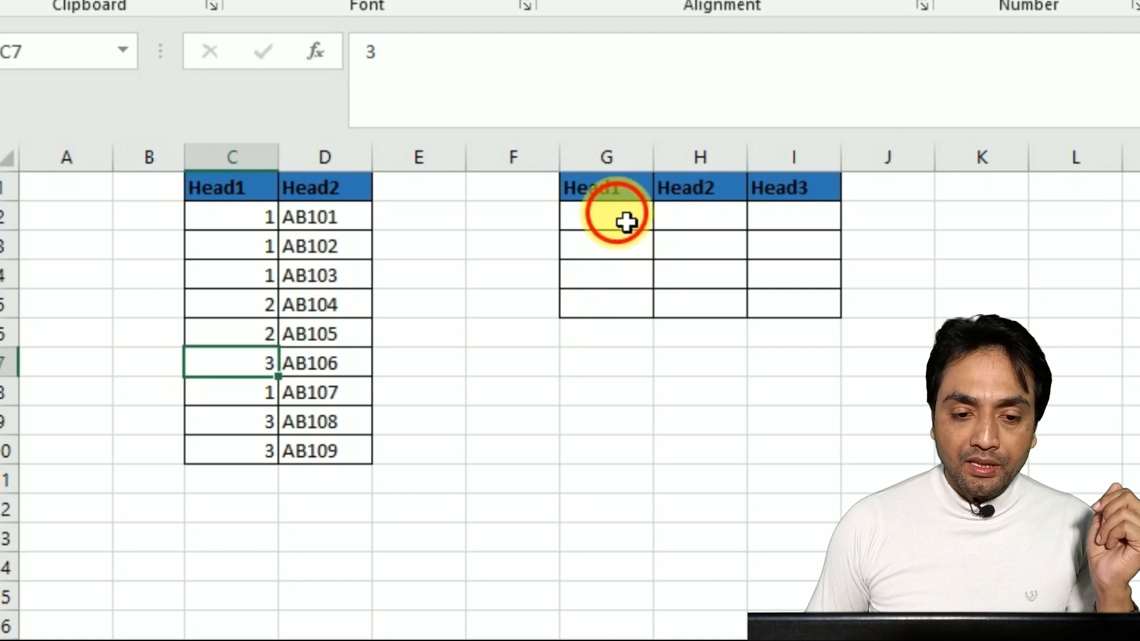
type("1")
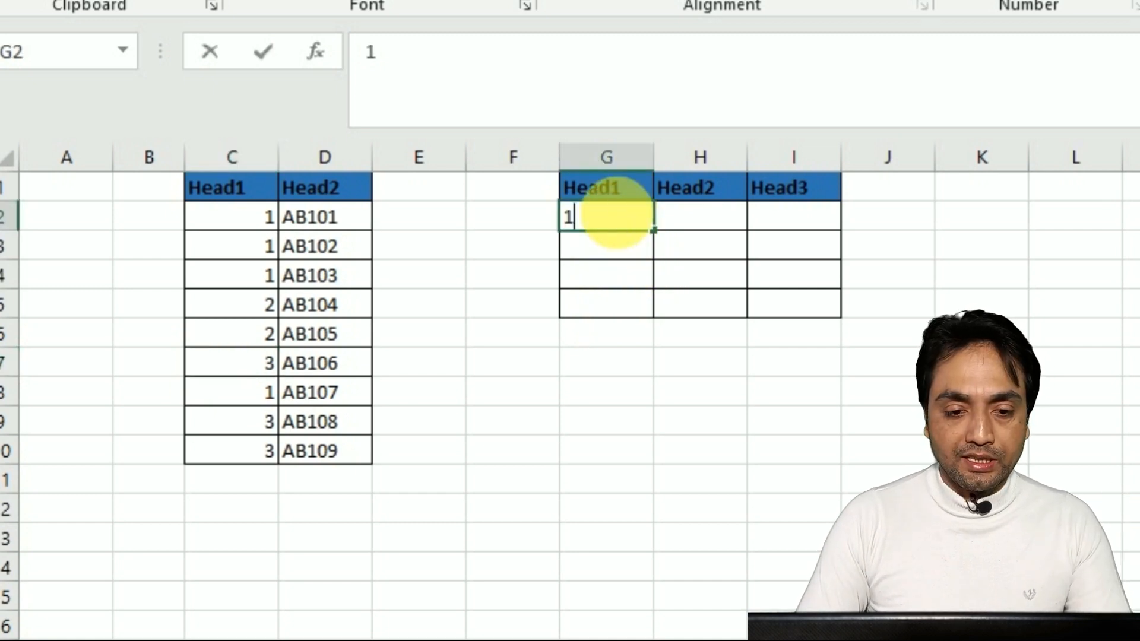
key("Tab")
type("2")
key("Tab")
type("3")
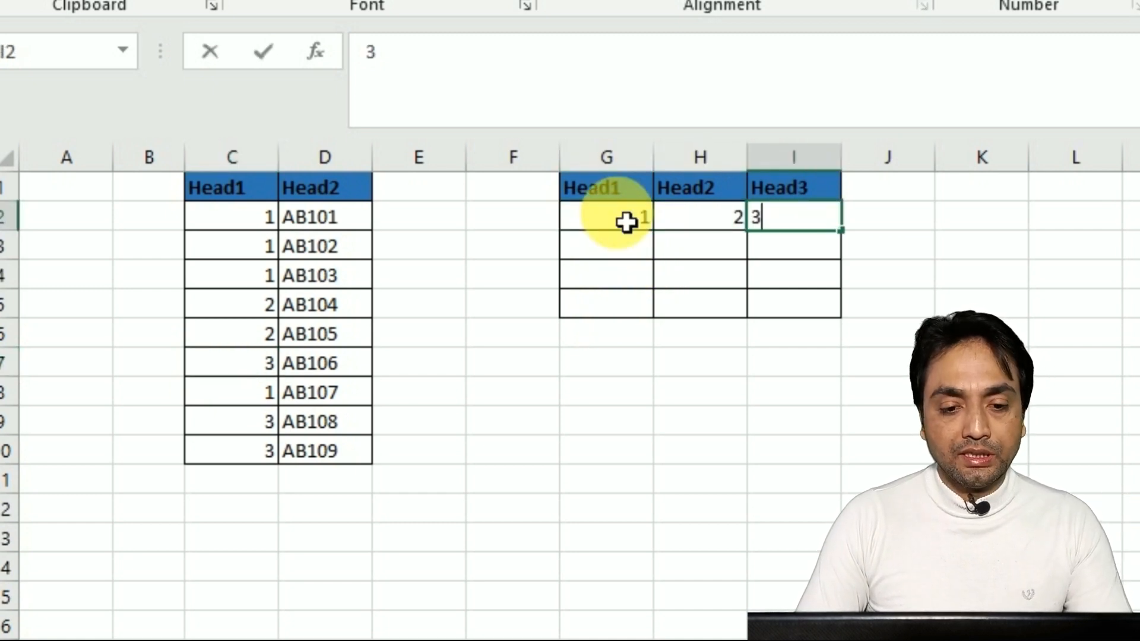
key("Tab")
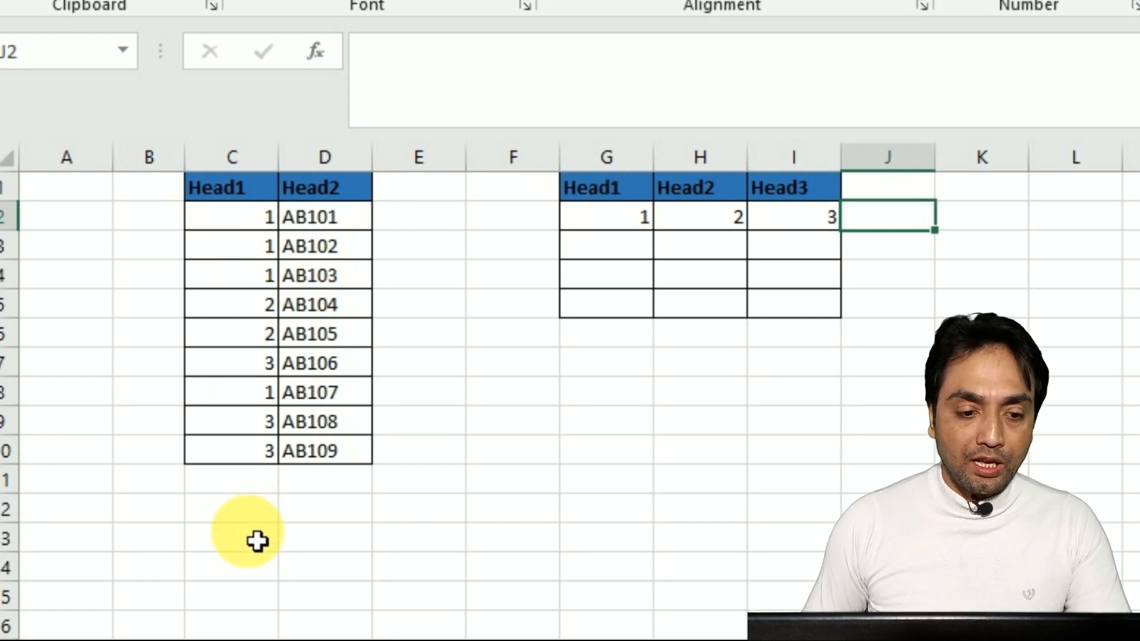
Enter 4, 5 and 7 in J2, K2 and L2, and clear these three cells
key("F2")
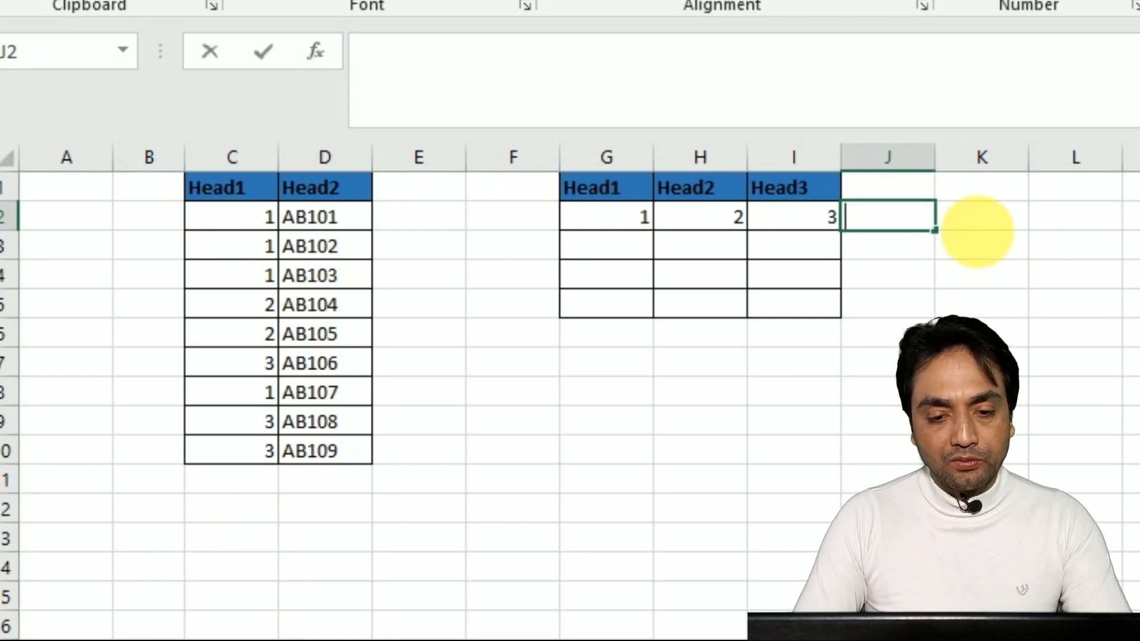
type("4")
key("Tab")
type("5")
key("Tab")
type("7")
key("Tab")
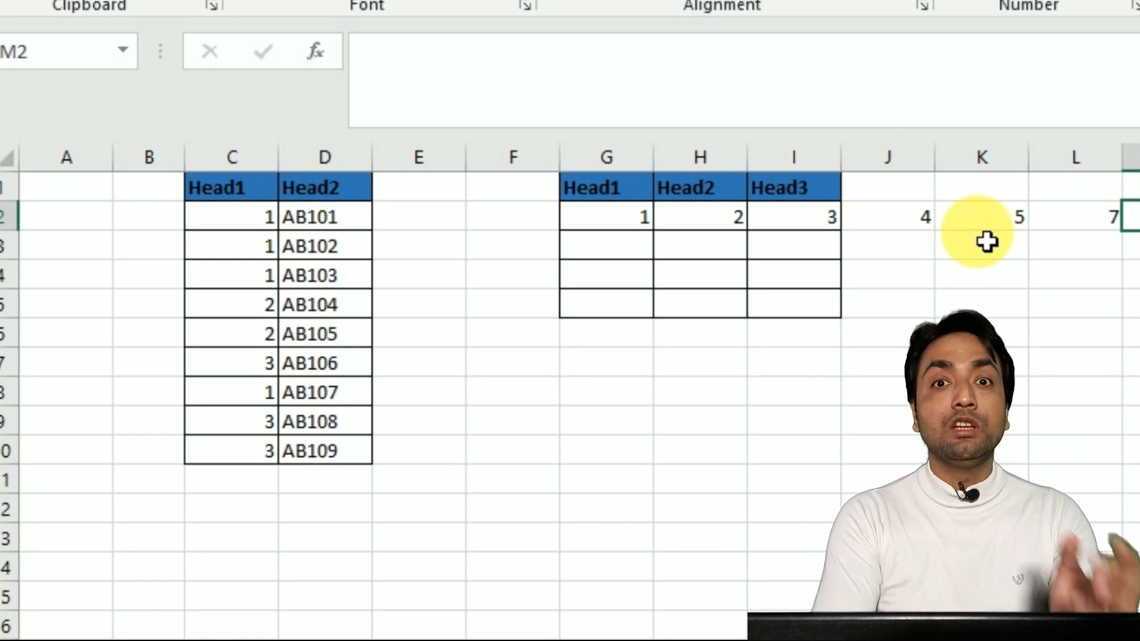
key("Delete")
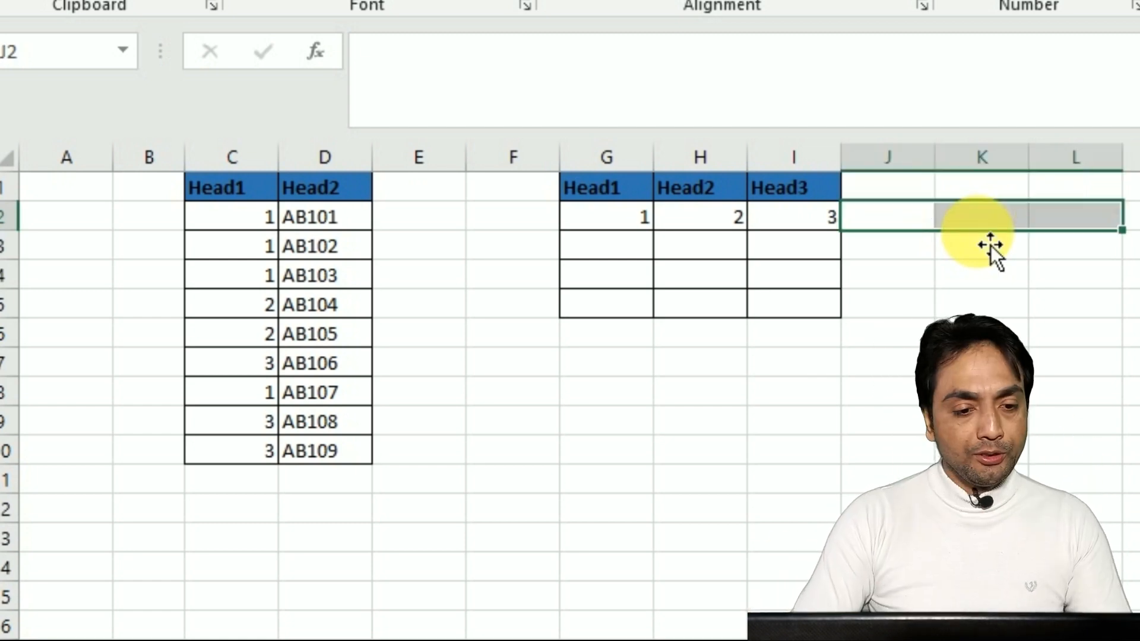
Enter AB101, AB104 and AB106 in G3, H3 and I3 as sample results under 1, 2 and 3
key("Left")
key("Left")
key("Left")
key("Right")
key("Right")
key("Left")
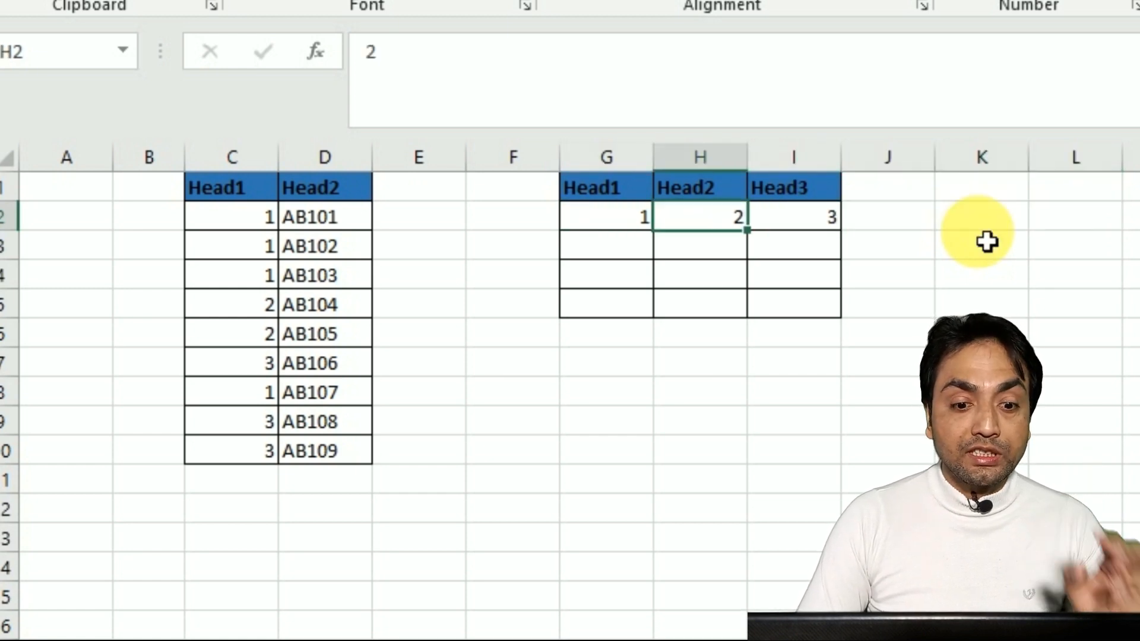
key("Left")
key("Down")
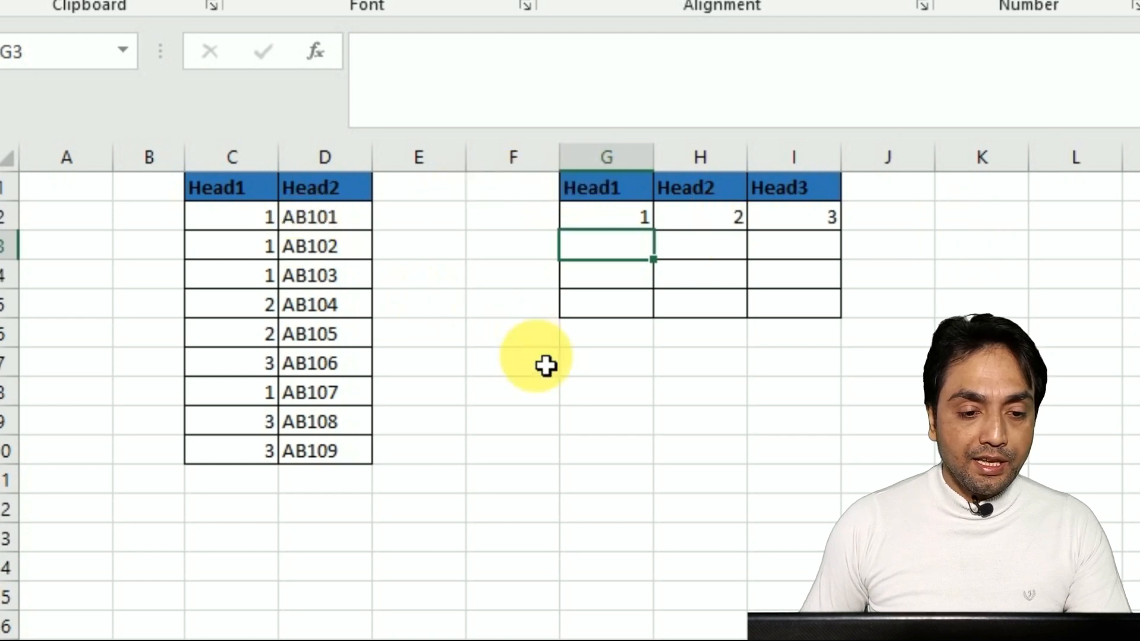
type("AB101")
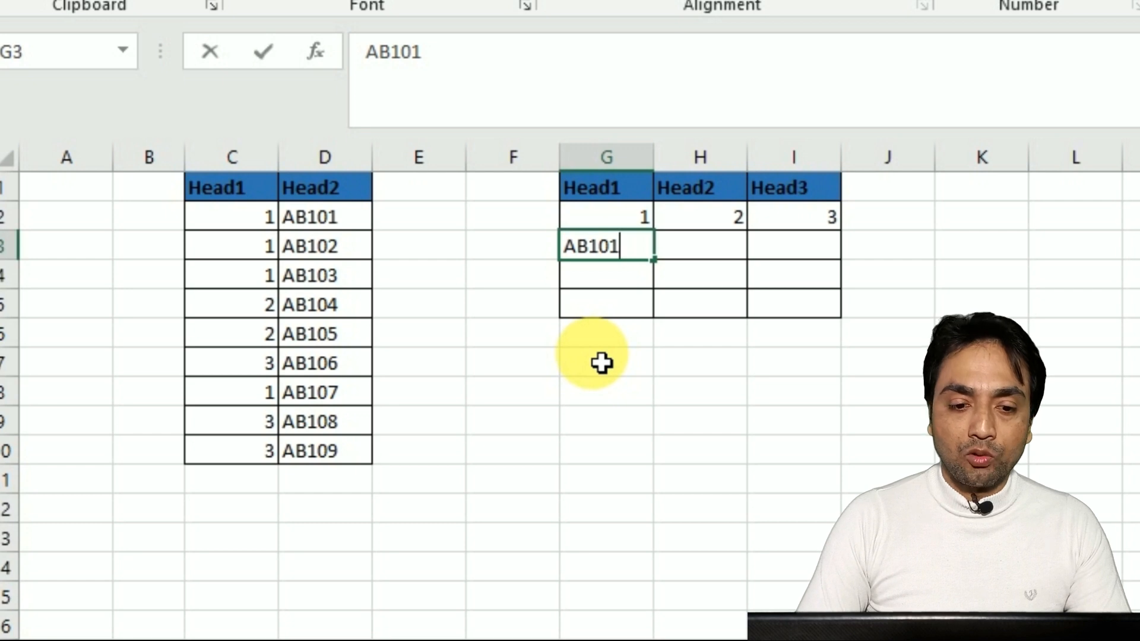
key("Tab")
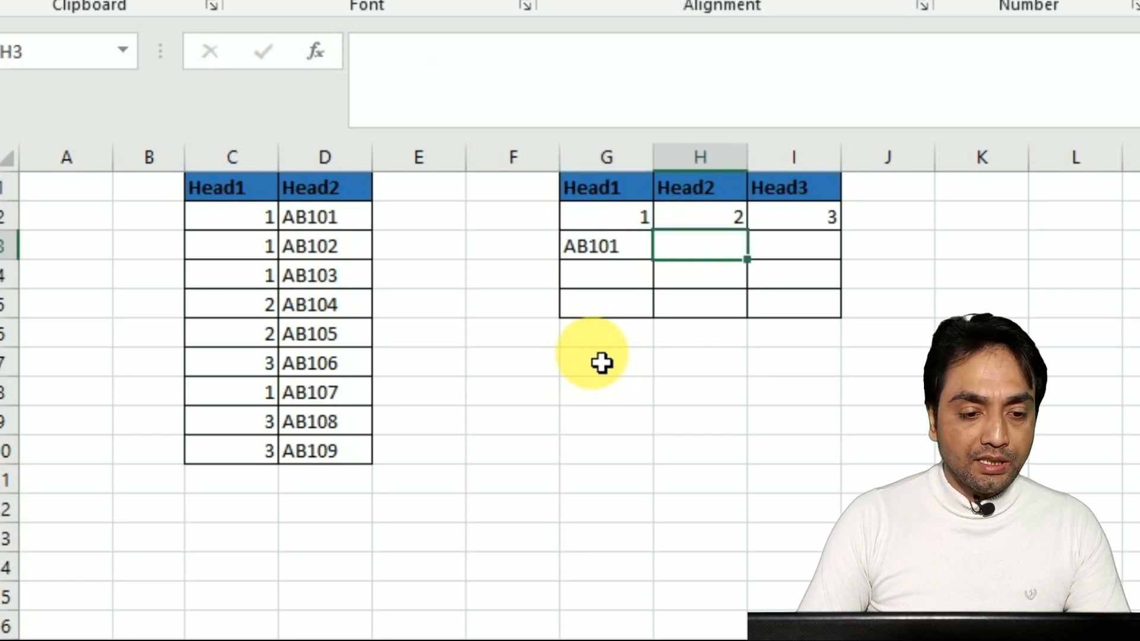
type("AB104")
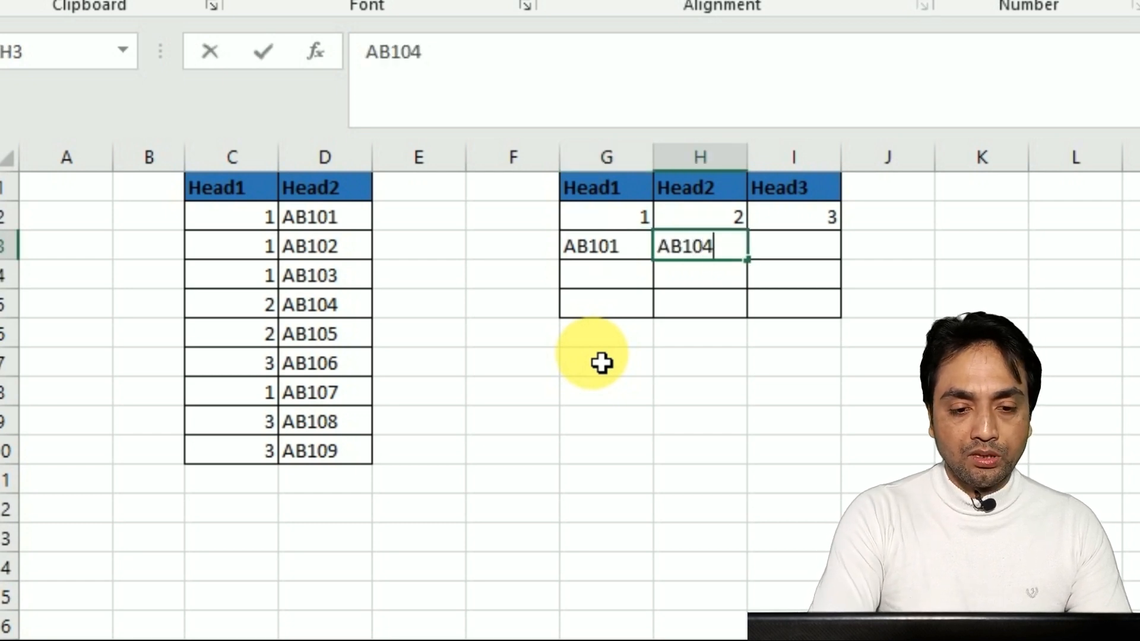
key("Tab")
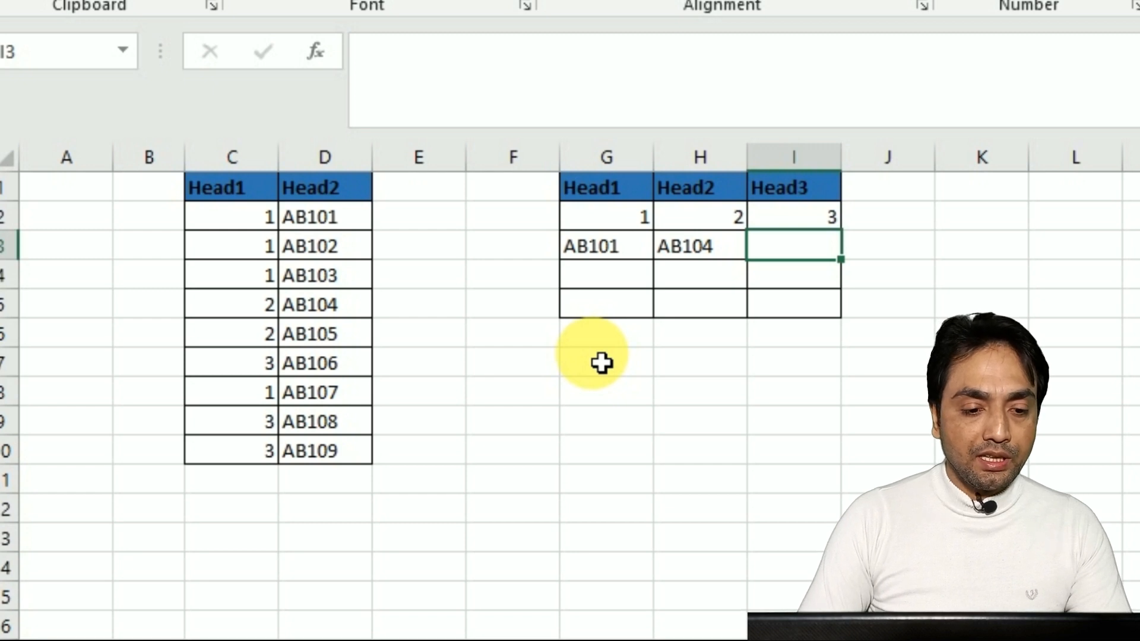
type("AB106")
key("Return")
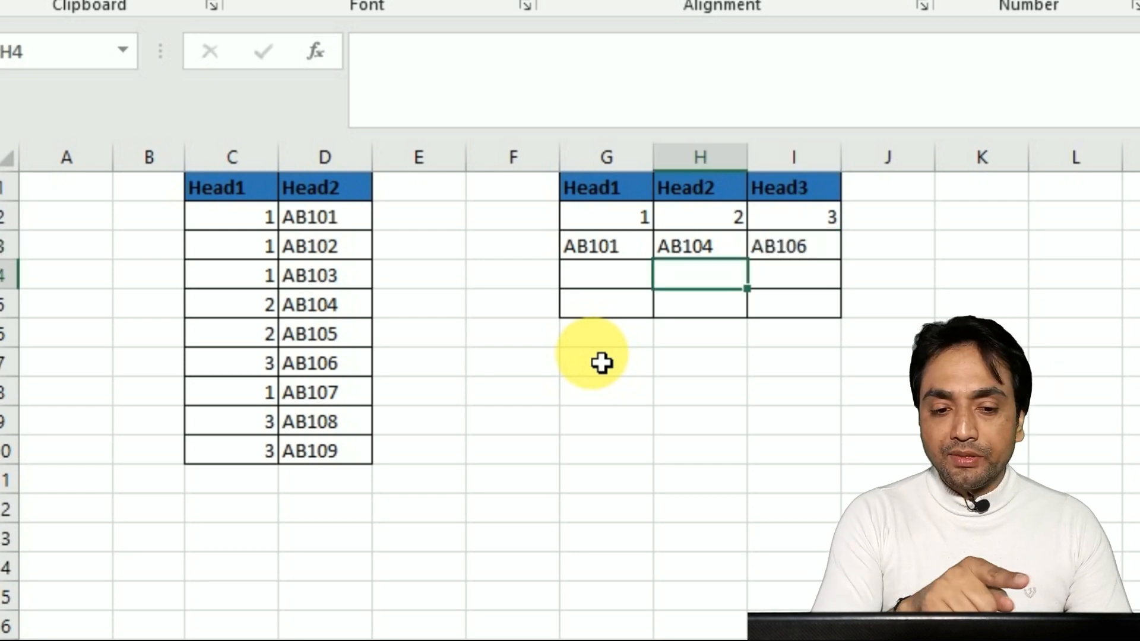
Examine which Head2 codes in column D belong to Head1 number 1 and the column G cells meant for them
left_click(644, 221)
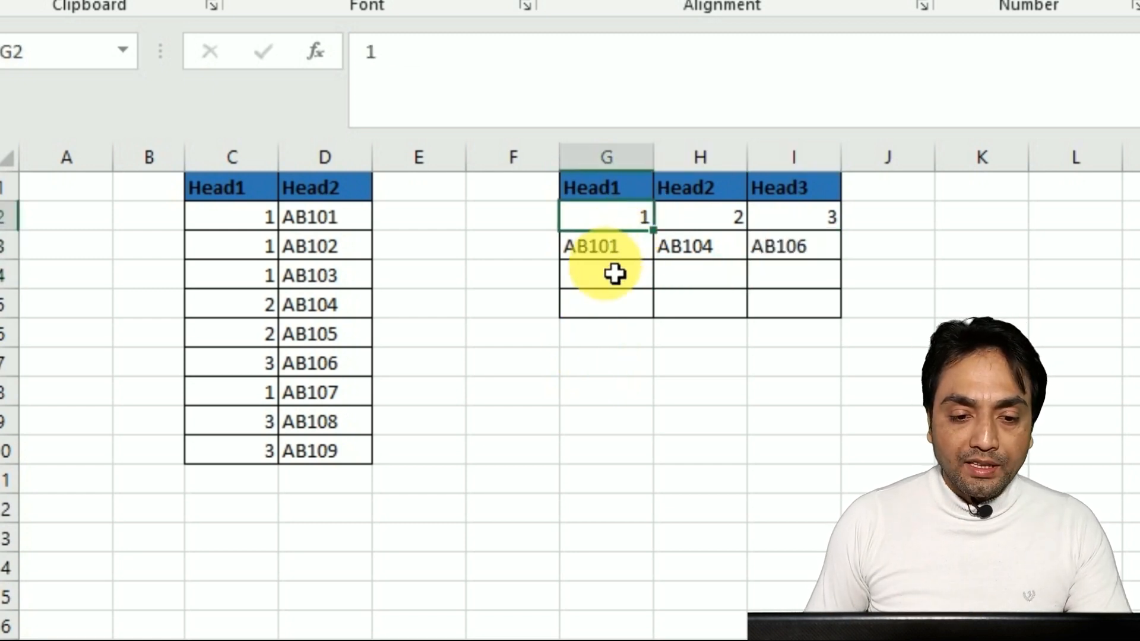
left_click_drag(616, 278, 606, 462)
left_click(636, 226)
left_click(316, 230)
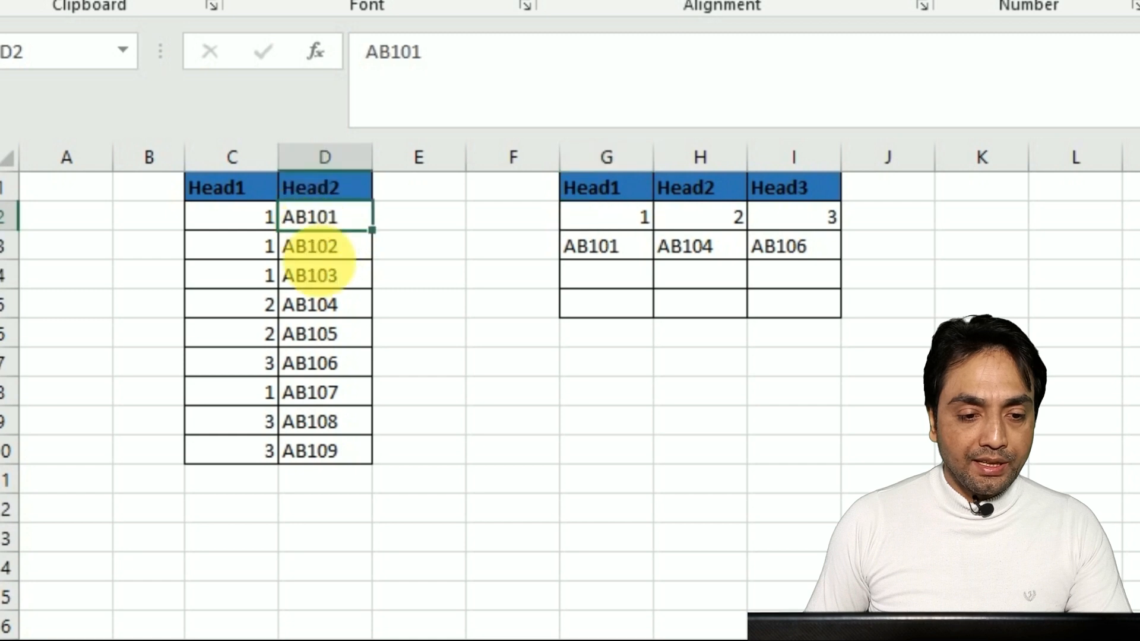
left_click(333, 256)
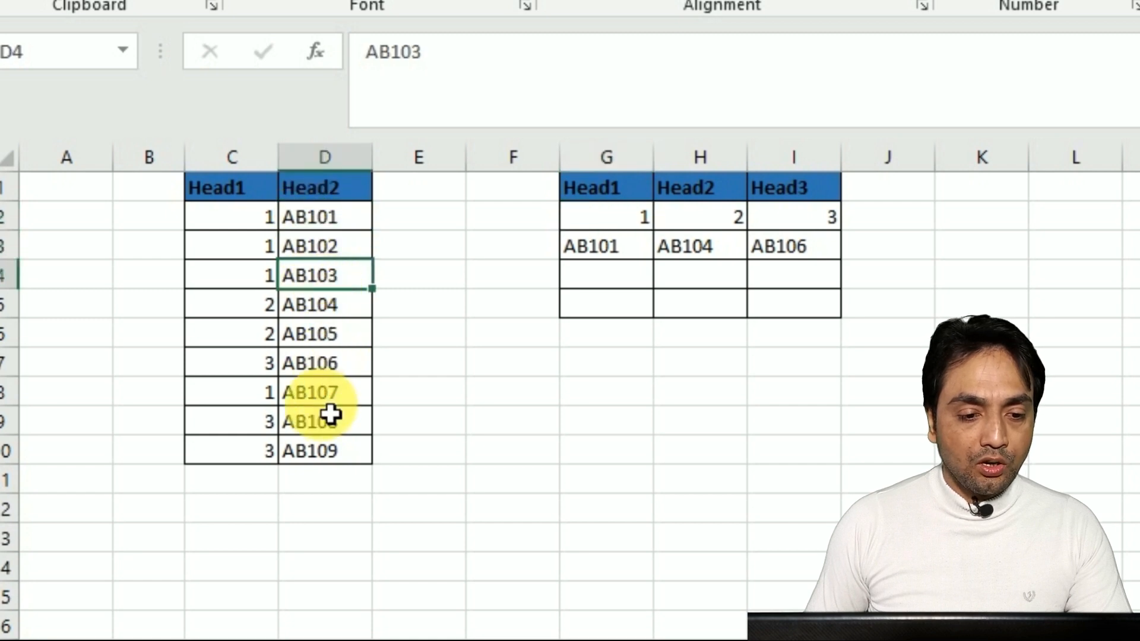
left_click(329, 393)
left_click_drag(614, 256, 621, 362)
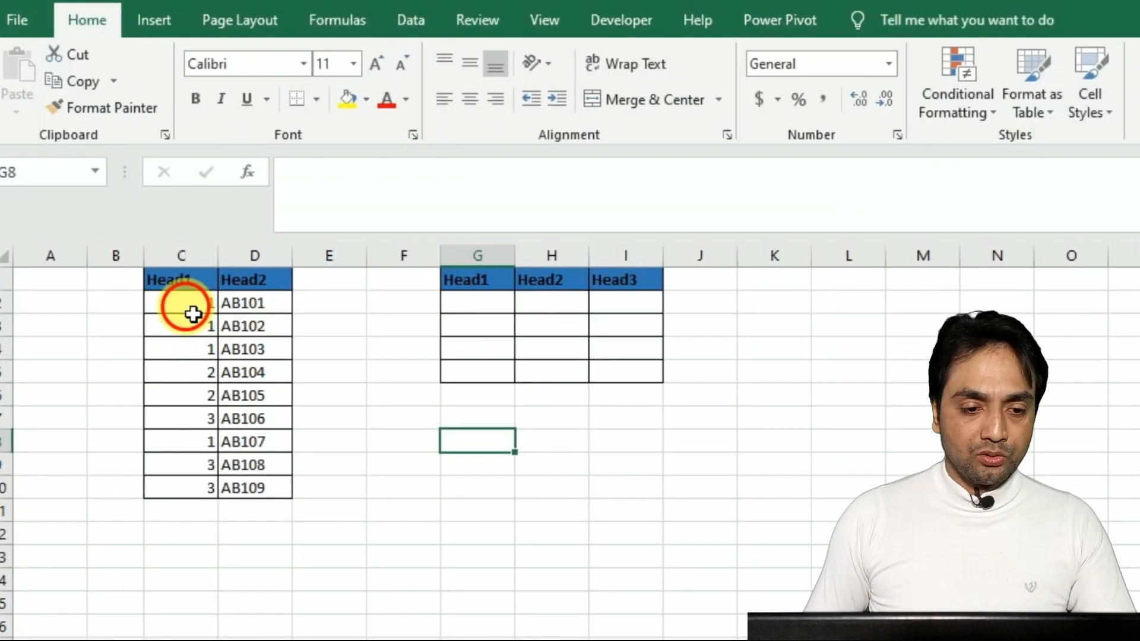
Copy the Head1 numbers from C2:C10 into the cells starting at G8
left_click_drag(193, 314, 190, 497)
key("ctrl+c")
left_click(499, 455)
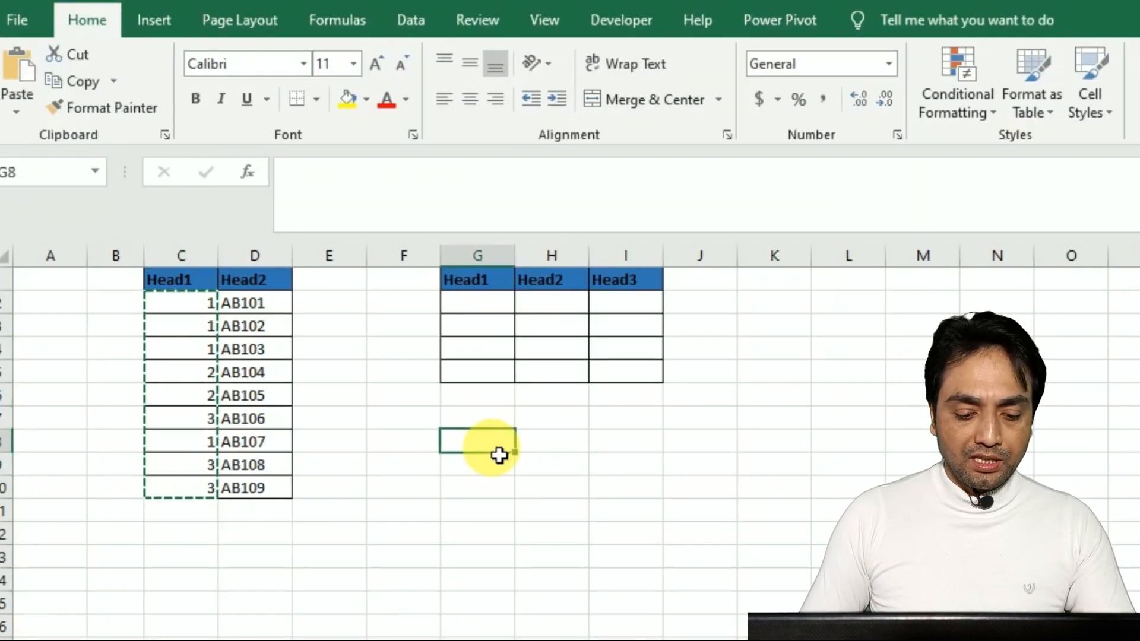
key("ctrl+v")
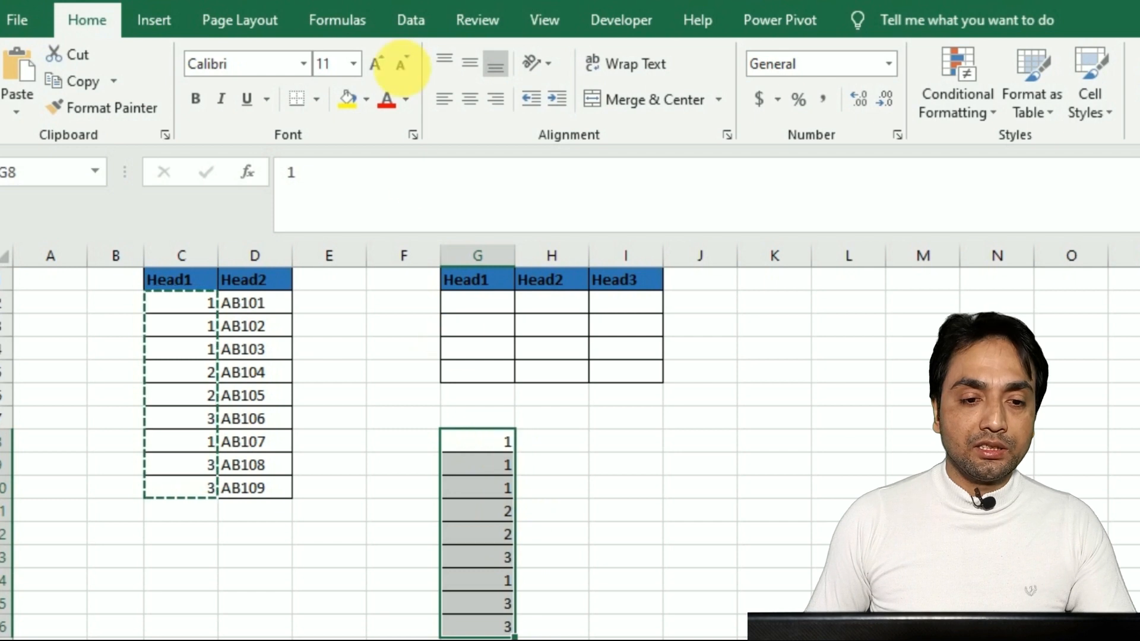
Remove the duplicate values from the copied Head1 numbers in column G
left_click(411, 18)
left_click(1002, 81)
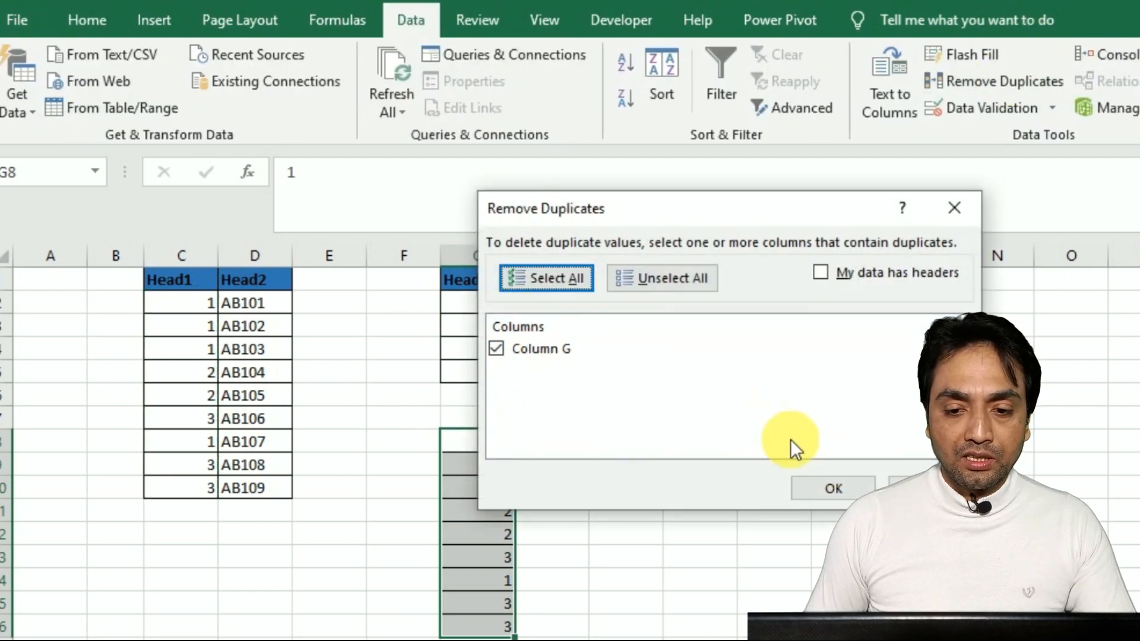
left_click(833, 488)
left_click(772, 468)
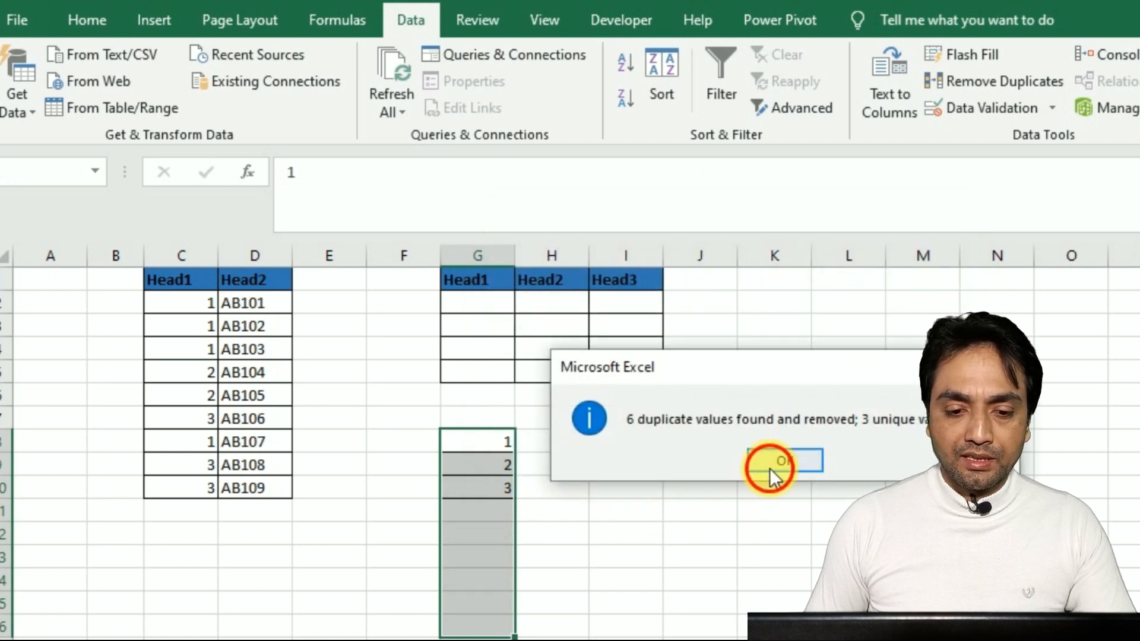
Copy the unique numbers in G8:G10 and paste them transposed into G2:I2
left_click_drag(488, 458, 503, 498)
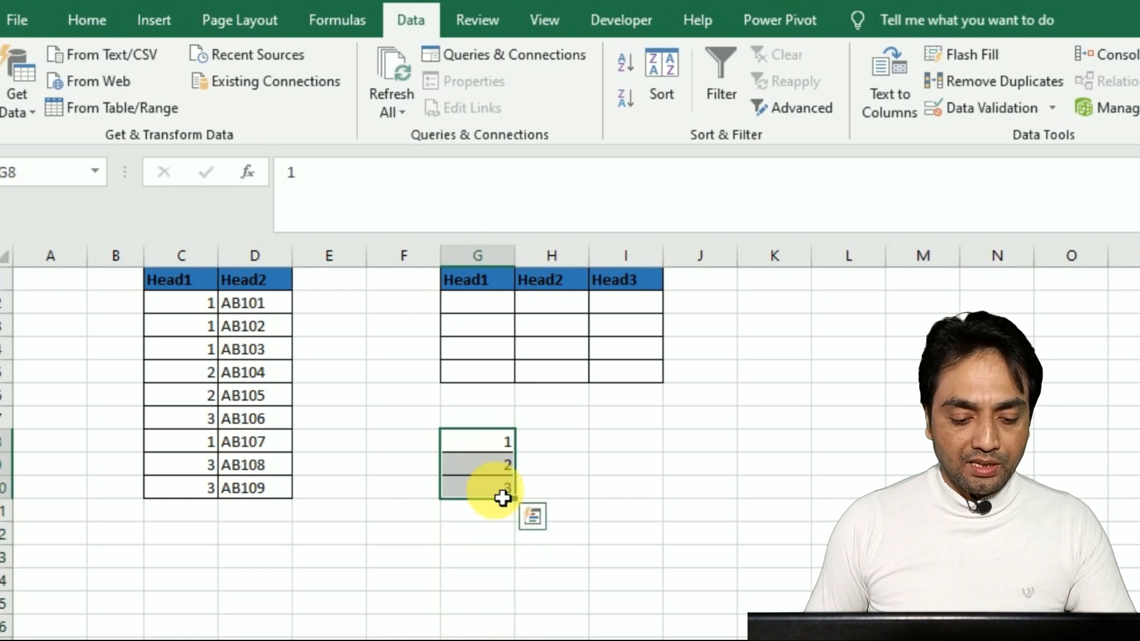
key("ctrl+c")
left_click(482, 299)
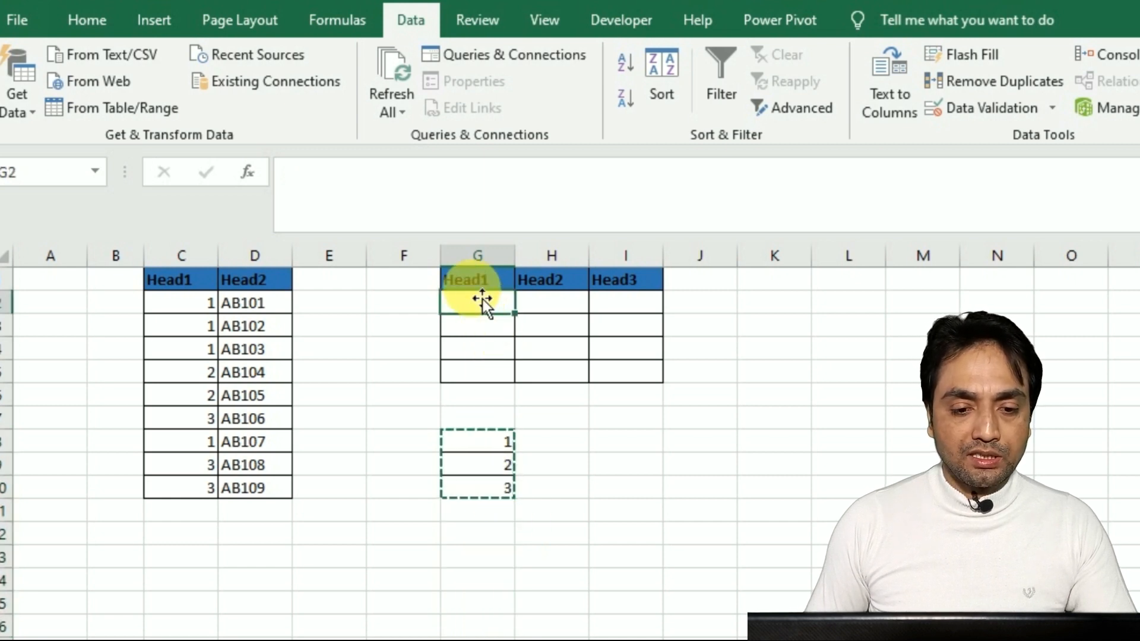
key("alt+h")
key("v")
key("t")
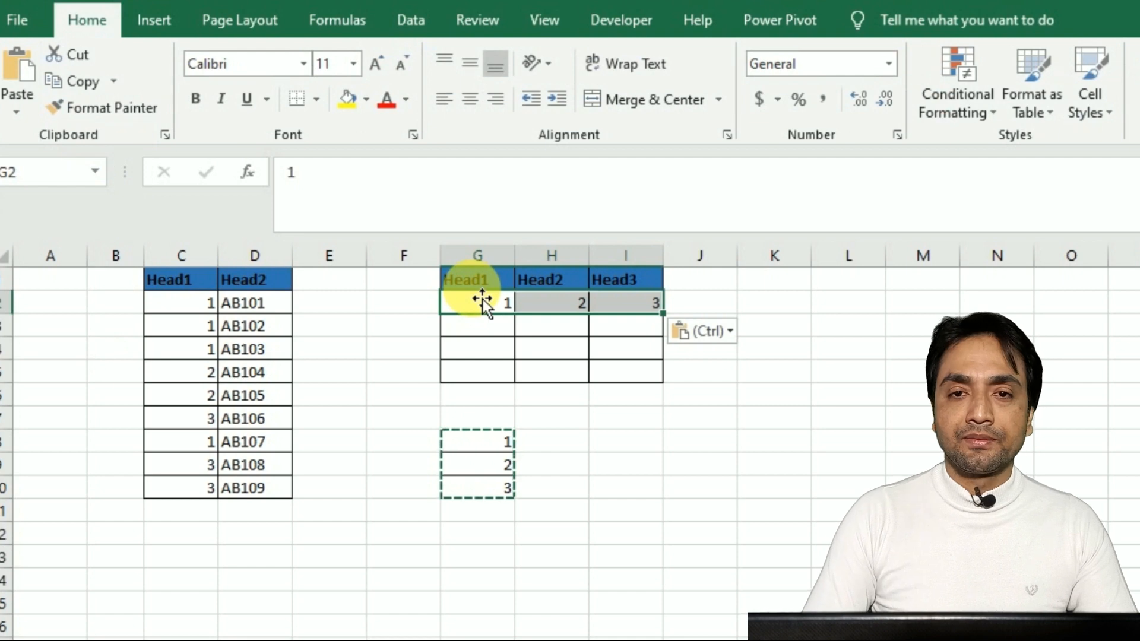
Clear the unique number list in G8:G10 below the three-column table
key("Down")
key("Down")
key("Down")
key("Down")
key("Down")
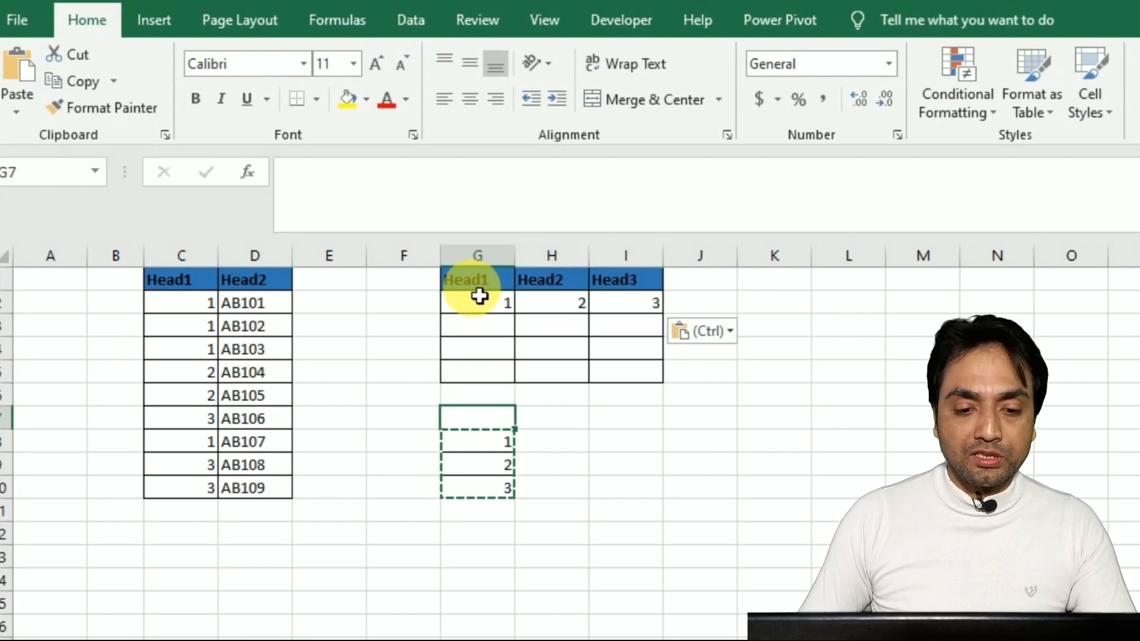
key("shift+Down")
key("shift+Down")
key("shift+Down")
key("shift+Down")
key("Delete")
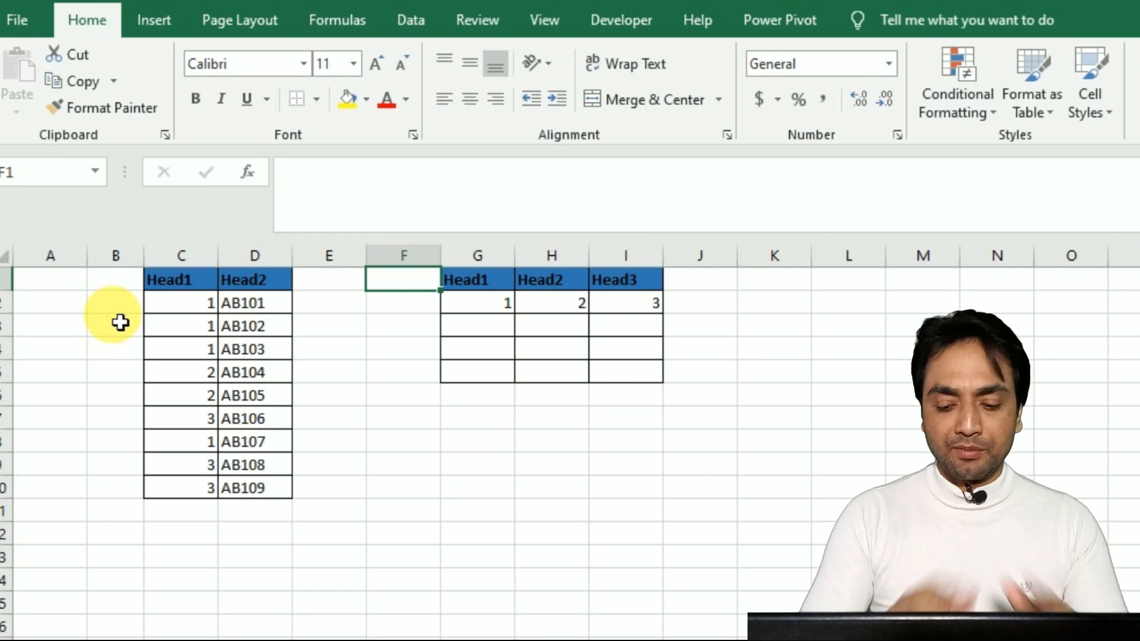
Enter the heading Helper in B1, beside the Head1 column
key("Left")
key("Left")
key("Left")
key("Left")
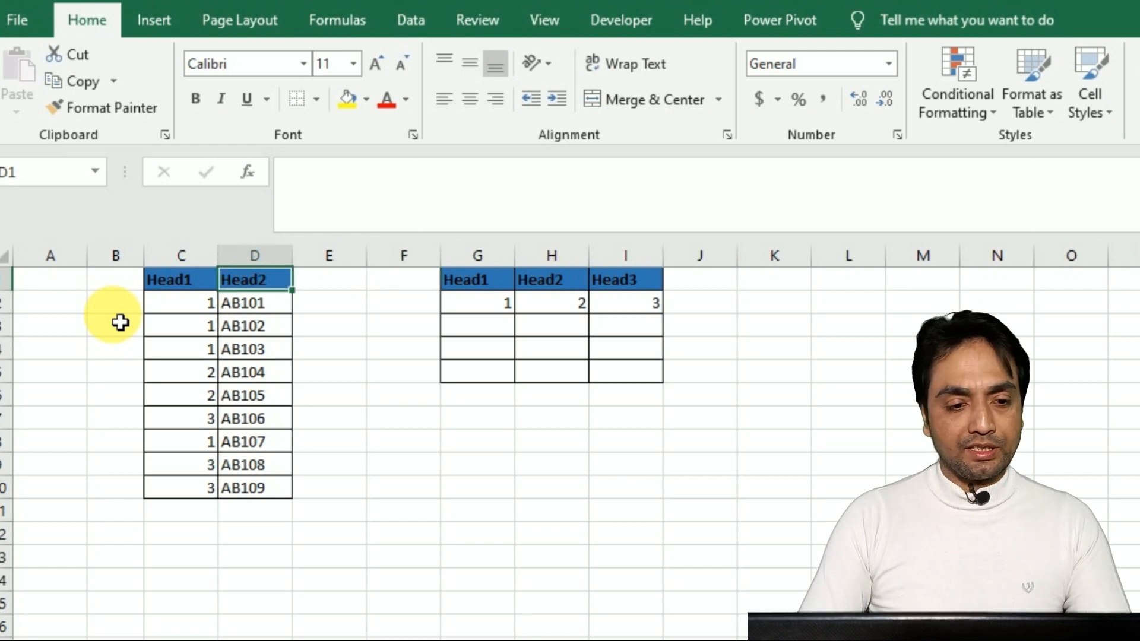
type("Helper")
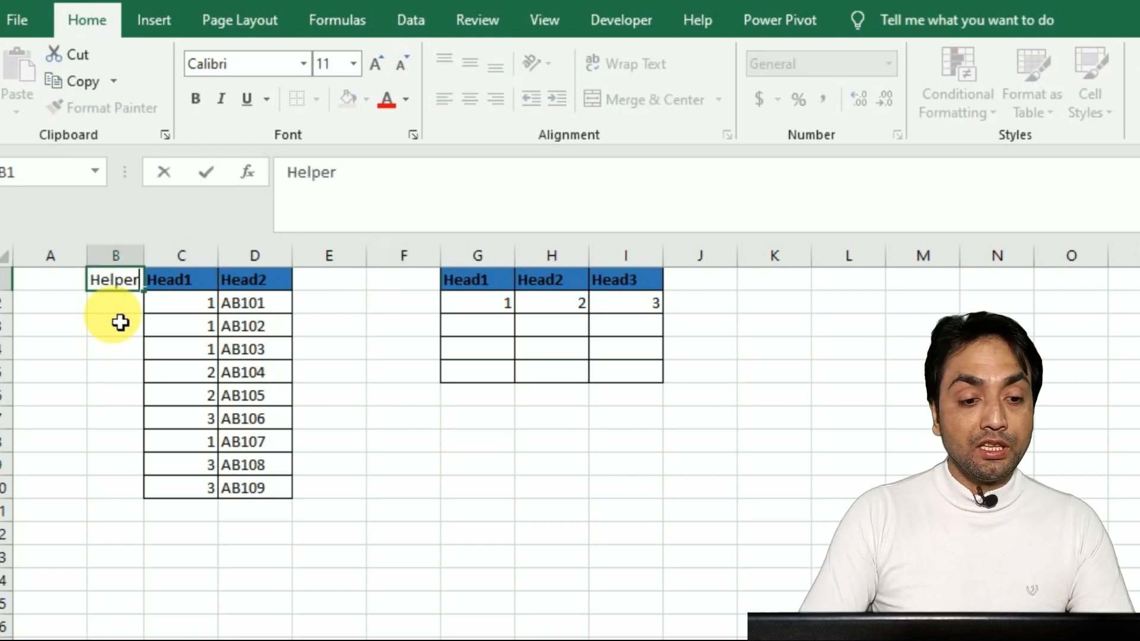
key("Return")
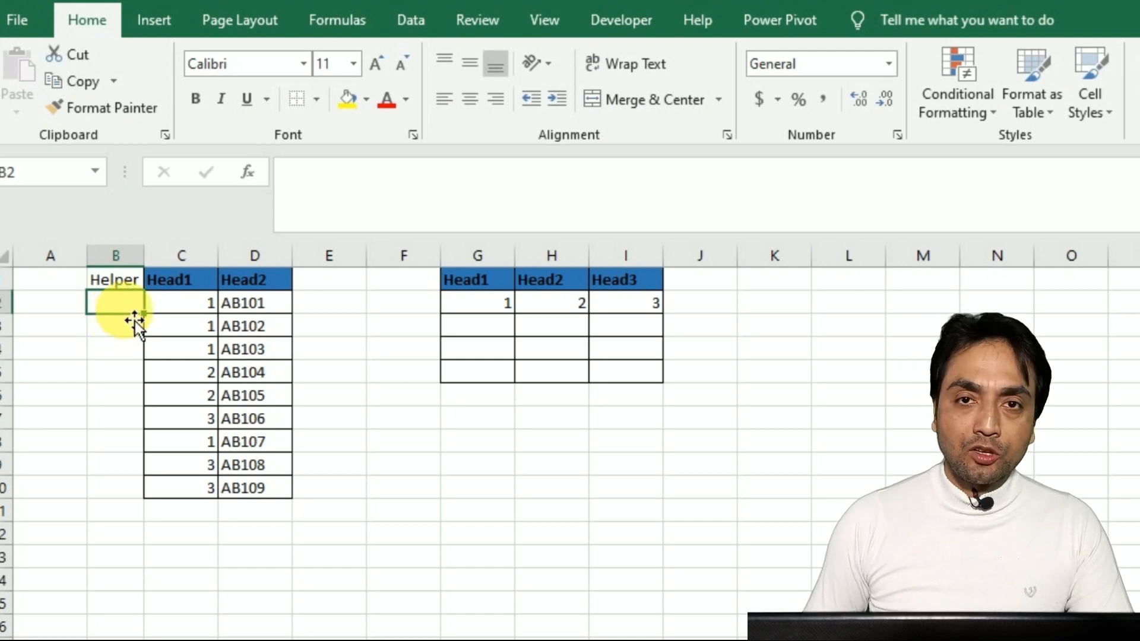
Start a COUNTIF formula in B2 with the absolute range $C$2:$C$11
type("=cou")
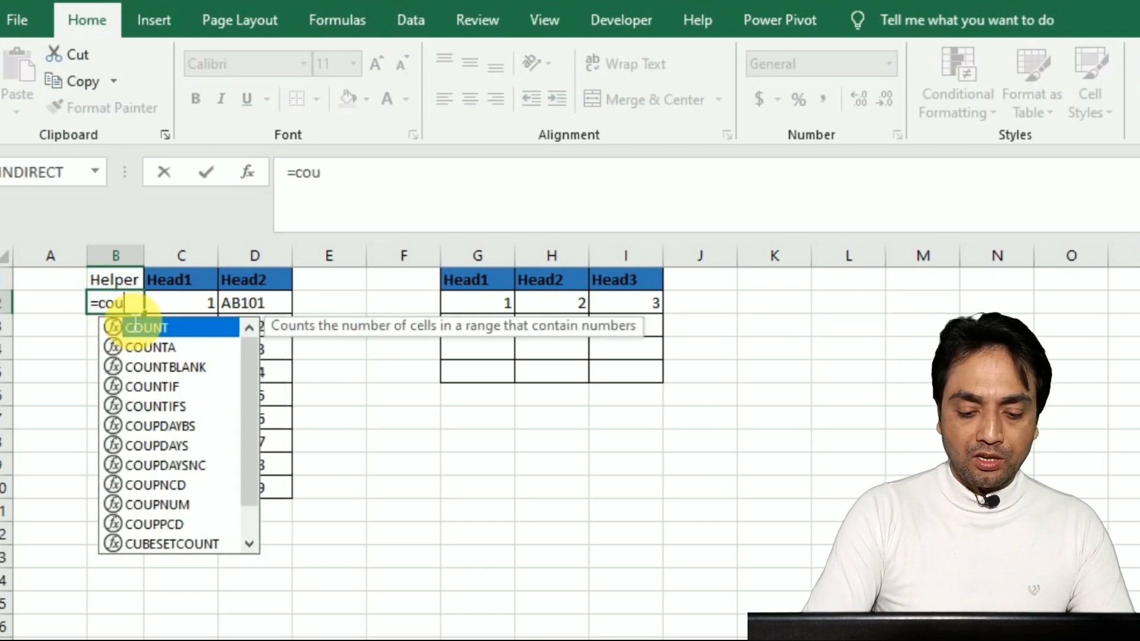
type("ntif")
key("Tab")
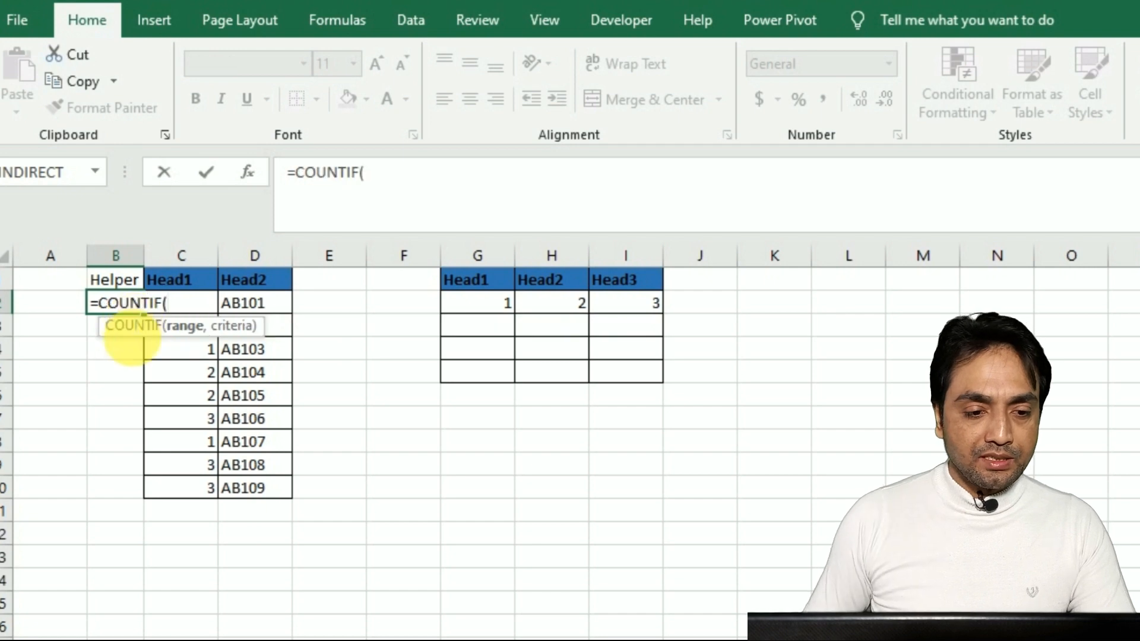
left_click(201, 372)
key("Up")
key("Up")
key("Up")
key("shift+Down")
key("shift+Down")
key("shift+Down")
key("shift+Down")
key("shift+Down")
key("shift+Down")
key("shift+Down")
key("shift+Down")
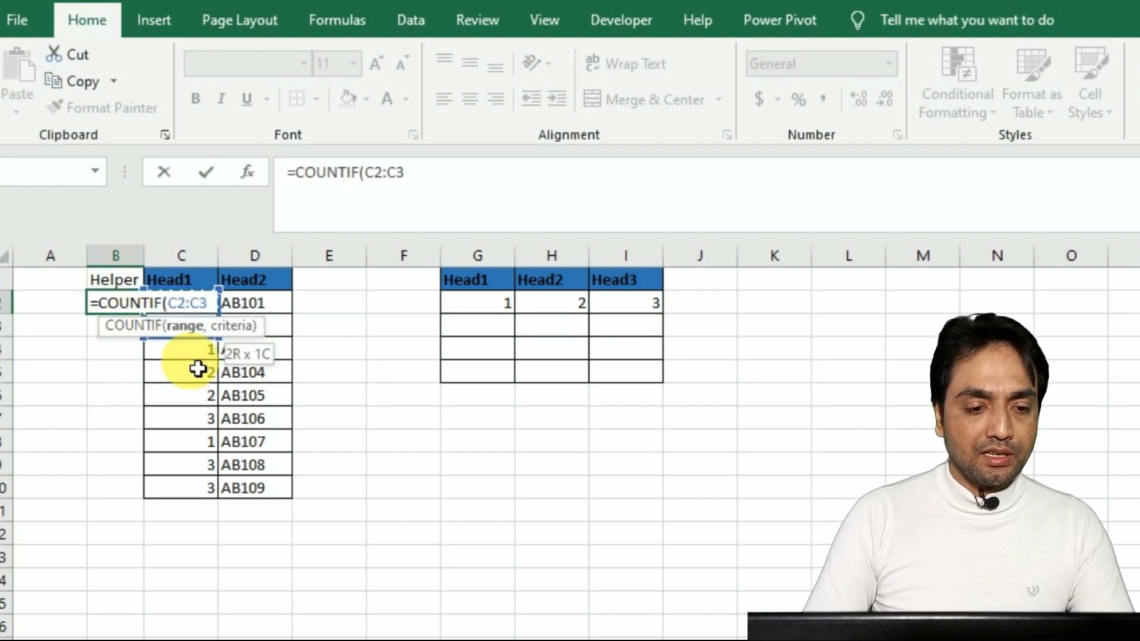
key("shift+Down")
key("F4")
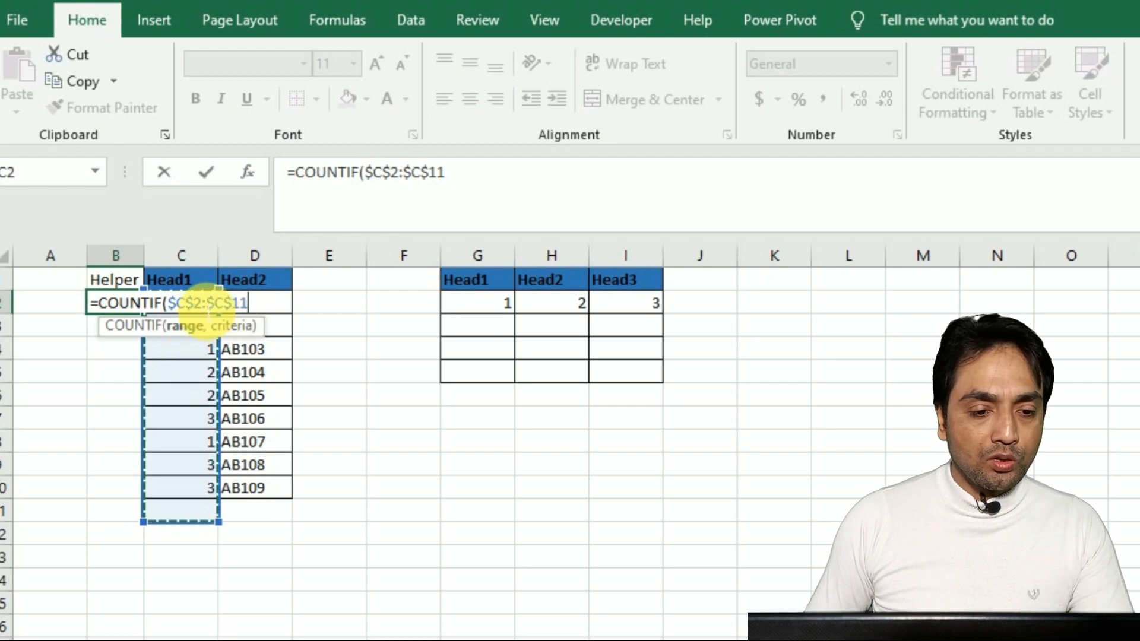
Make the range's starting row relative and add C2 as the criteria, completing =COUNTIF($C2:$C$11,C2) in B2
left_click(199, 307)
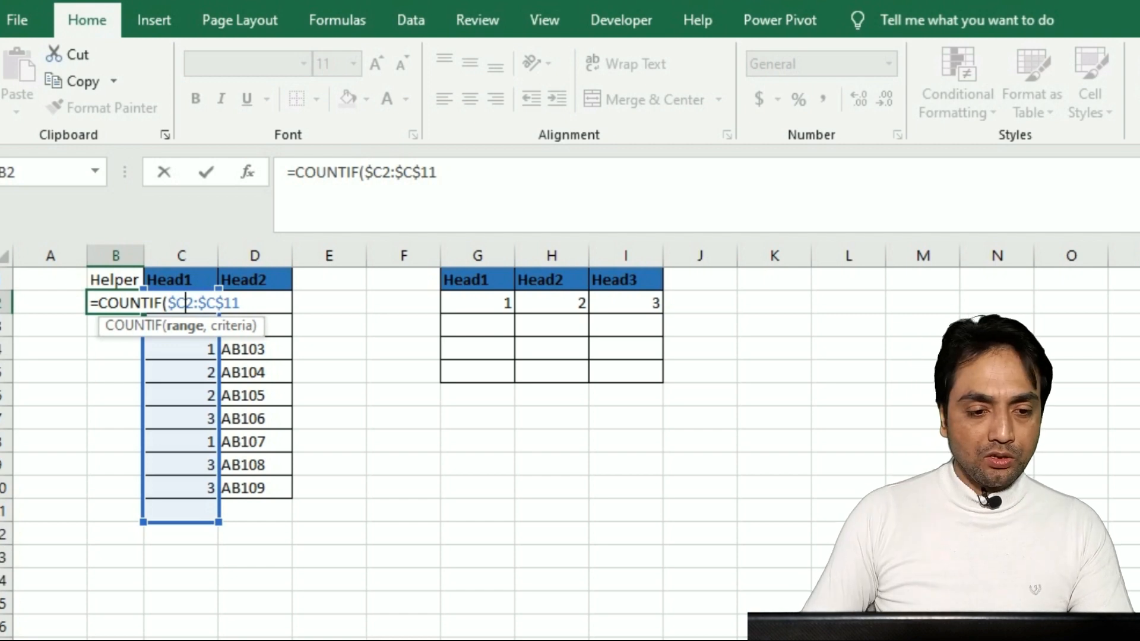
left_click(253, 306)
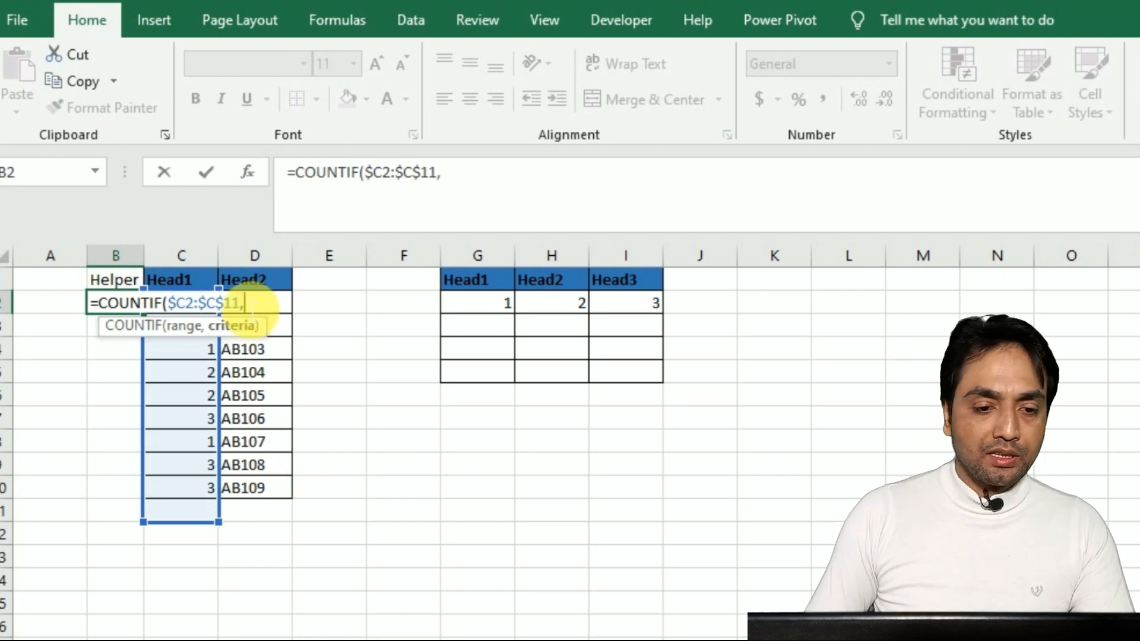
left_click(175, 369)
left_click(189, 358)
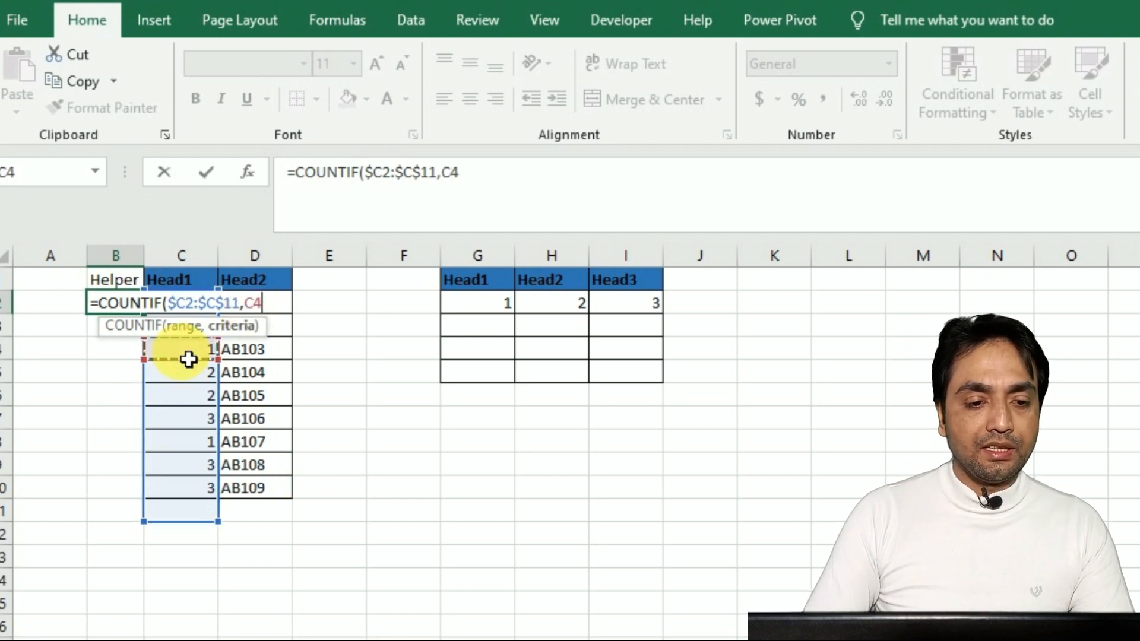
key("Up")
key("Up")
type(")")
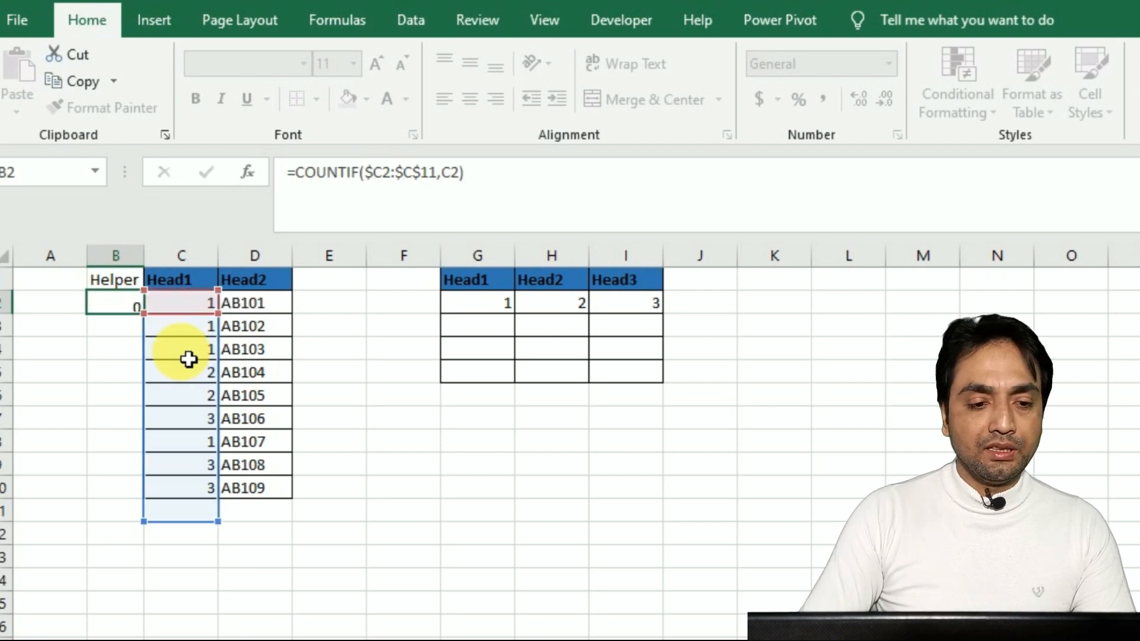
key("ctrl+Return")
Fill the COUNTIF formula from B2 down through B10 in the Helper column
key("shift+Down")
key("shift+Down")
key("shift+Down")
key("shift+Down")
key("shift+Down")
key("shift+Down")
key("shift+Down")
key("shift+Down")
key("shift+Down")
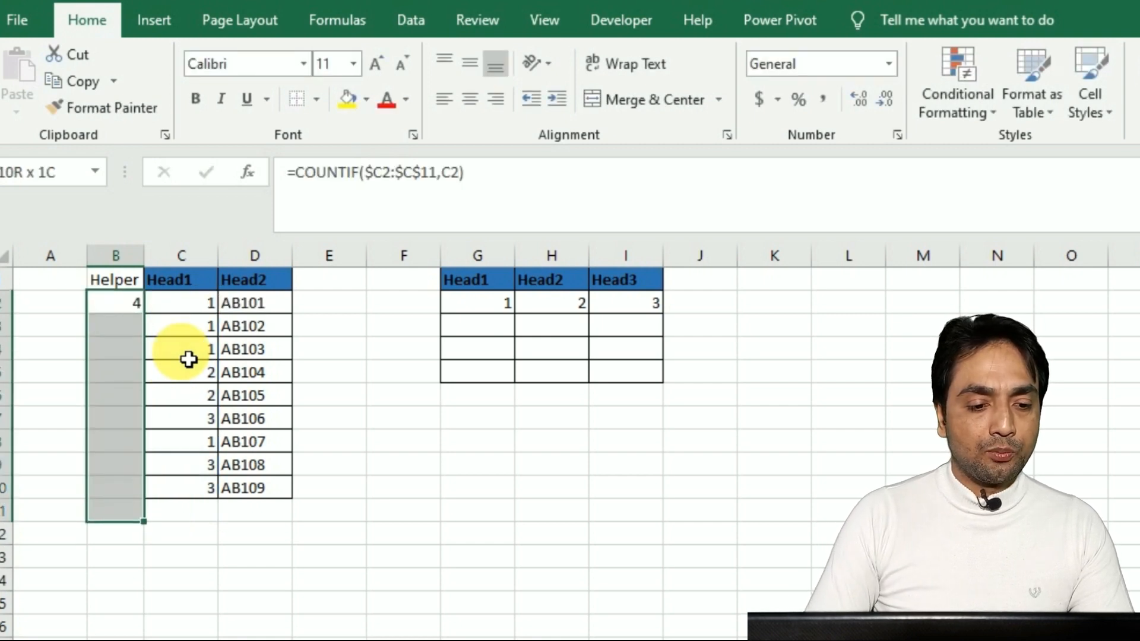
key("shift+Up")
key("ctrl+d")
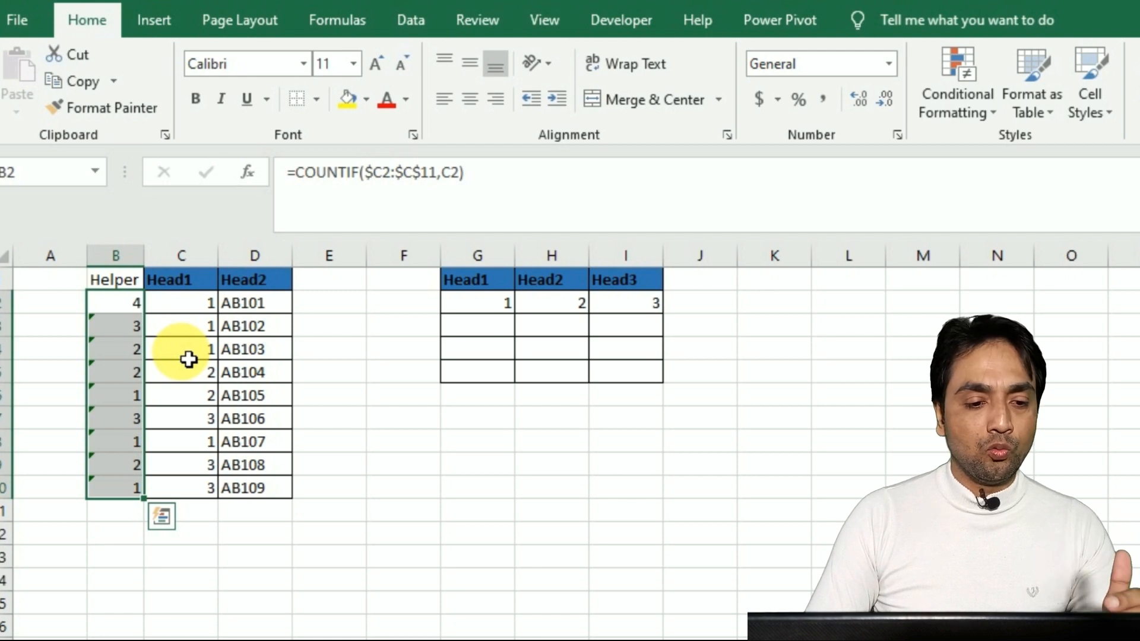
Append a hyphen and the Head1 number to the formula in B2, making it =COUNTIF($C2:$C$11,C2)&"-"&C2
key("Down")
key("Up")
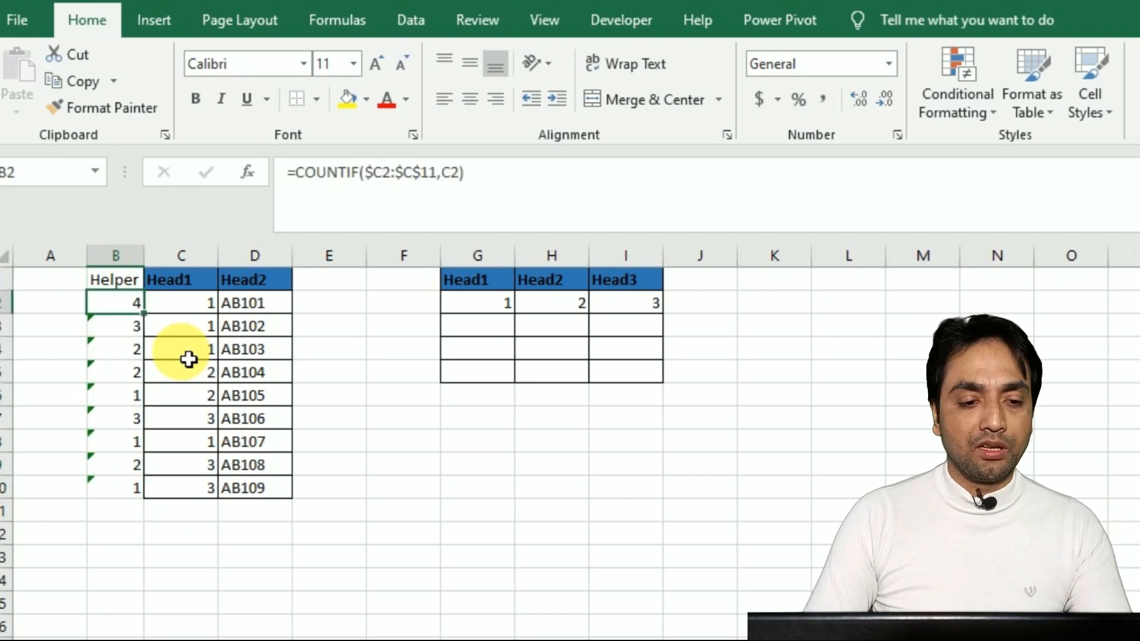
left_click(485, 174)
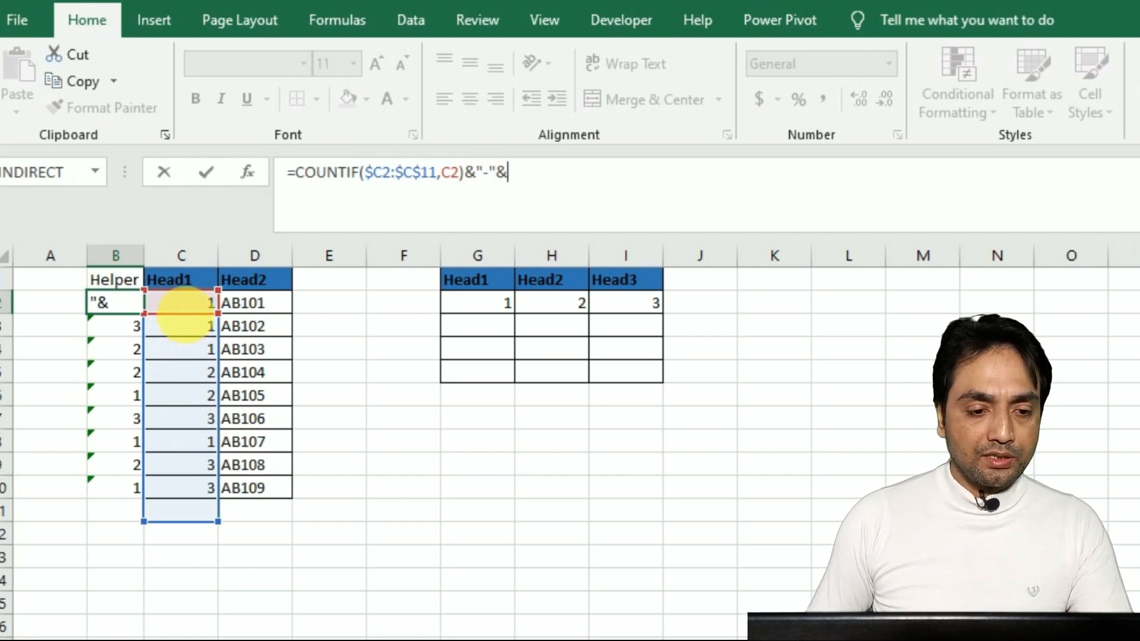
left_click(193, 309)
key("ctrl+Return")
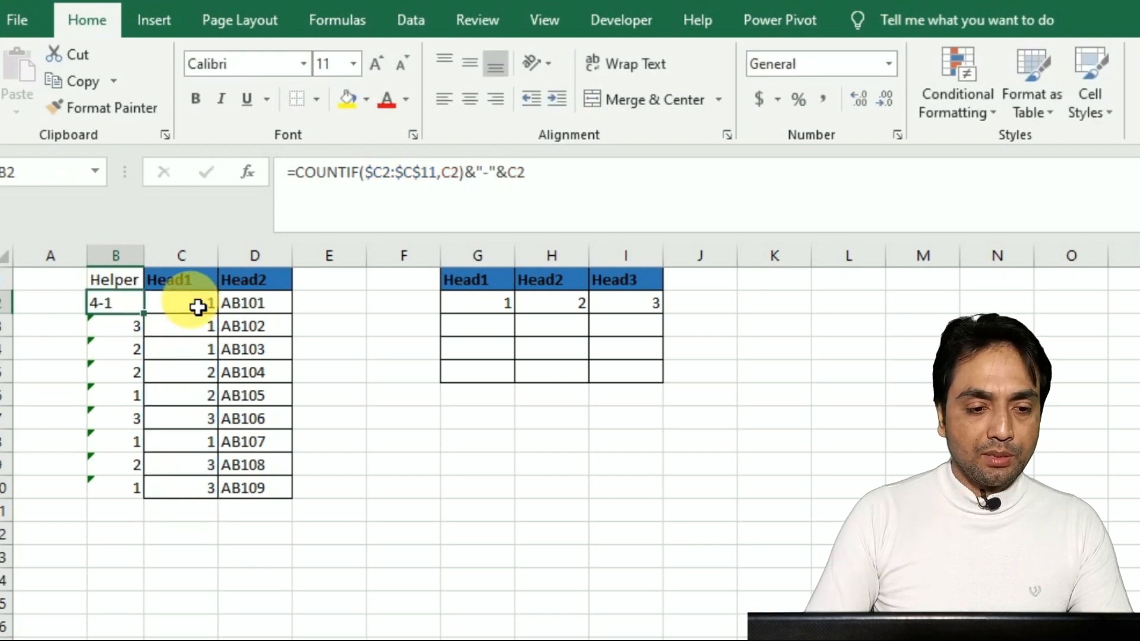
Copy the extended helper formula from B2 down to B10, replacing the plain counts
key("Down")
key("shift+Down")
key("shift+Down")
key("shift+Down")
key("shift+Down")
key("shift+Down")
key("shift+Down")
key("shift+Down")
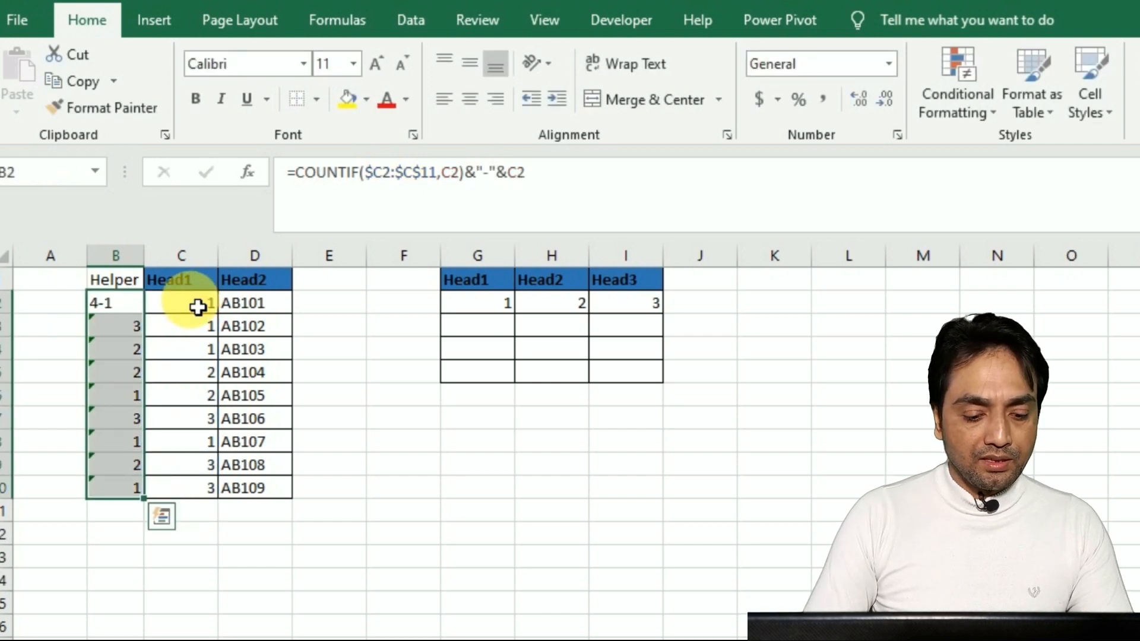
key("ctrl+d")
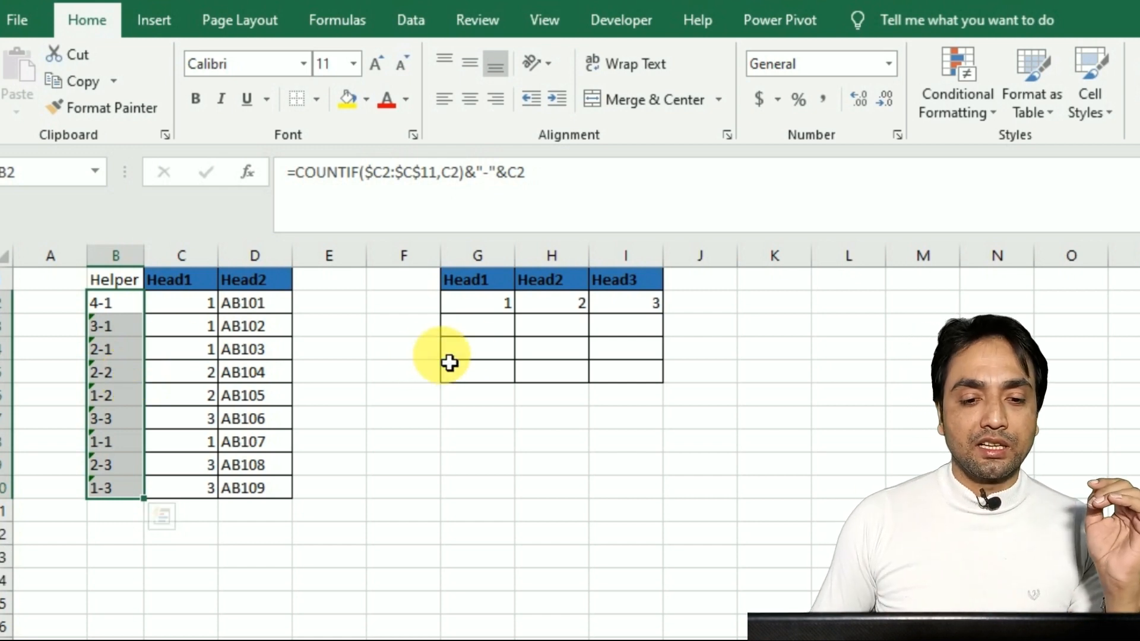
Enter the row numbers 1, 2 and 3 in F3:F5 beside the three-column table
left_click(473, 352)
left_click(478, 335)
key("Up")
key("Down")
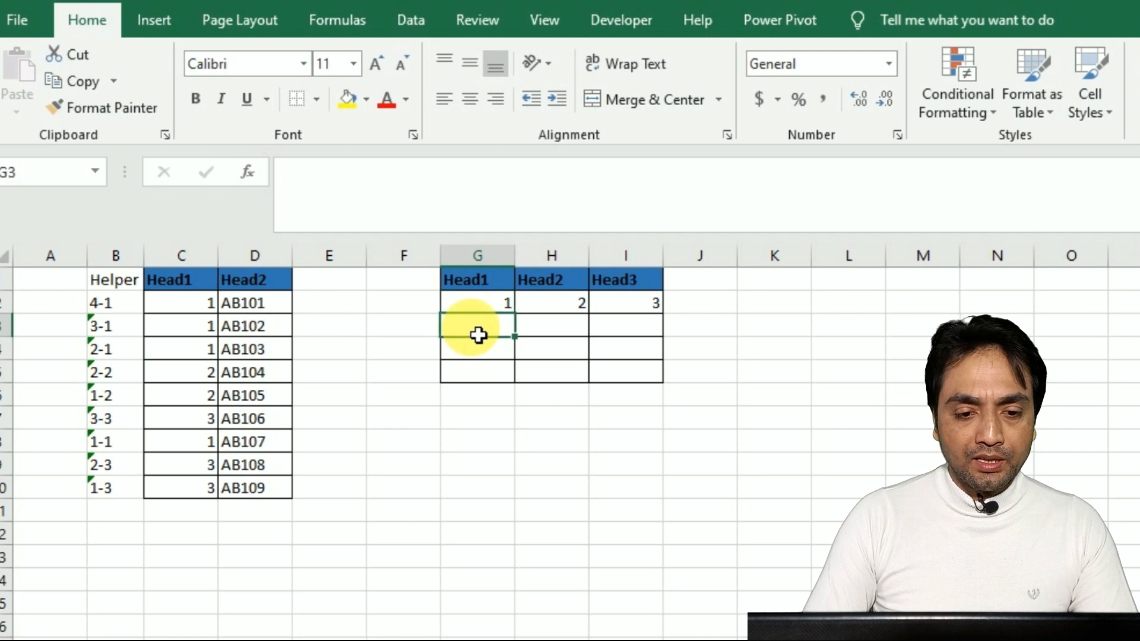
key("Left")
type("1")
key("Return")
type("2")
key("Return")
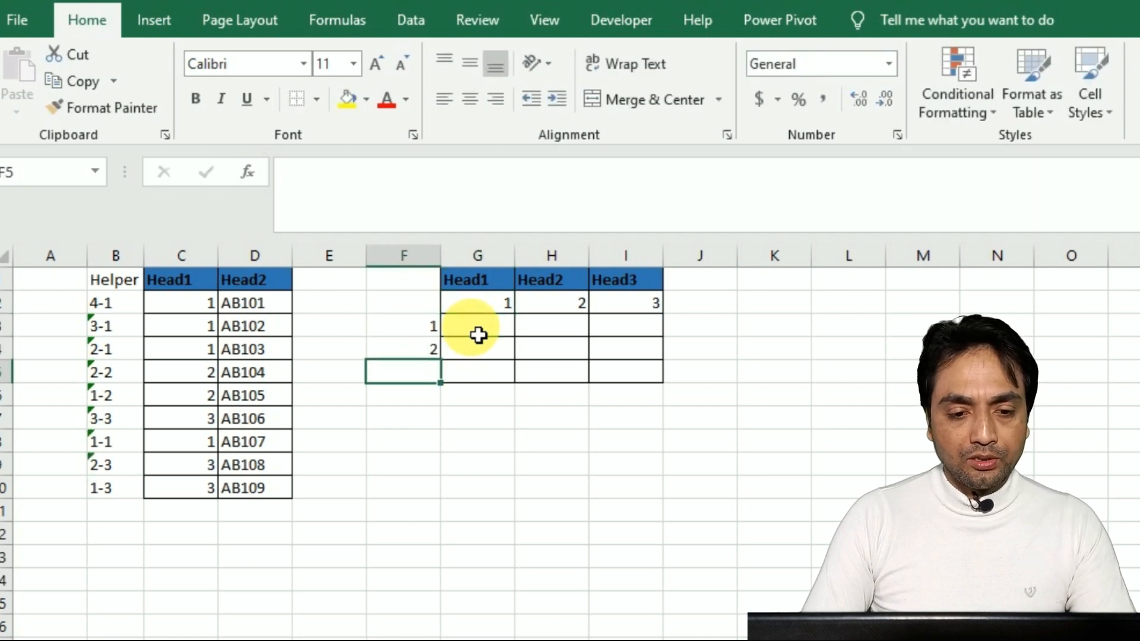
type("3")
key("Return")
Start a VLOOKUP formula in G3 with the lookup value F3&"-"&G2
key("Up")
key("Up")
key("Up")
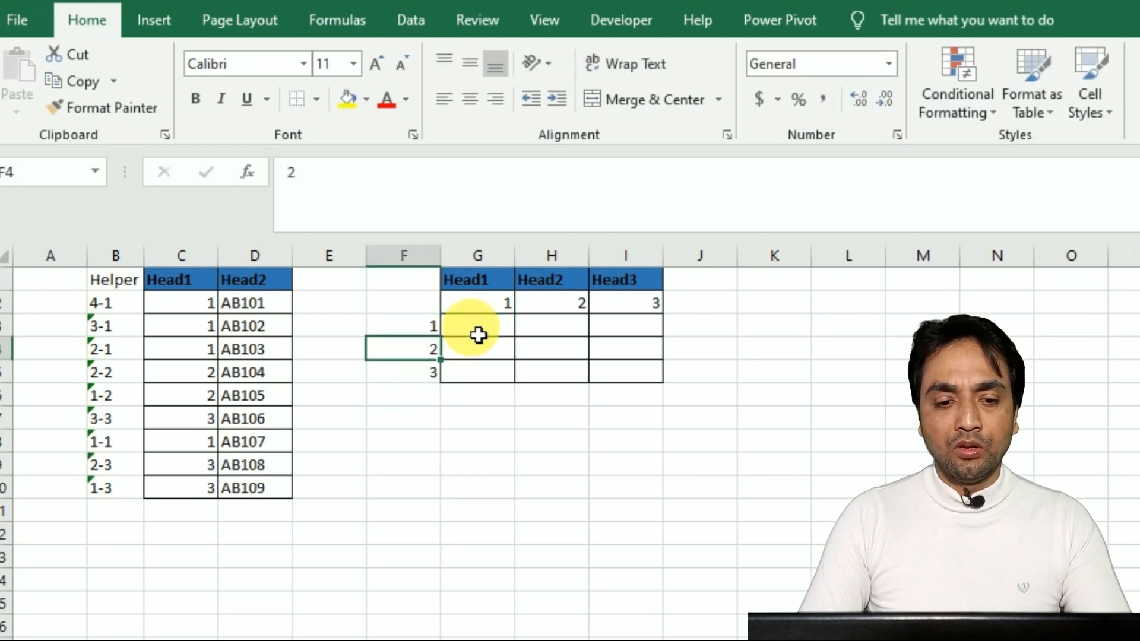
key("Right")
type("=vl")
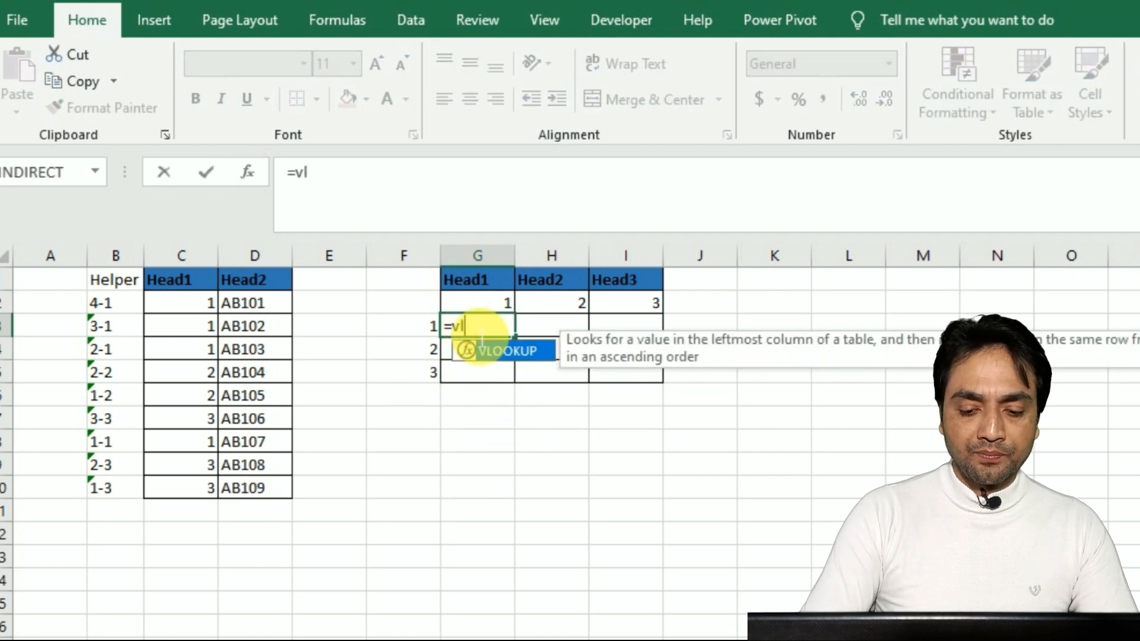
key("Tab")
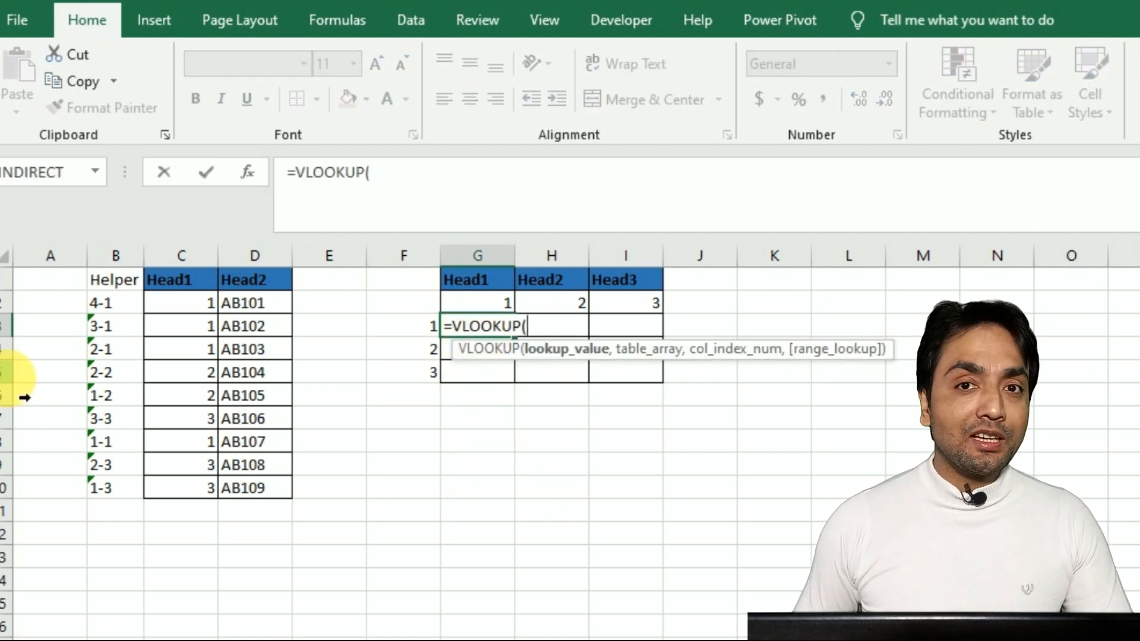
left_click(438, 335)
type("&\"-")
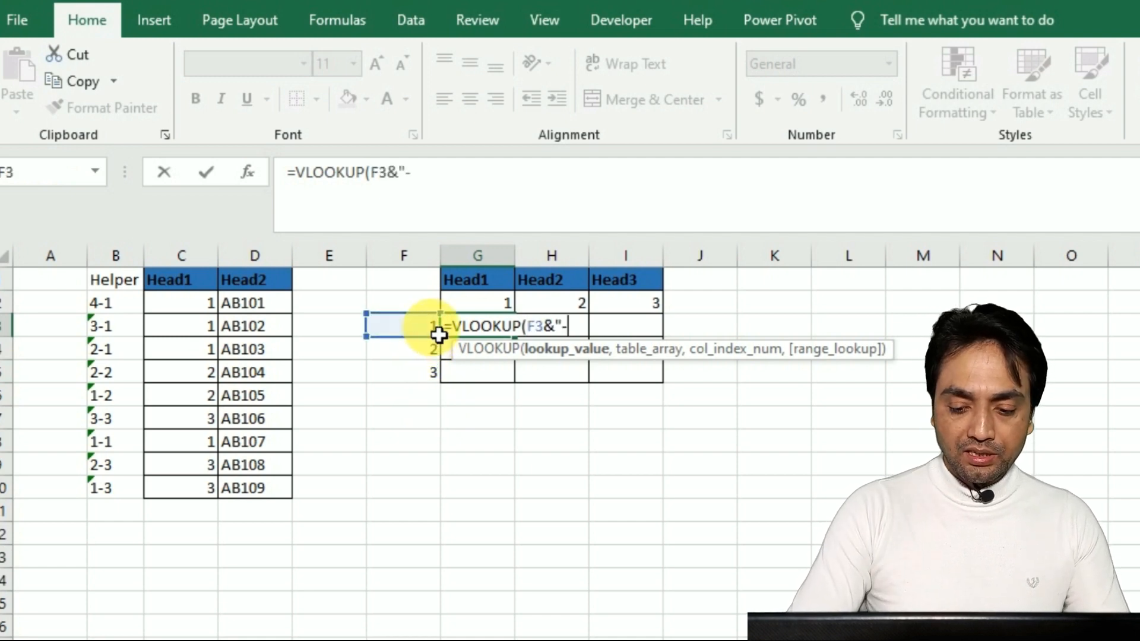
type("\"&")
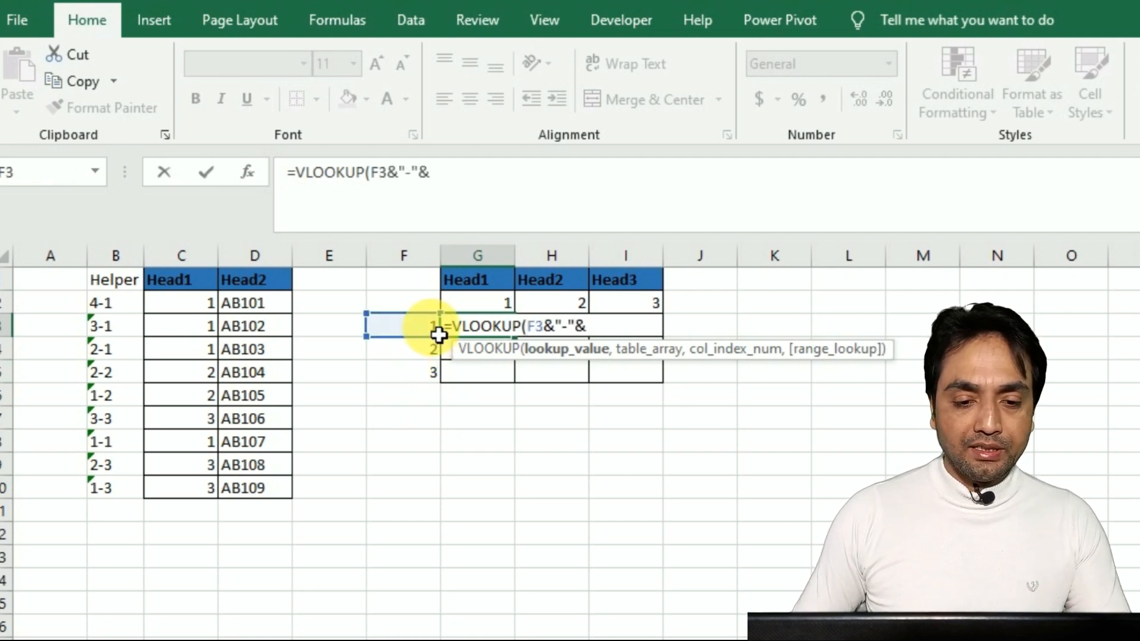
left_click(511, 305)
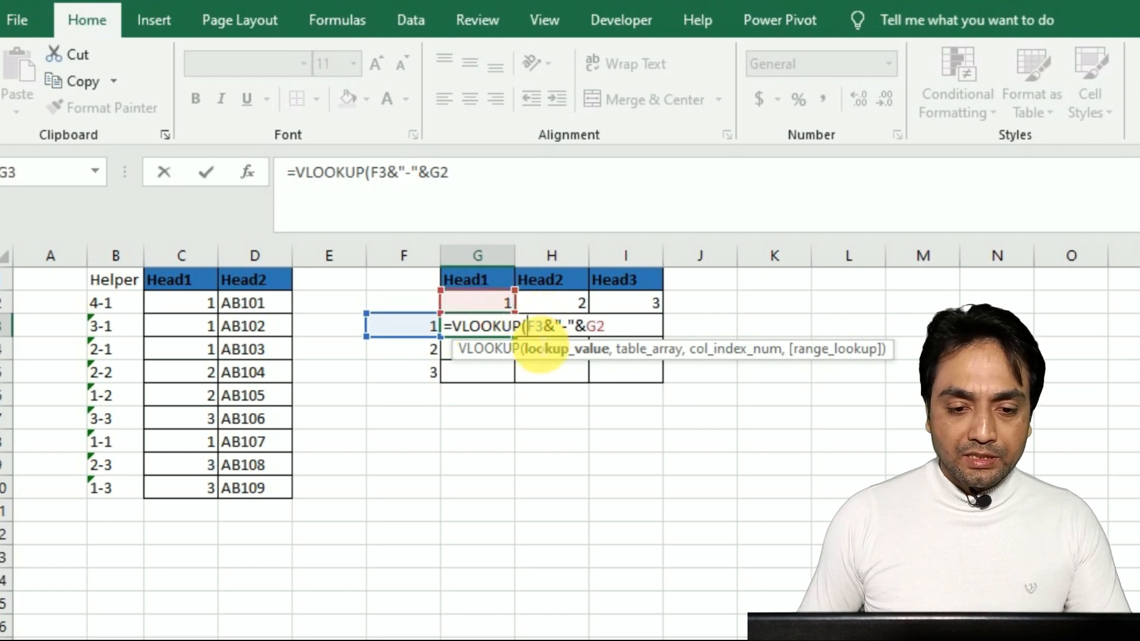
Lock the column of F3 and the row of G2, making the lookup value $F3&"-"&G$2
key("F4")
key("F4")
key("F4")
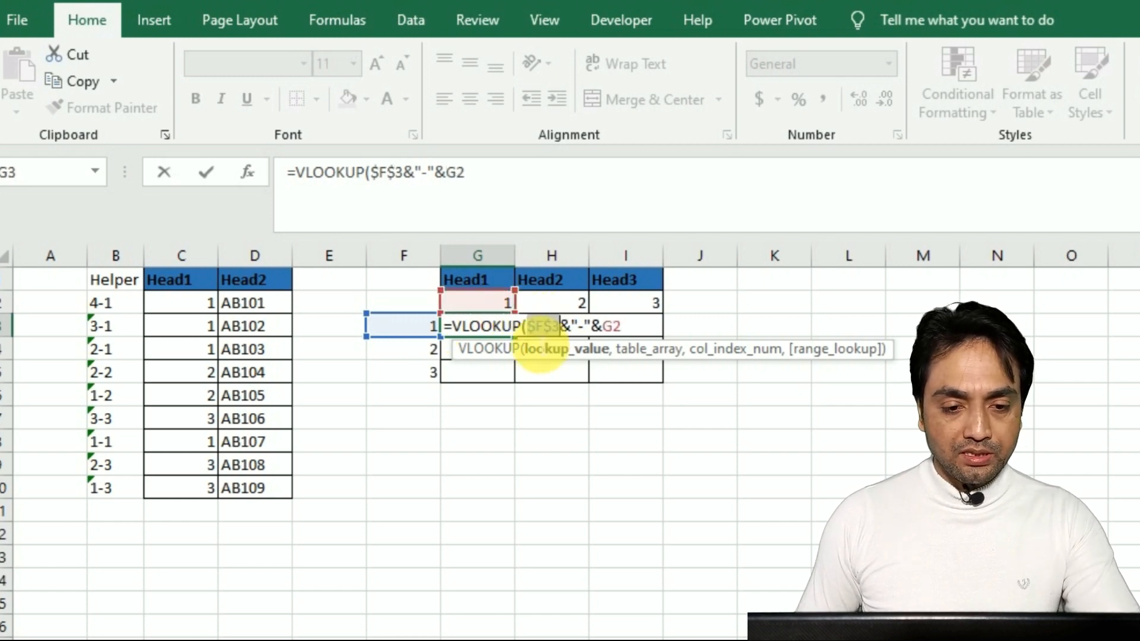
left_click(619, 339)
key("F4")
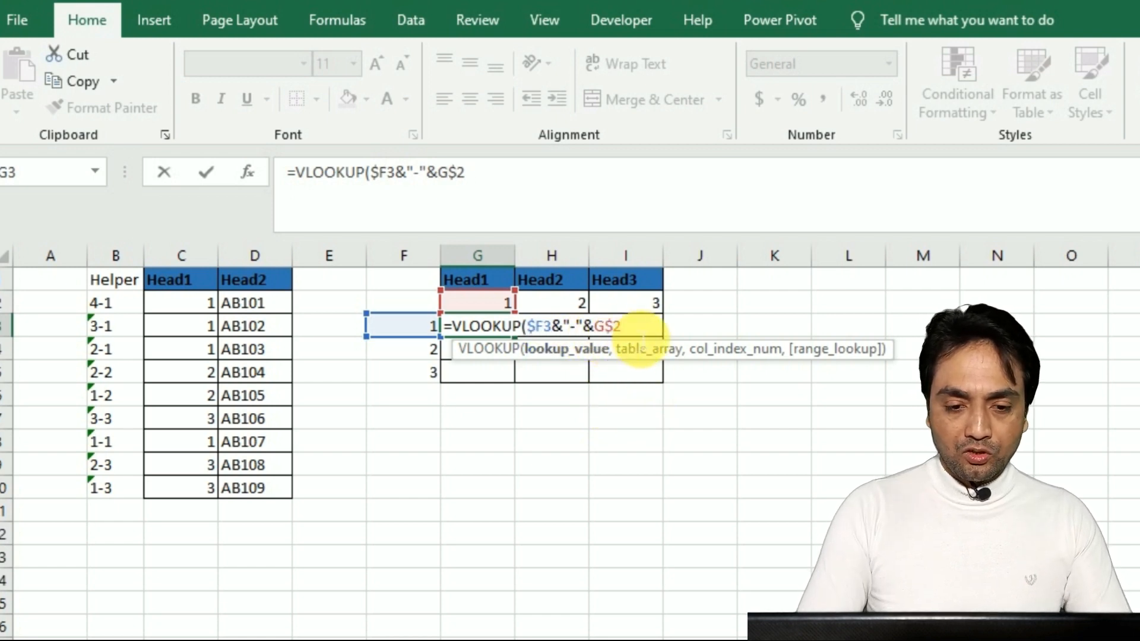
Complete the VLOOKUP with table $B$2:$D$10, column 3 and exact match 0, and fill it across G3:I5
type(",")
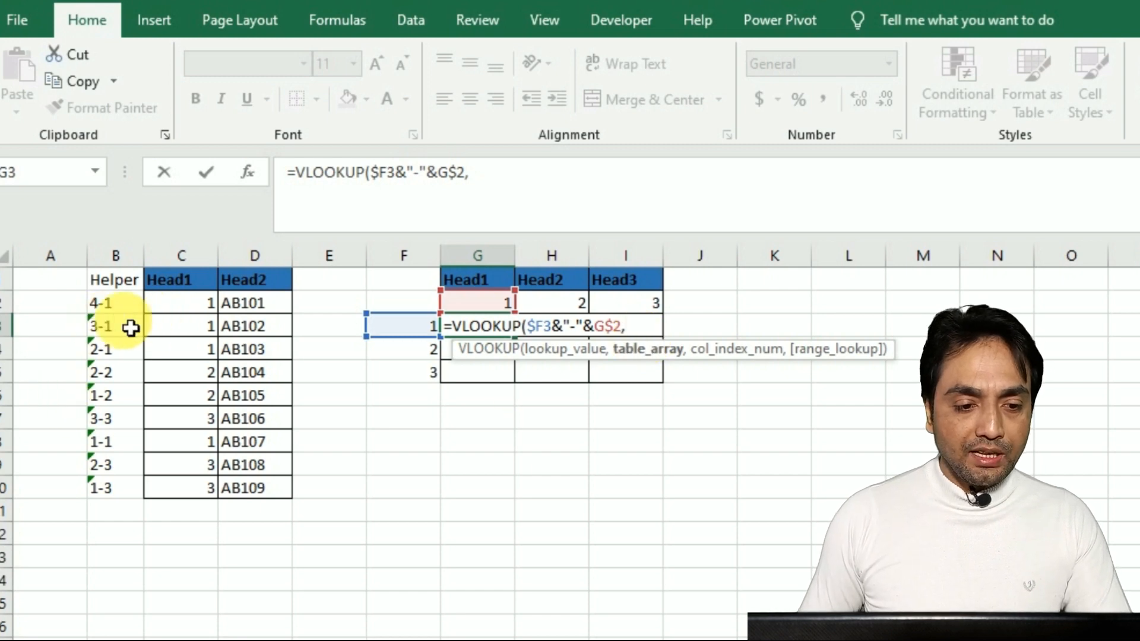
left_click_drag(112, 302, 275, 486)
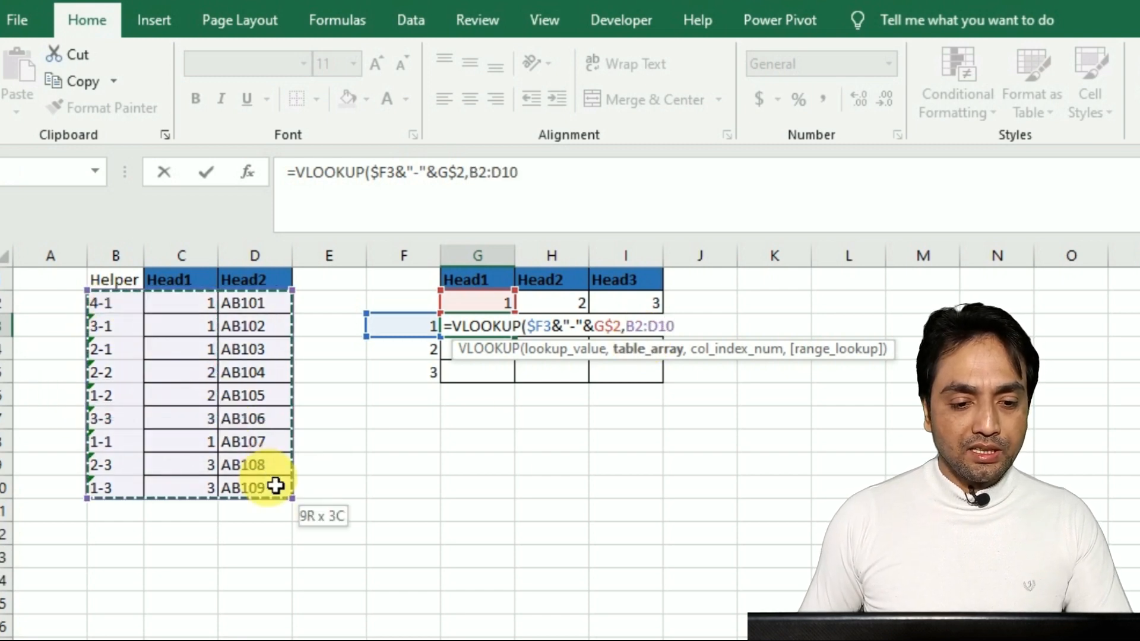
key("F4")
type(",3,0)")
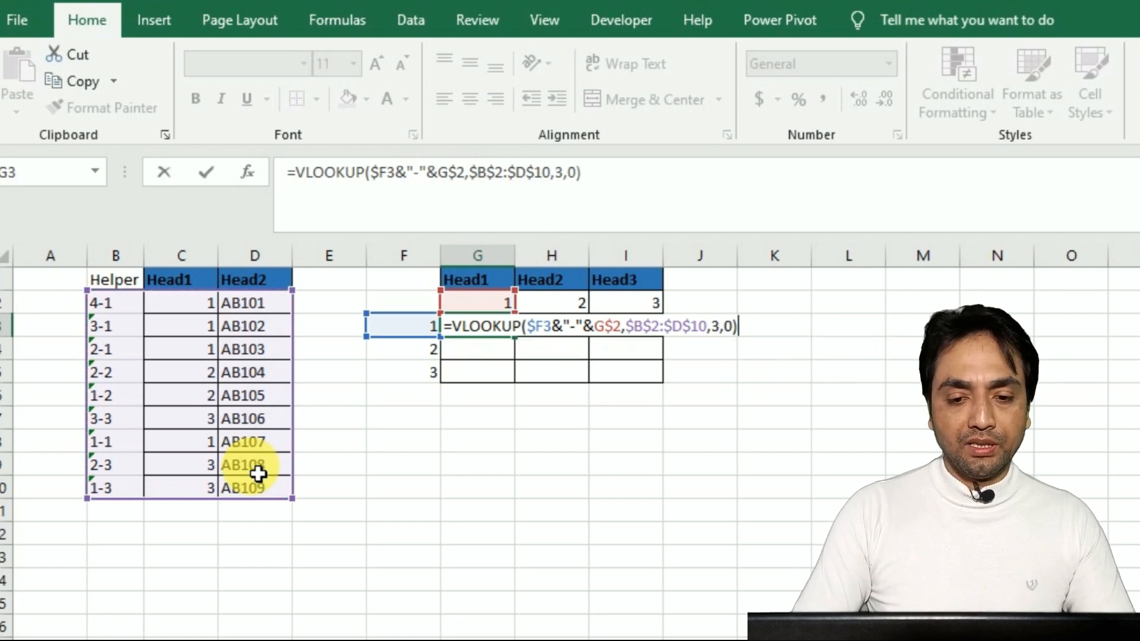
key("Return")
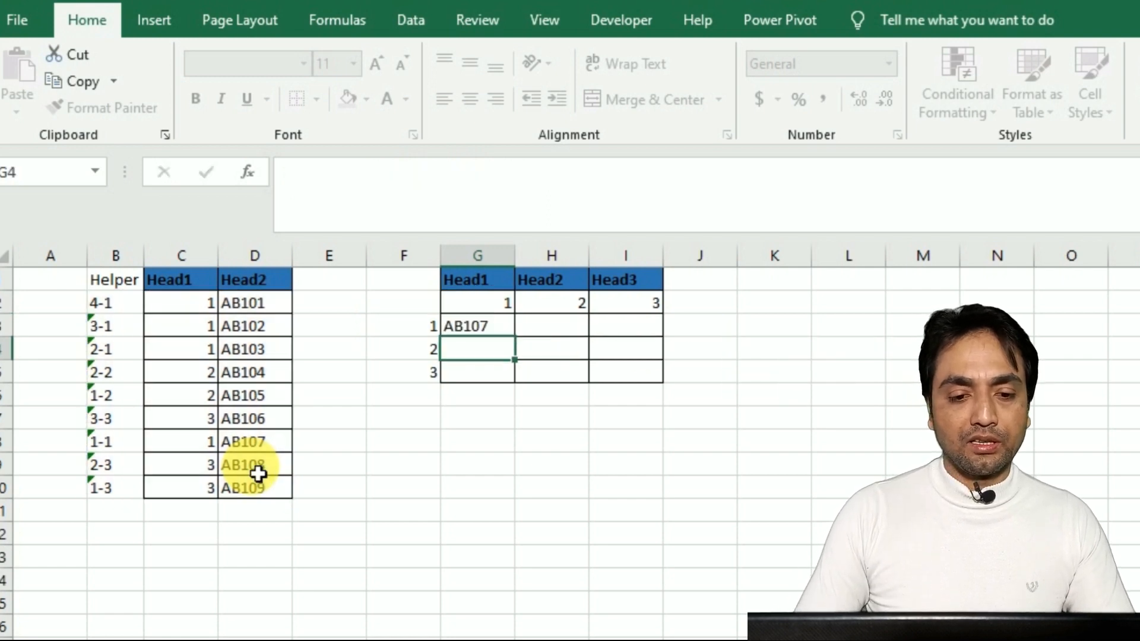
left_click(513, 333)
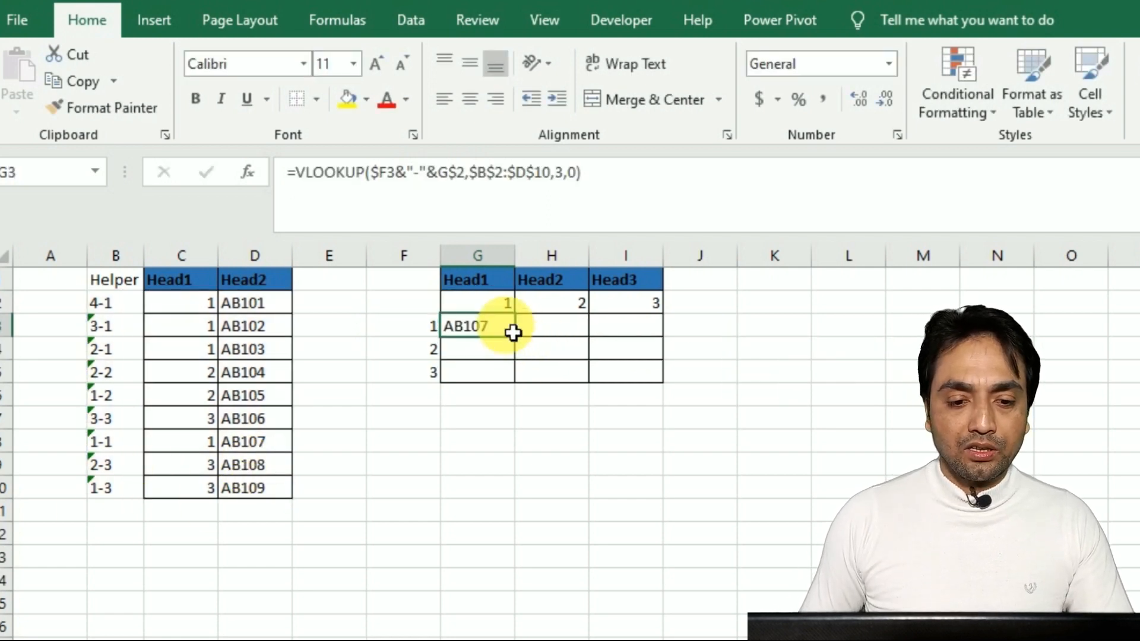
left_click_drag(520, 346, 669, 387)
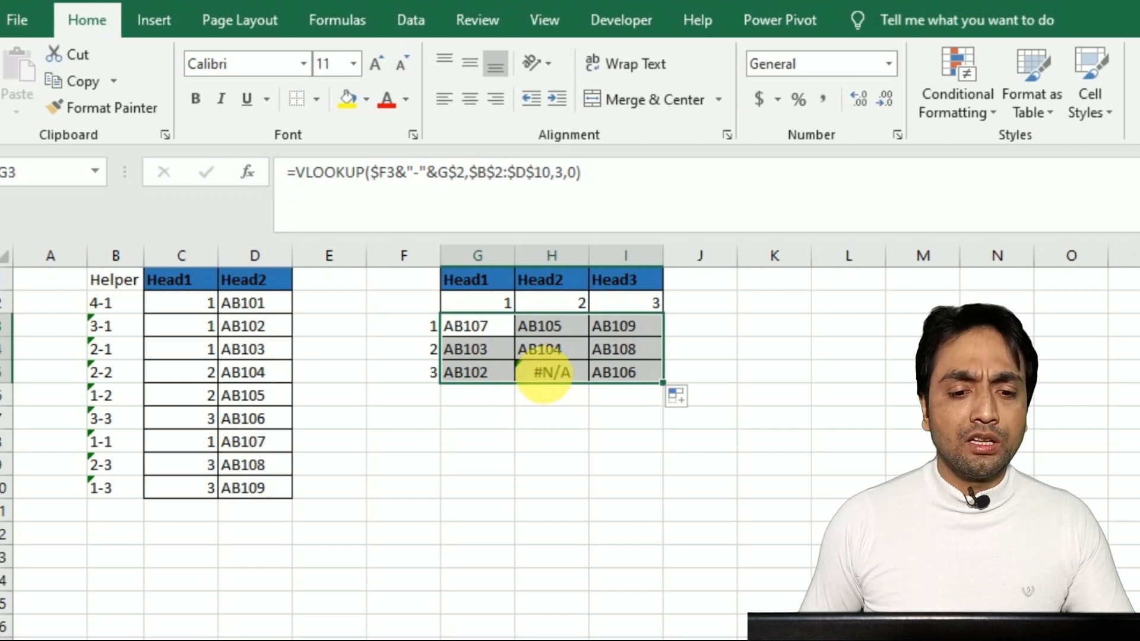
Wrap the VLOOKUP in G3 in IFERROR with an empty string "" as the error value
double_click(454, 327)
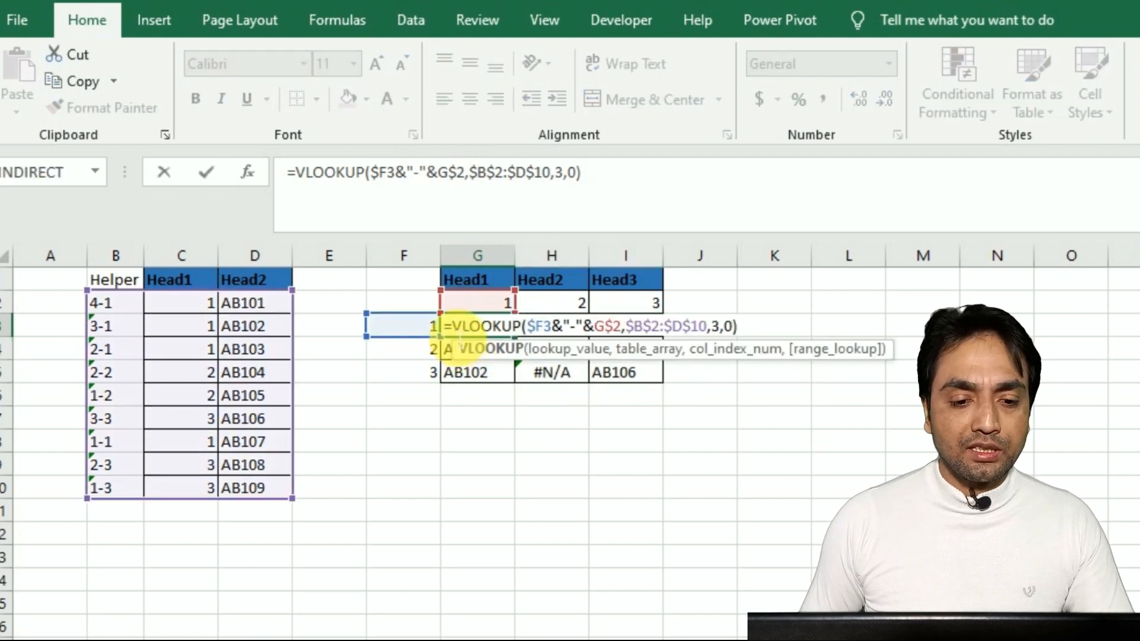
type("if")
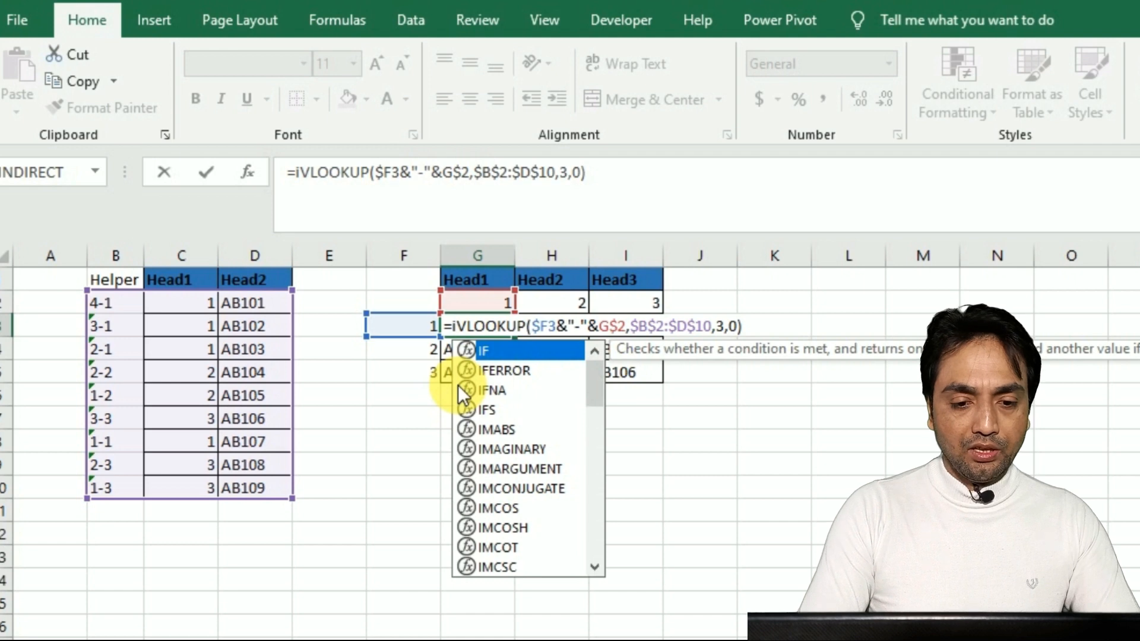
type("e")
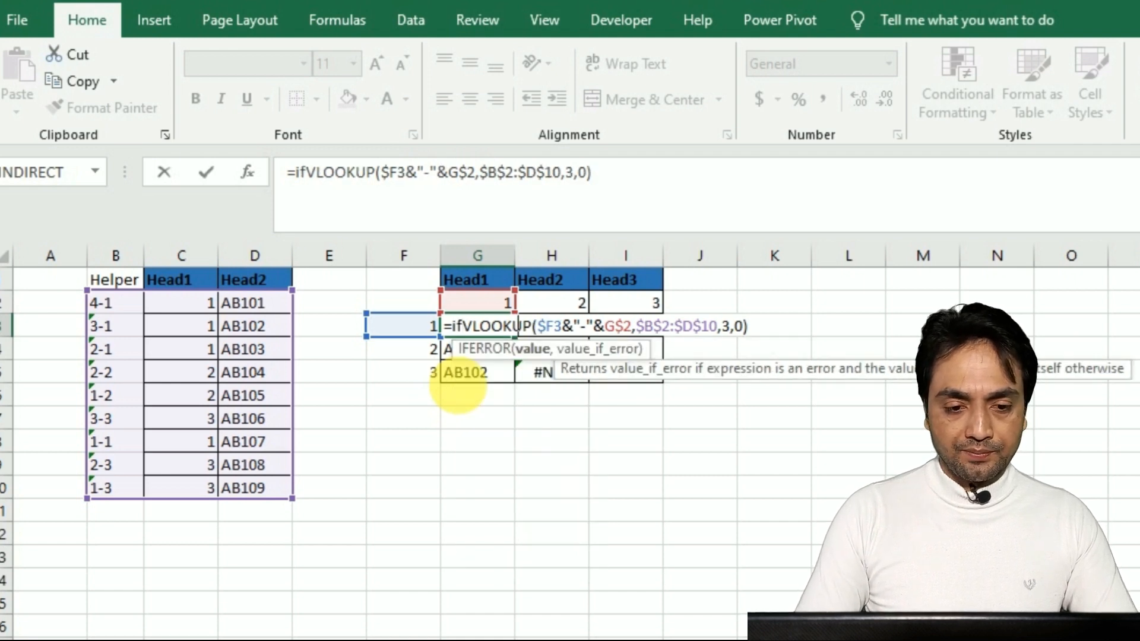
key("Tab")
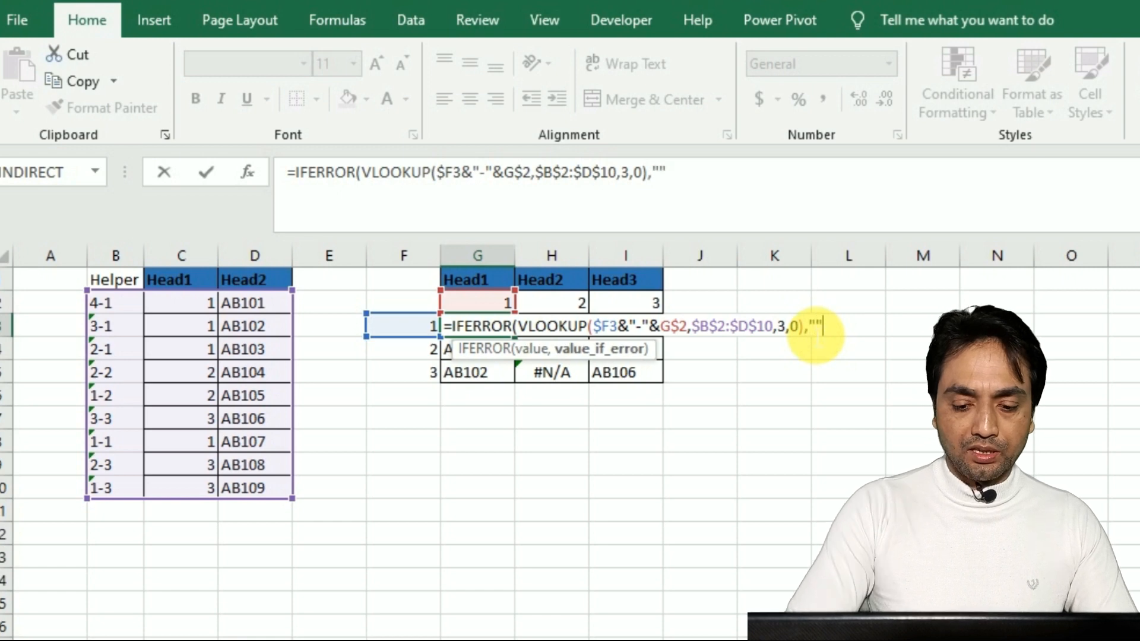
key("ctrl+Return")
Fill the IFERROR formula from G3 through the whole table range G3:I5
key("Down")
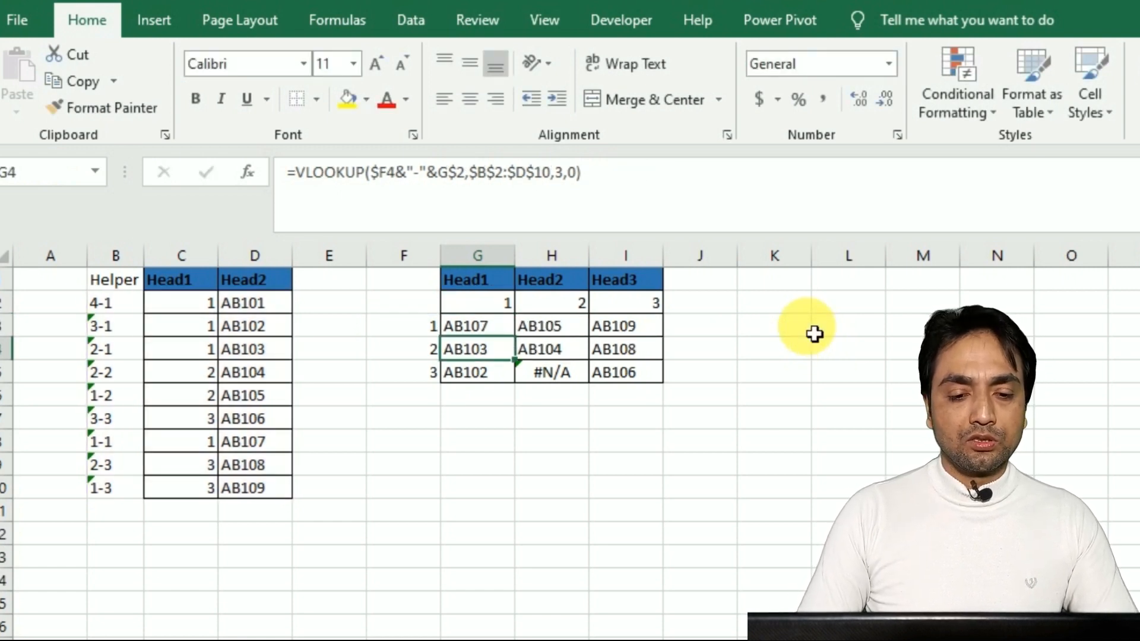
key("Up")
key("shift+Down")
key("shift+Down")
key("shift+Right")
key("shift+Right")
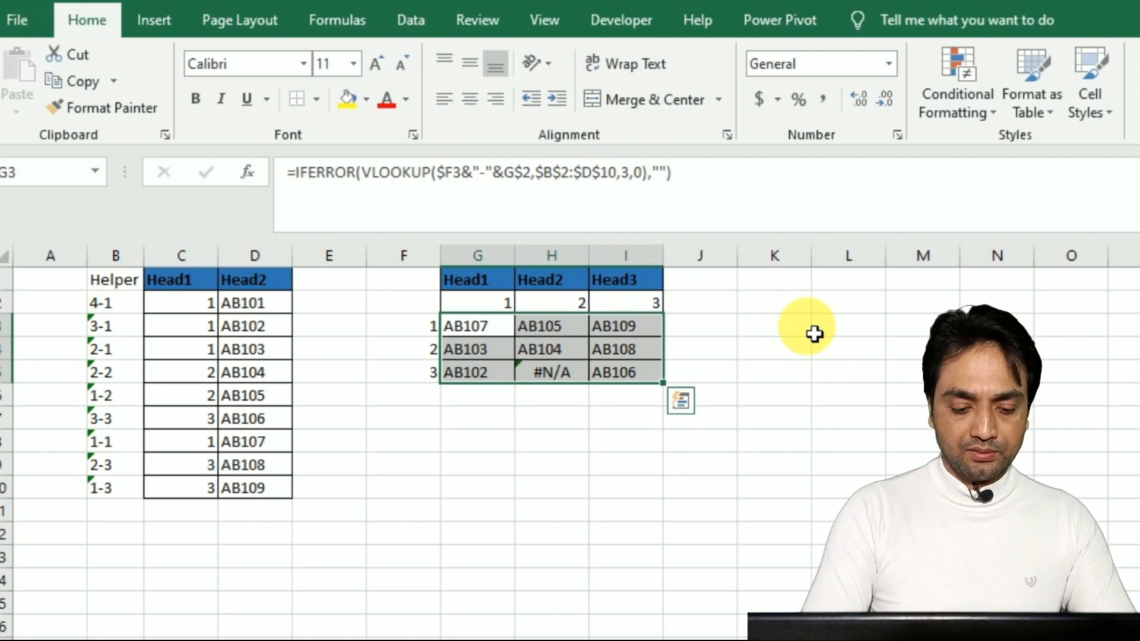
key("ctrl+r")
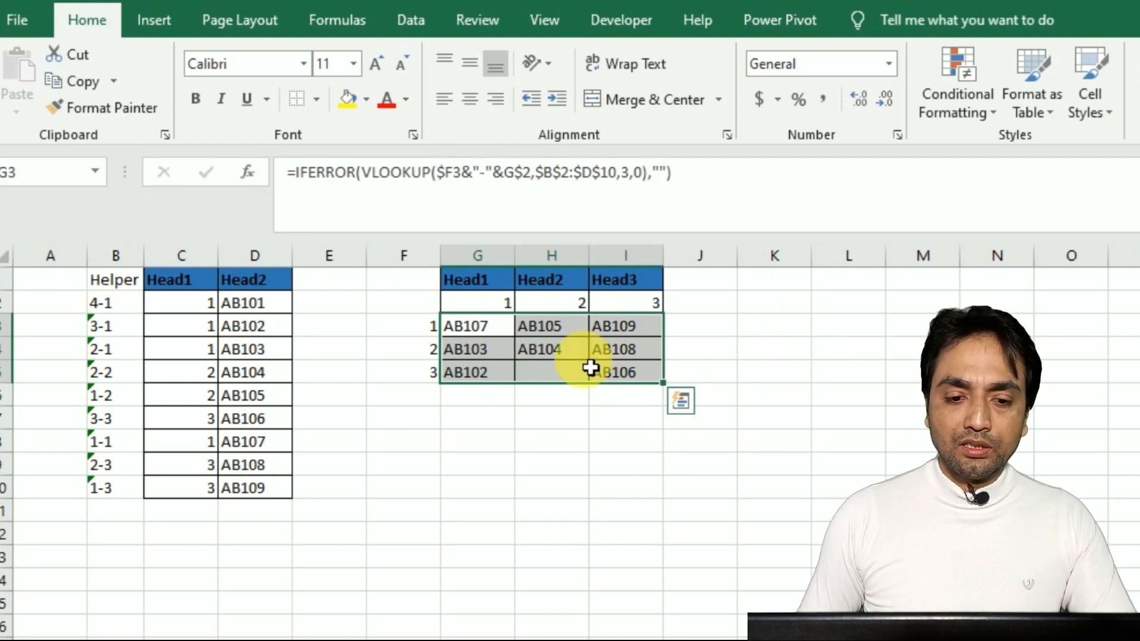
Clear the row numbers in F3:F5 that the VLOOKUP's lookup value refers to
double_click(498, 338)
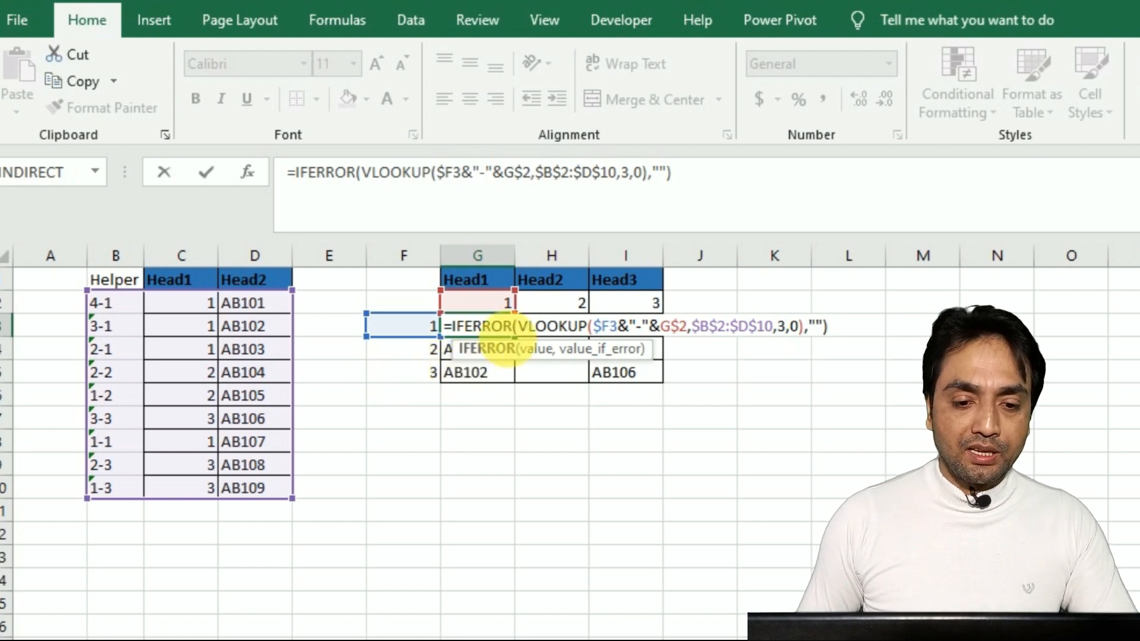
left_click(601, 326)
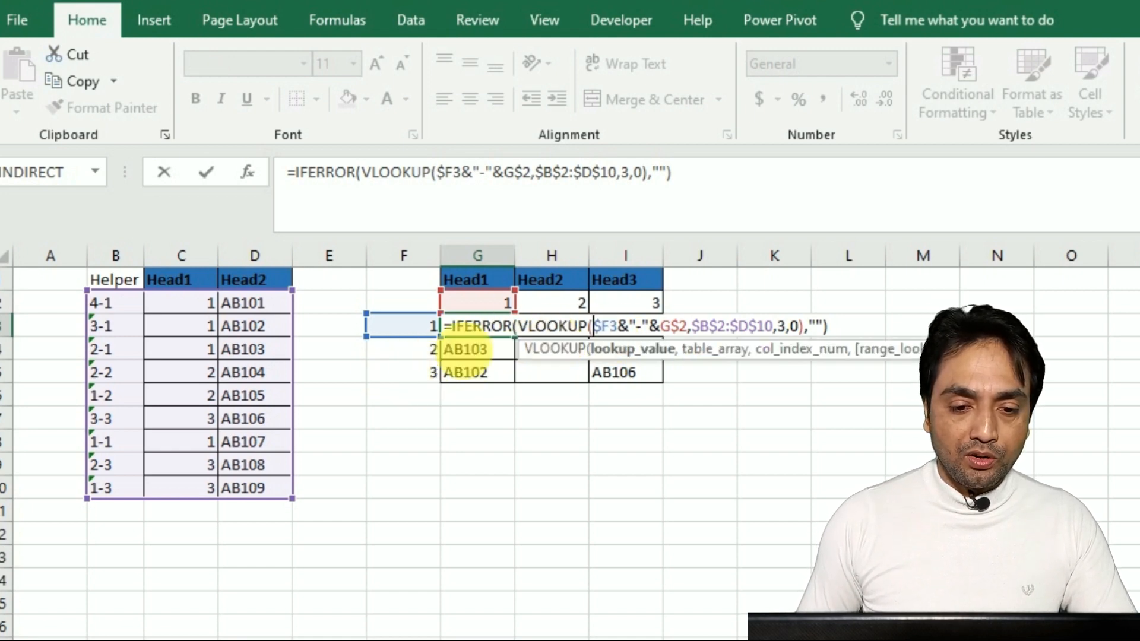
key("ctrl+Return")
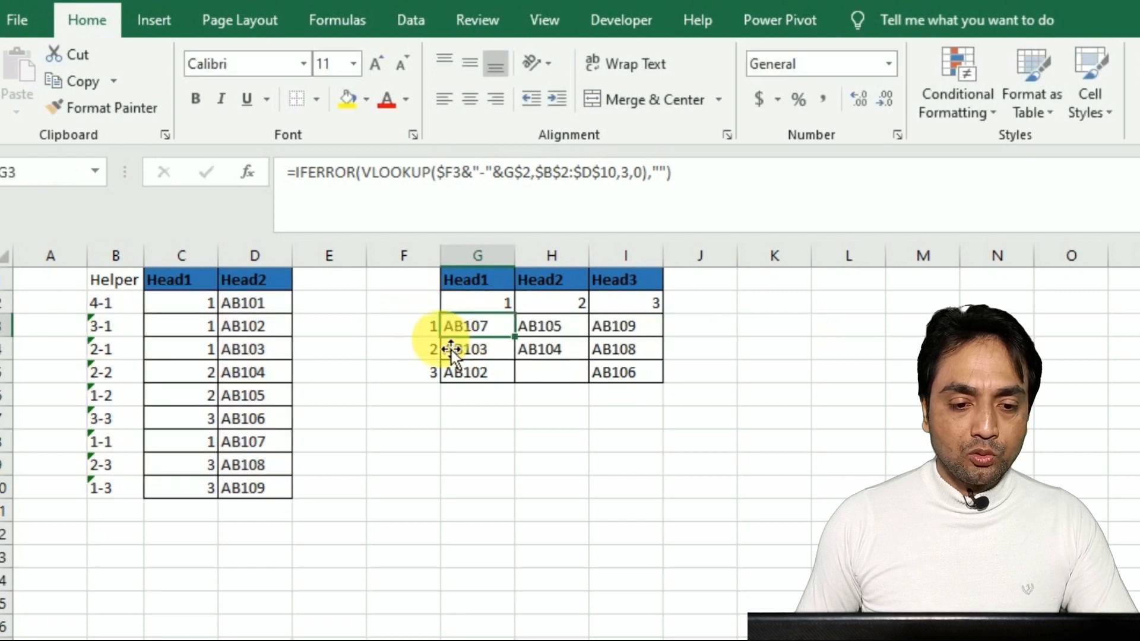
left_click_drag(430, 333, 432, 386)
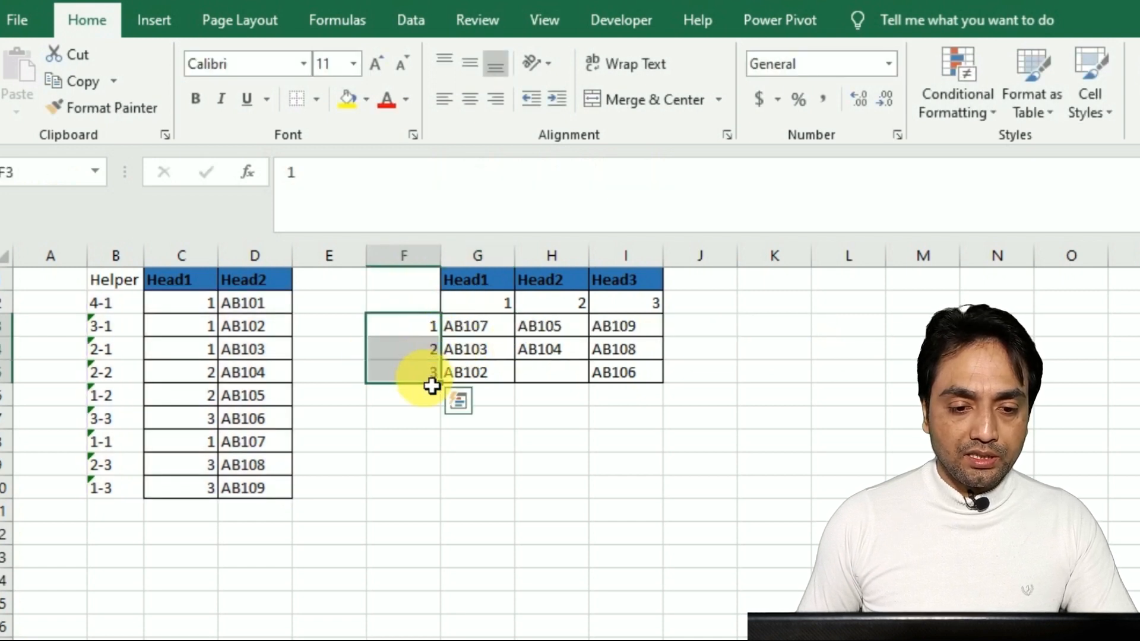
key("Delete")
Replace the $F3 reference in G3's VLOOKUP lookup value with ROW(A1)
double_click(472, 326)
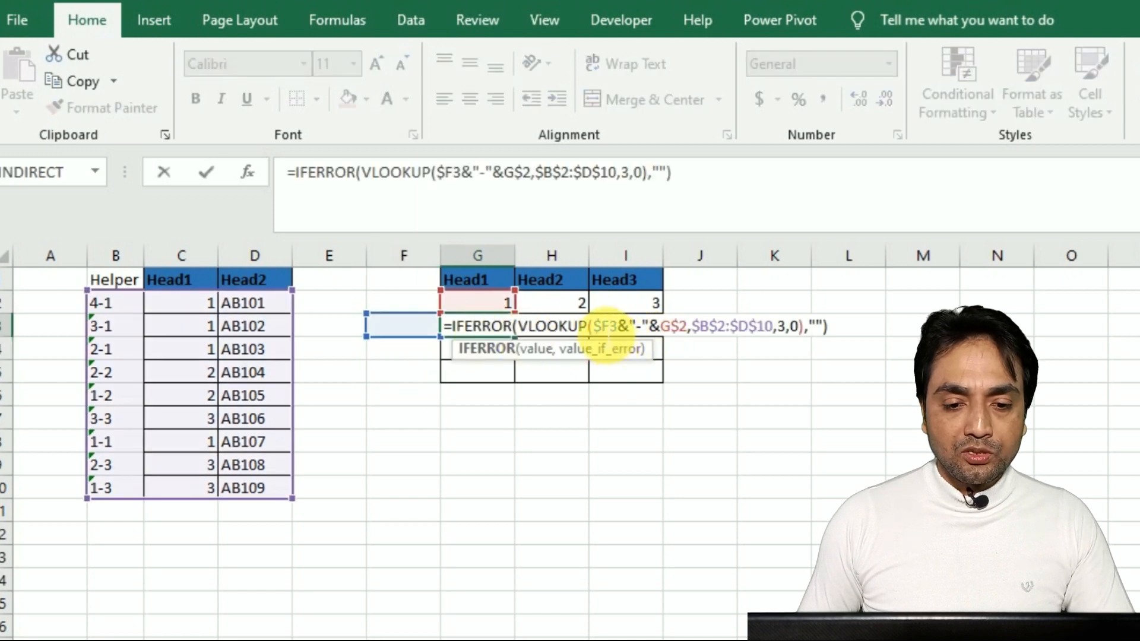
left_click(594, 326)
key("Delete")
key("Delete")
key("Delete")
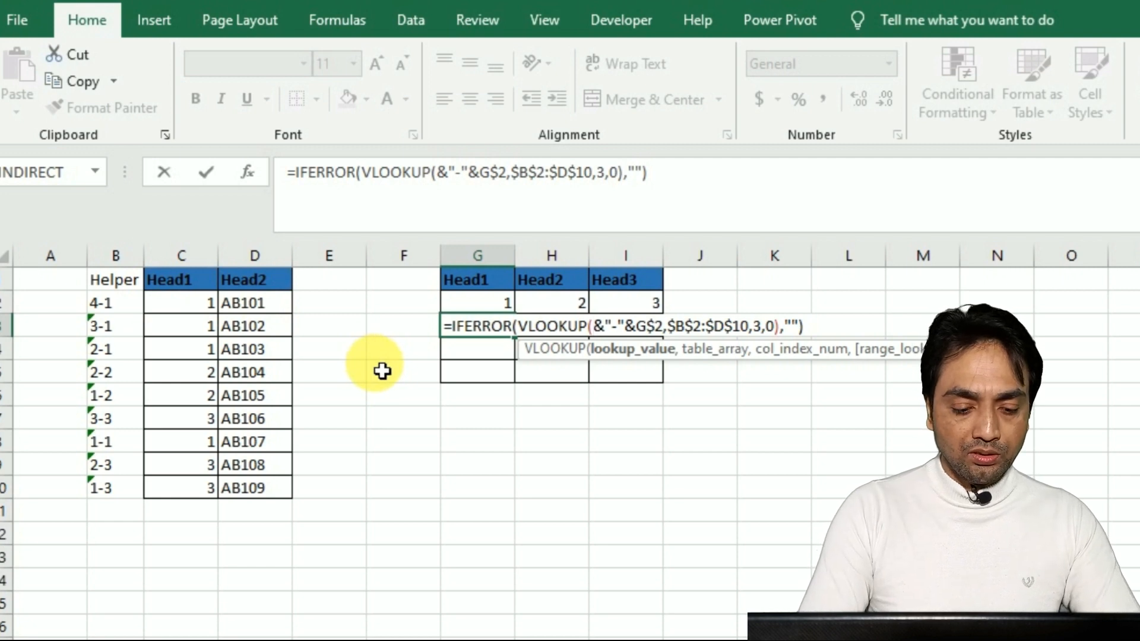
type("row")
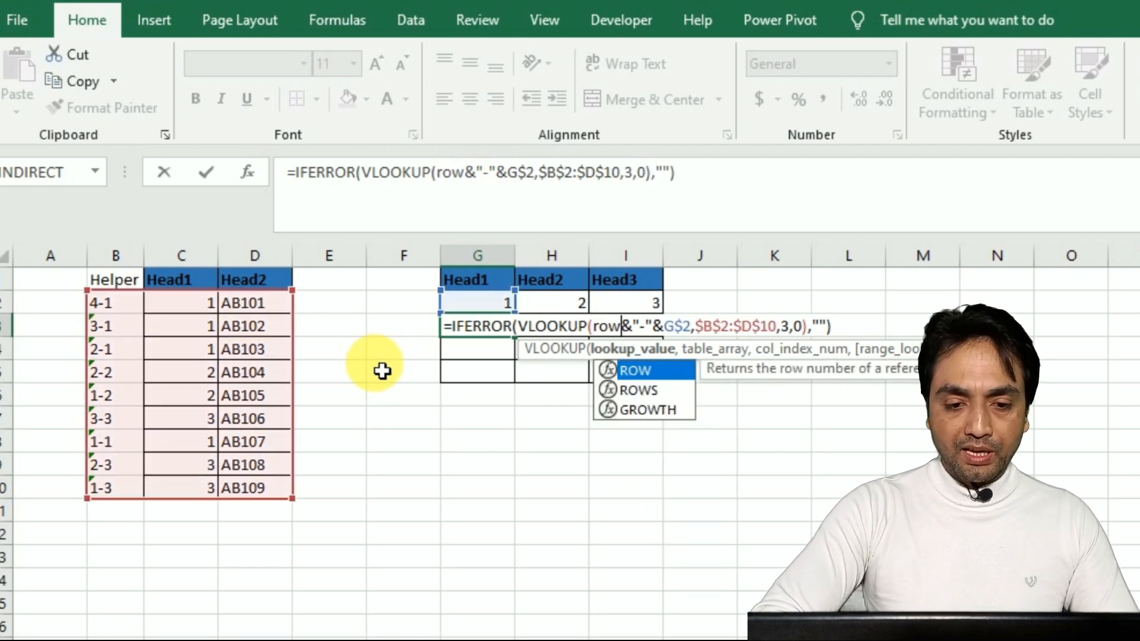
type("(")
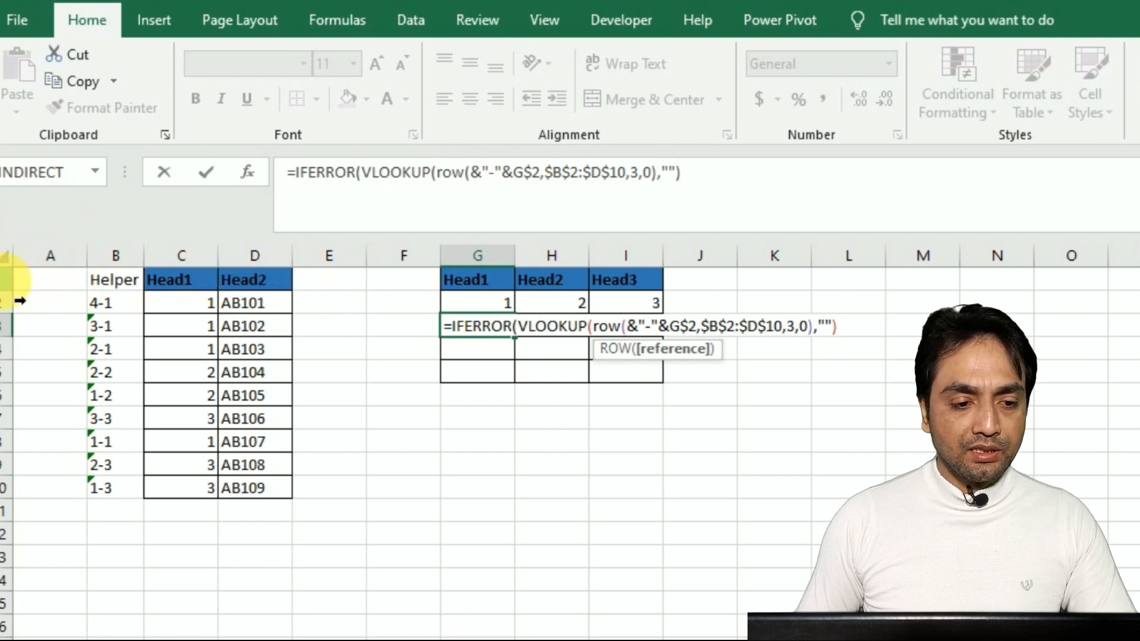
left_click(75, 283)
type(")")
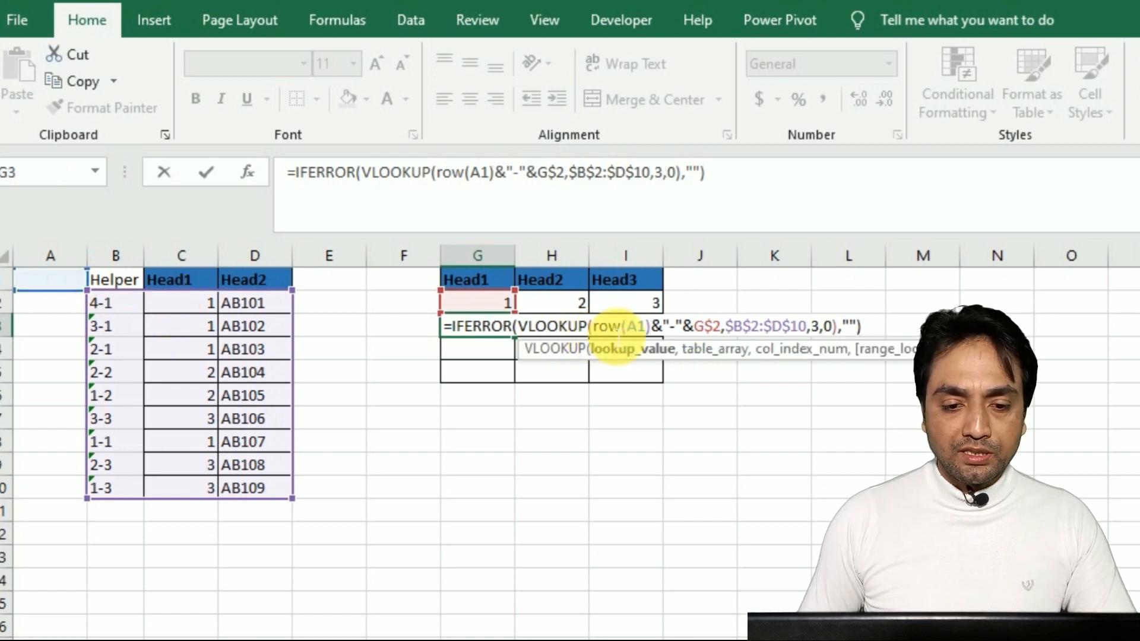
Evaluate the ROW(A1) part of G3's formula in place, and restore the original expression
left_click_drag(592, 327, 650, 327)
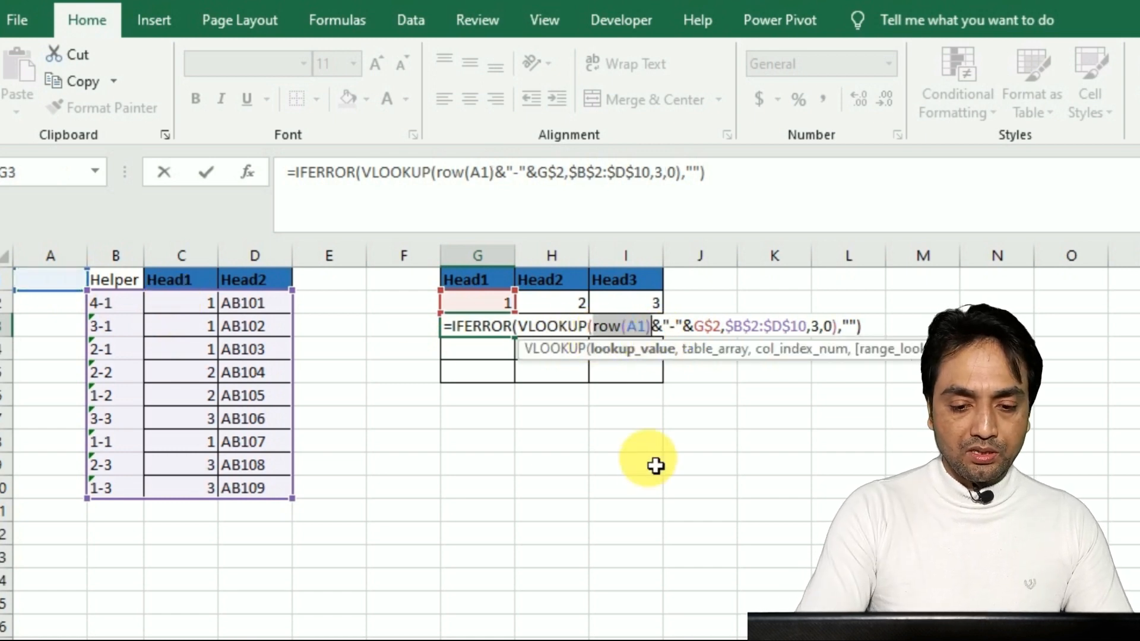
key("F9")
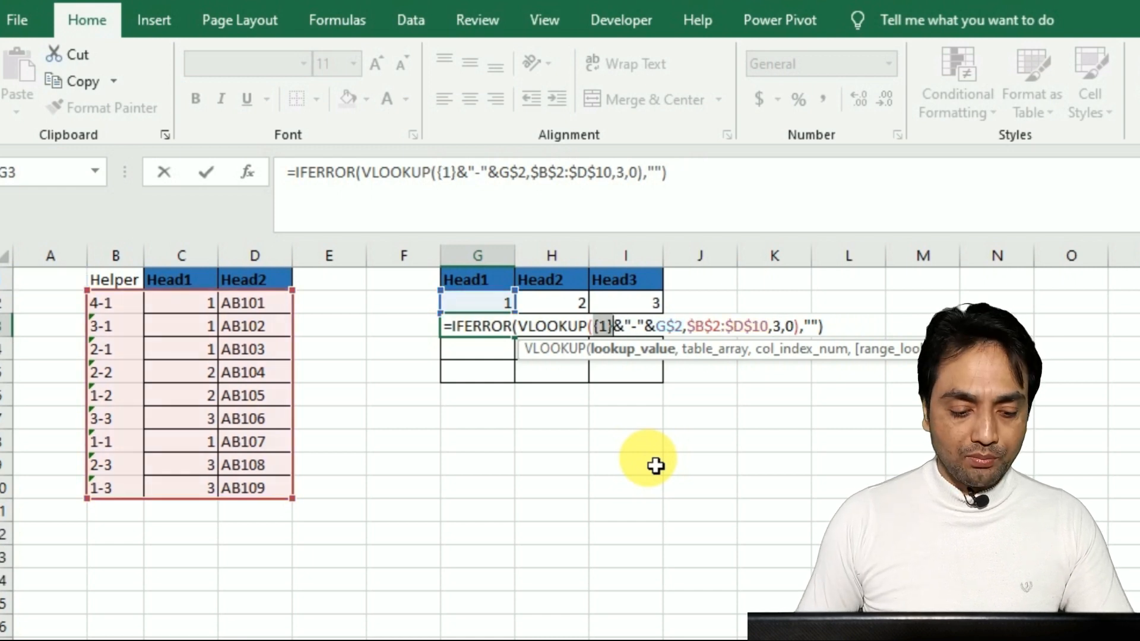
key("ctrl+z")
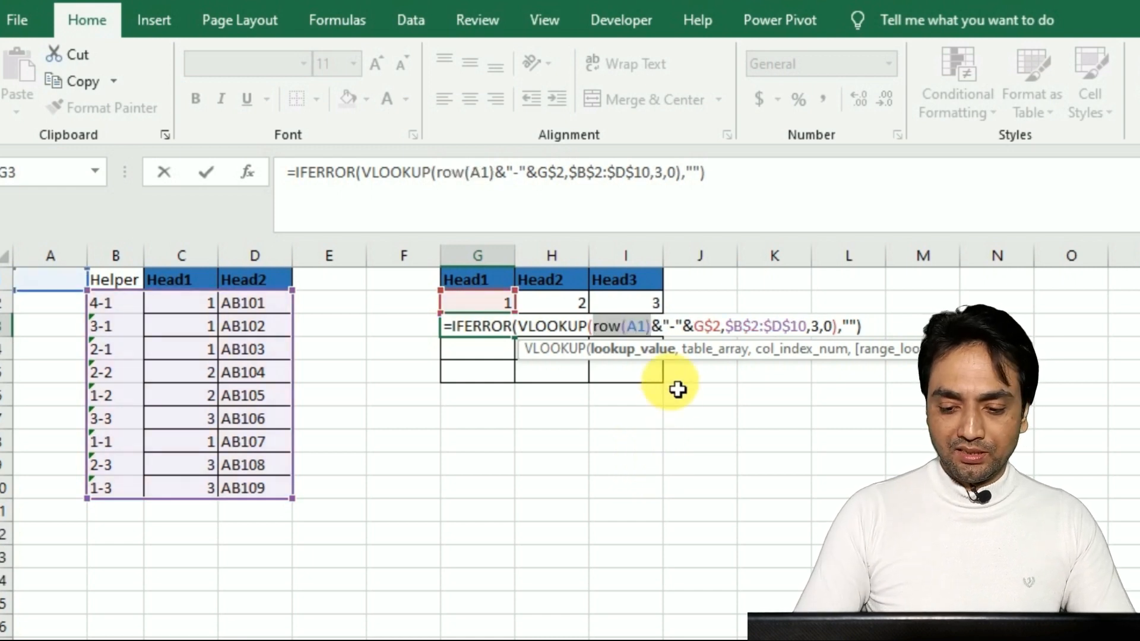
Confirm the ROW-based formula in G3 and fill it through the whole table range G3:I5
key("Return")
key("Up")
key("shift+Down")
key("shift+Down")
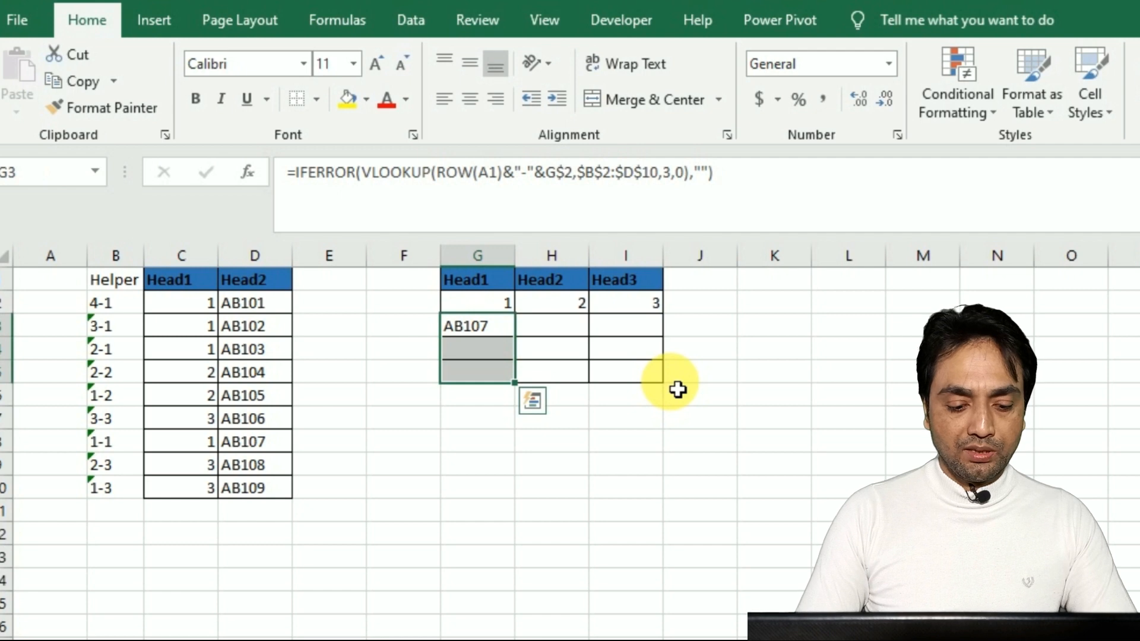
key("ctrl+d")
key("shift+Right")
key("shift+Right")
key("ctrl+r")
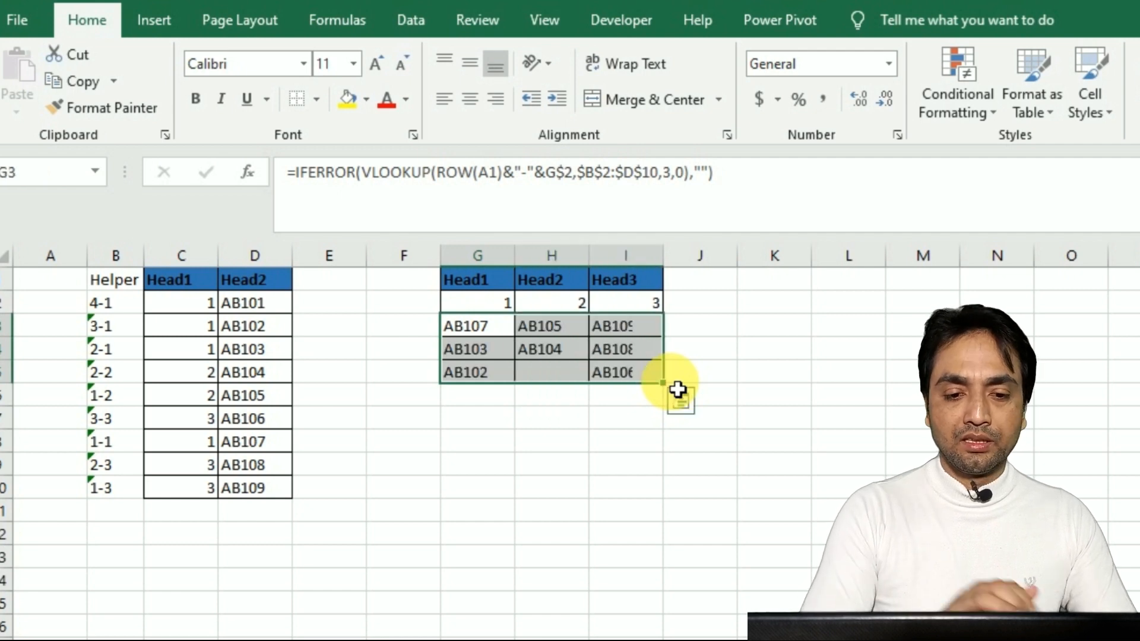
Inspect the filled formulas in G3 and G4, evaluating the ROW(A2) part of G4 without keeping the change
left_click(475, 330)
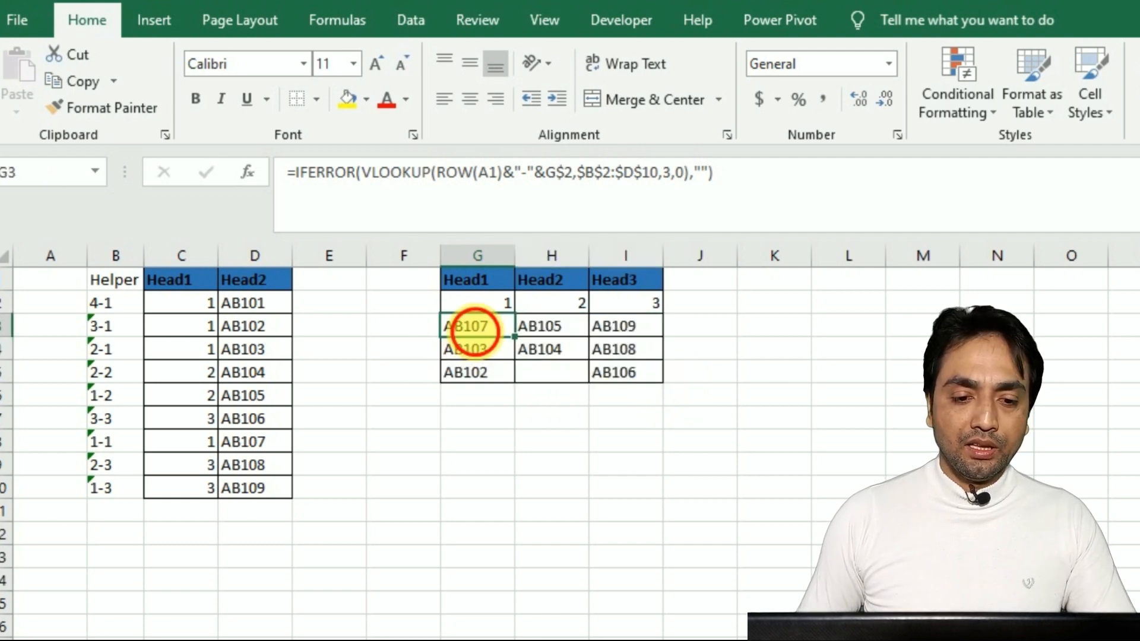
double_click(475, 328)
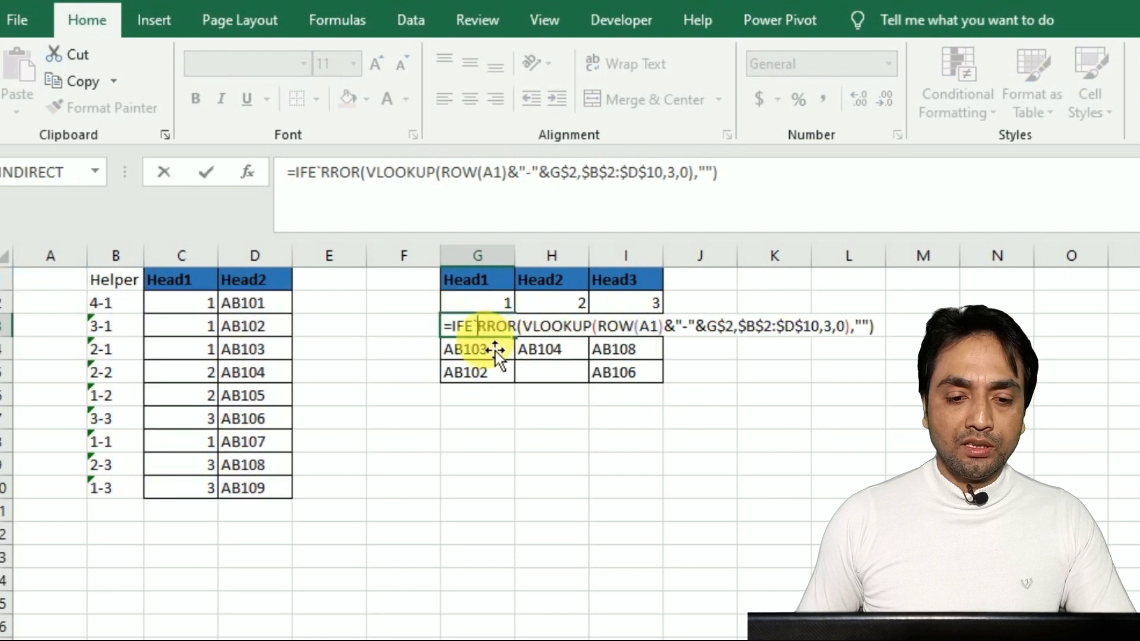
key("Escape")
double_click(493, 350)
left_click_drag(592, 350, 668, 367)
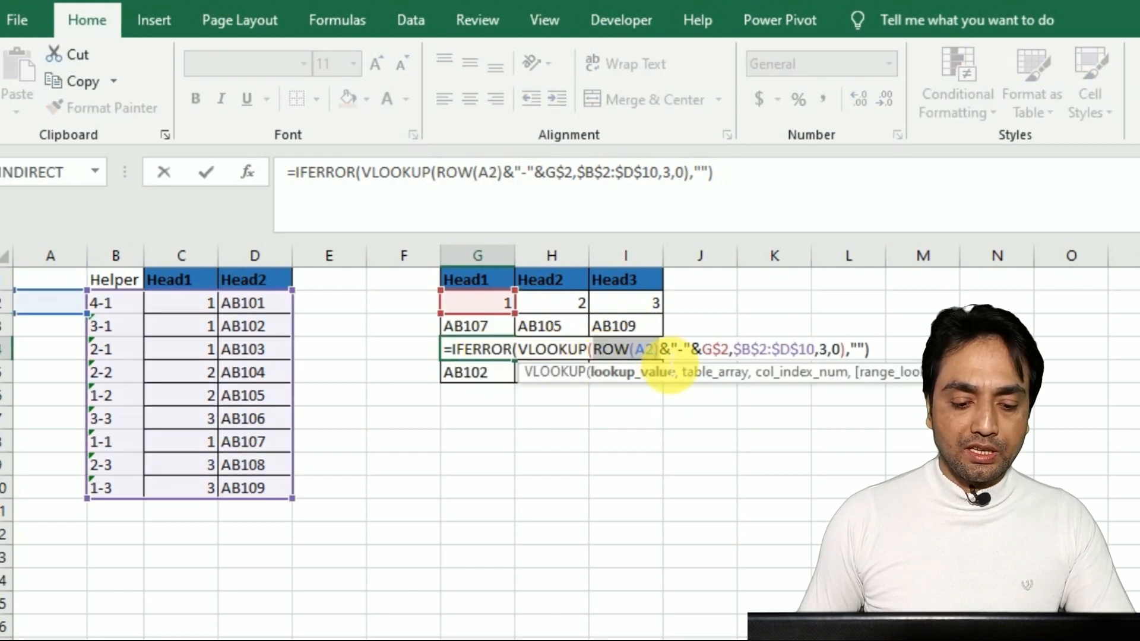
key("F9")
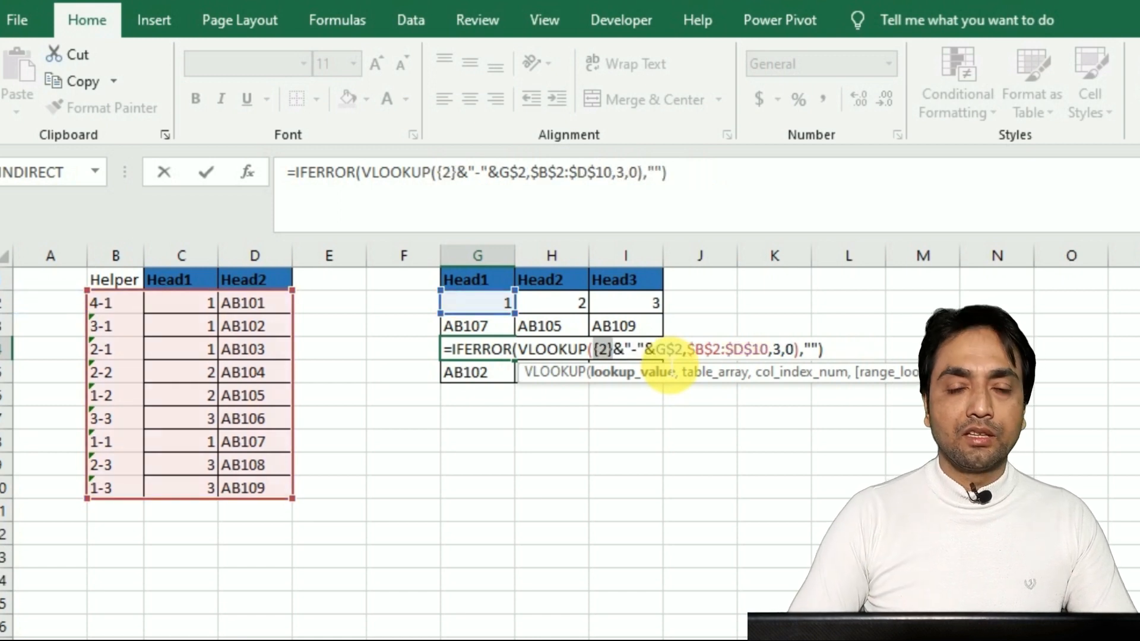
key("Escape")
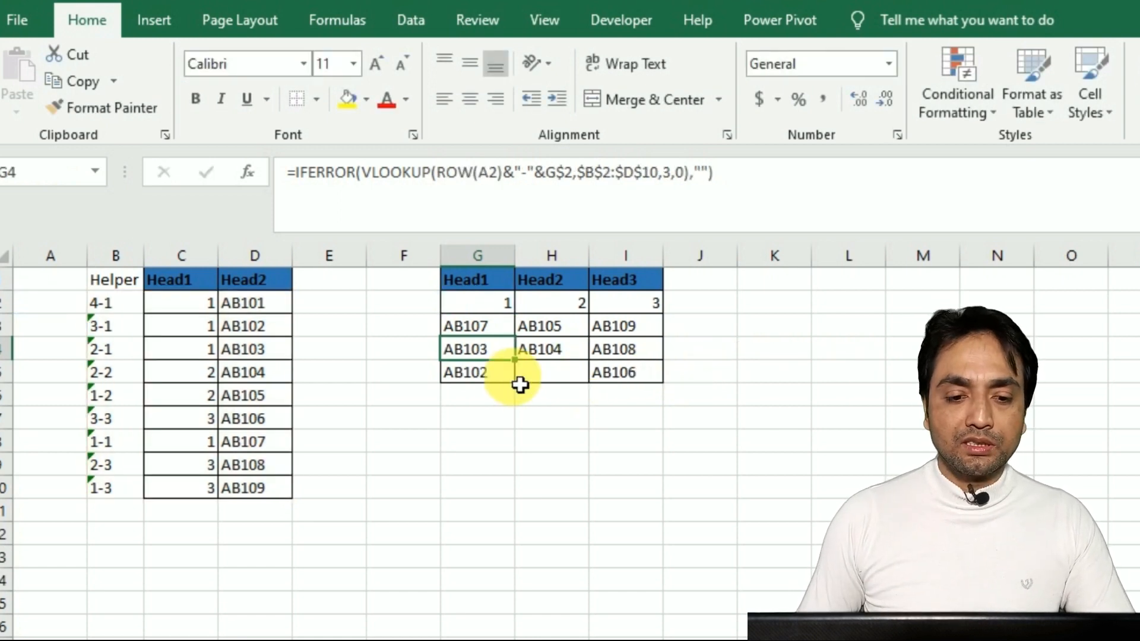
double_click(474, 326)
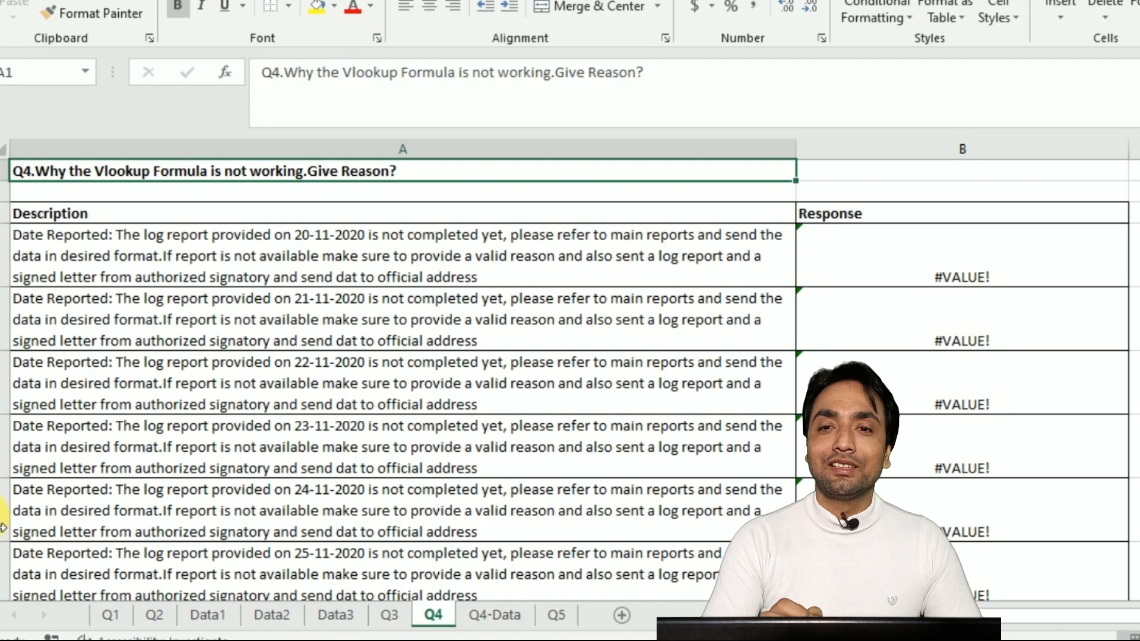
Examine the VLOOKUP formula in the first Response cell, B4, of the Q4 sheet without changing it
left_click(968, 276)
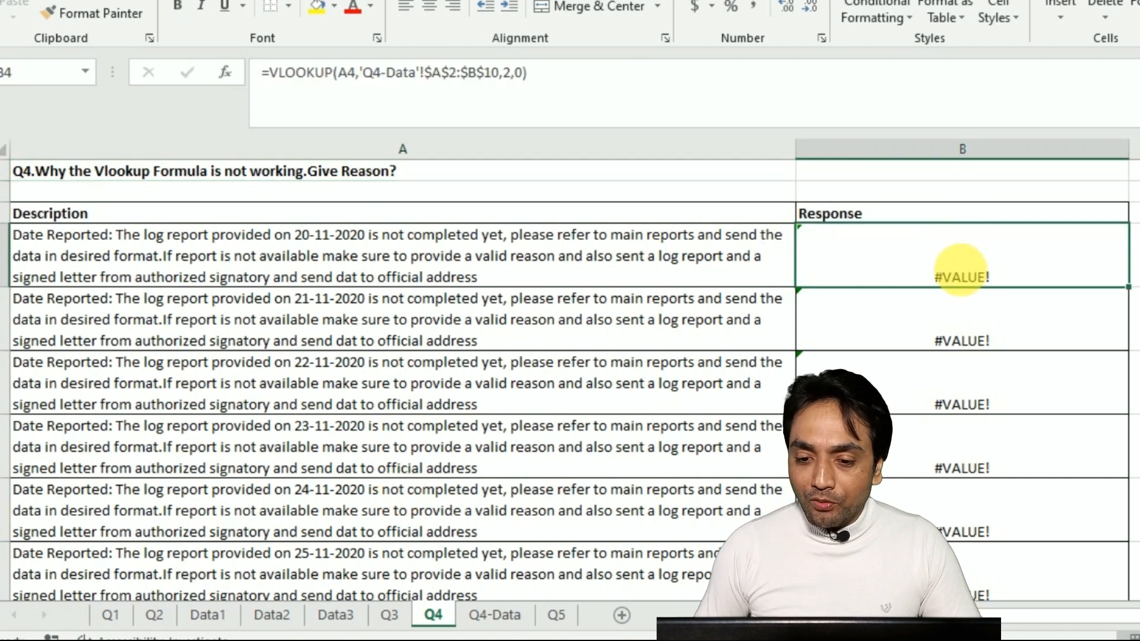
double_click(967, 276)
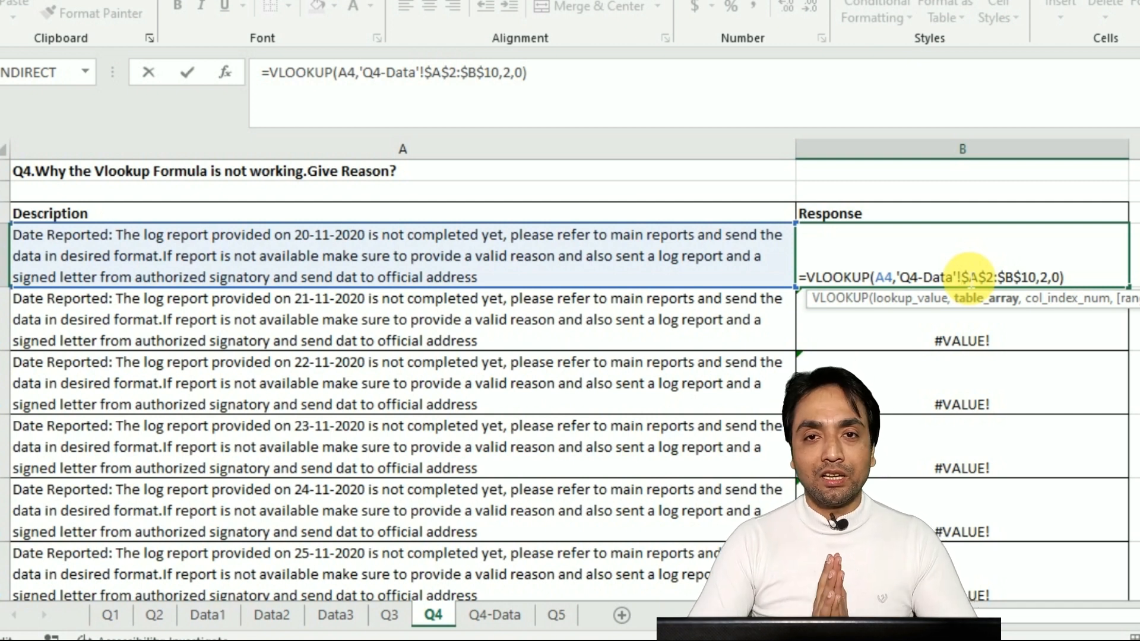
key("Escape")
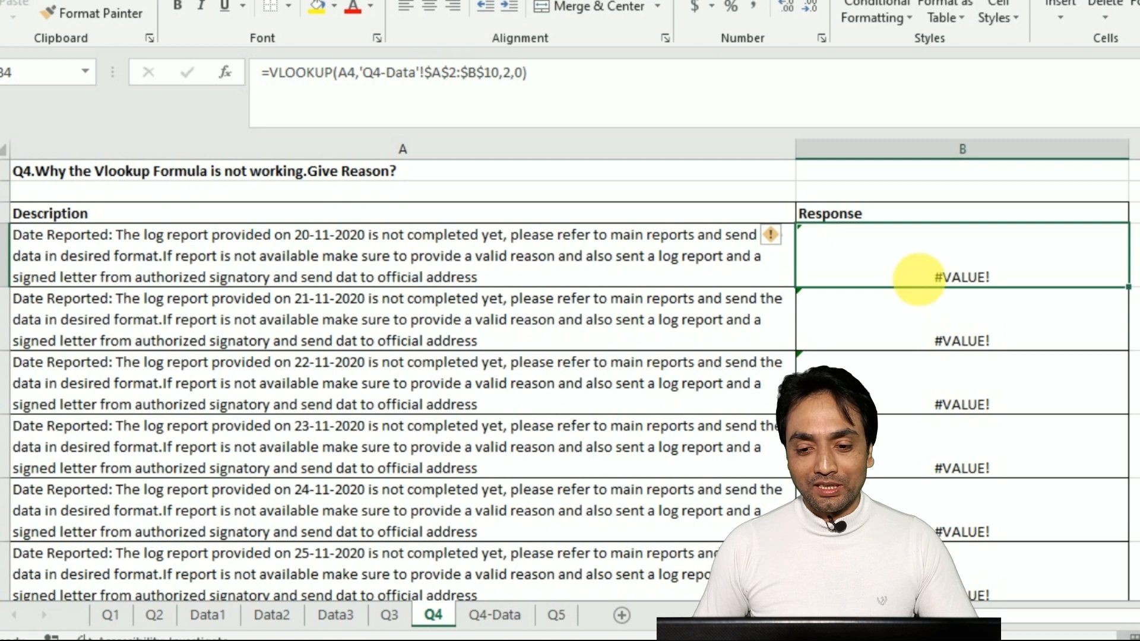
double_click(920, 270)
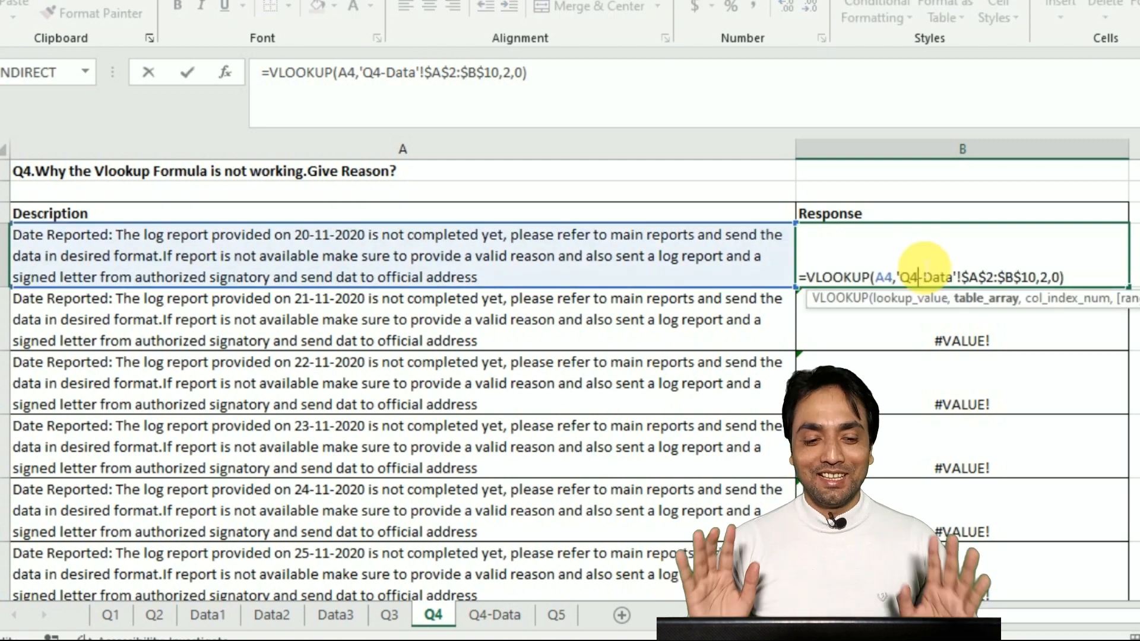
key("Escape")
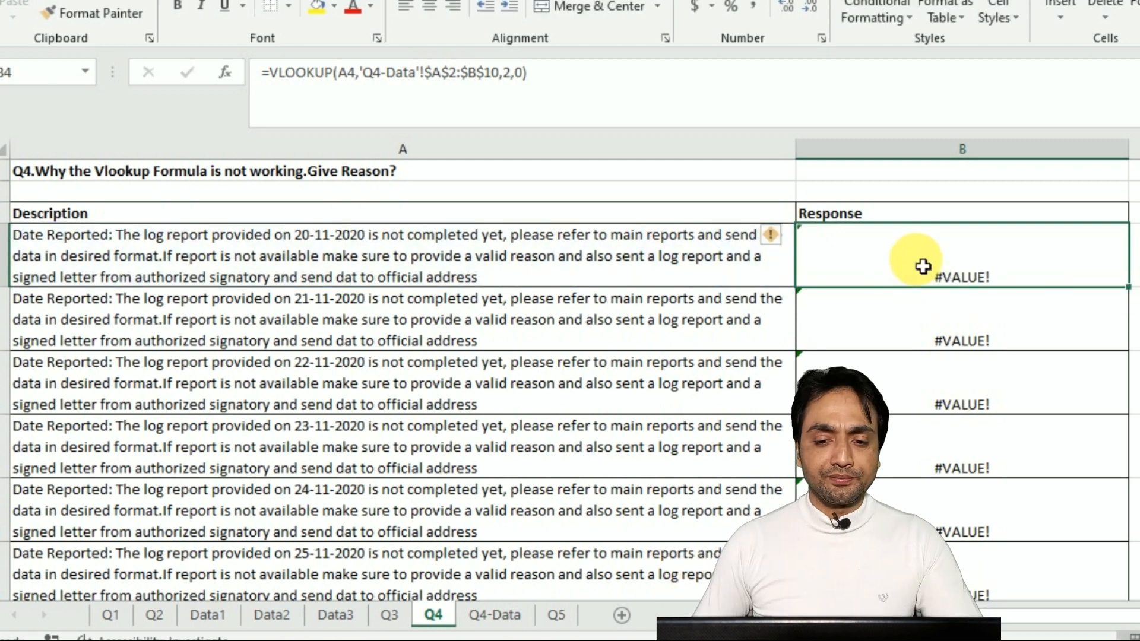
scroll(155, 288, "down", 3)
scroll(157, 291, "up", 3)
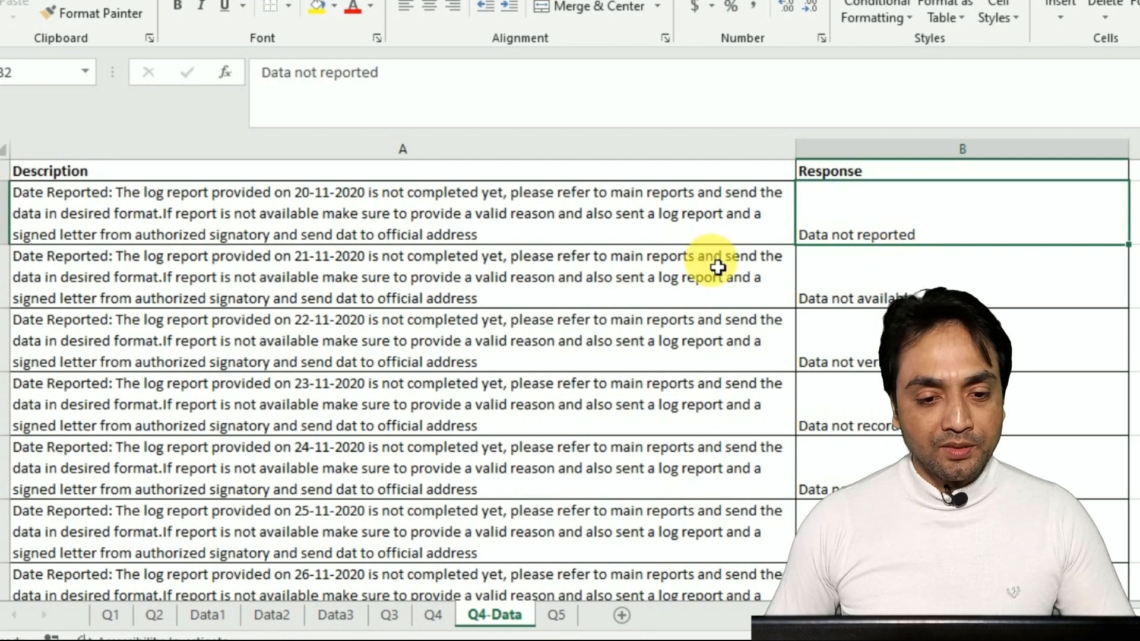
Compare the Q4 descriptions with the Q4-Data lookup table and check the arguments of B4's VLOOKUP against it
left_click(433, 615)
left_click(380, 286)
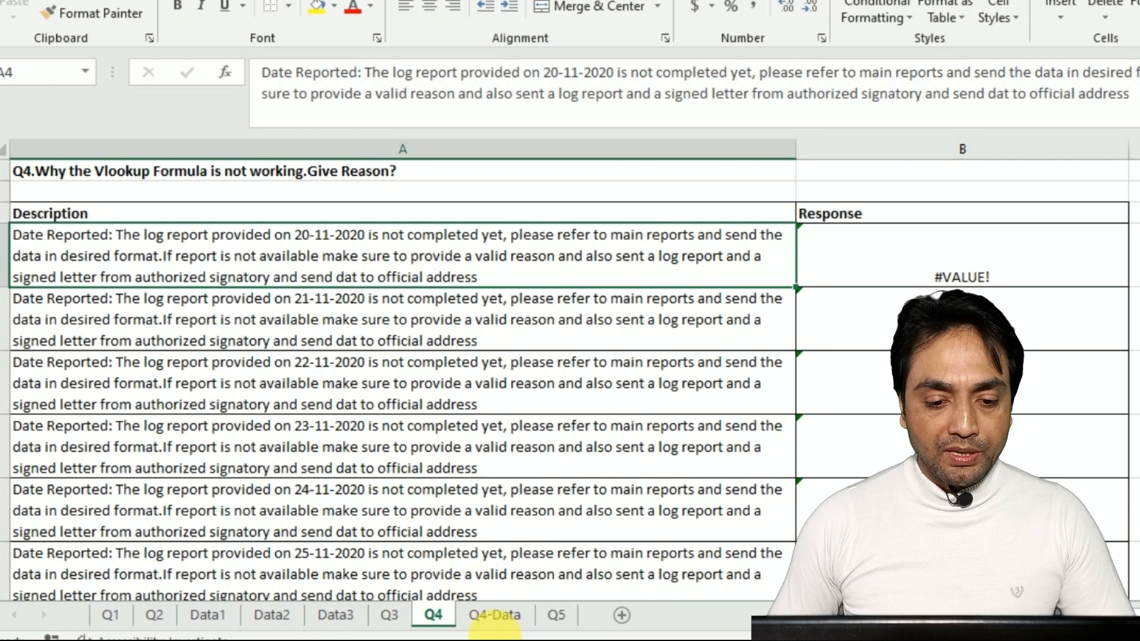
left_click(497, 616)
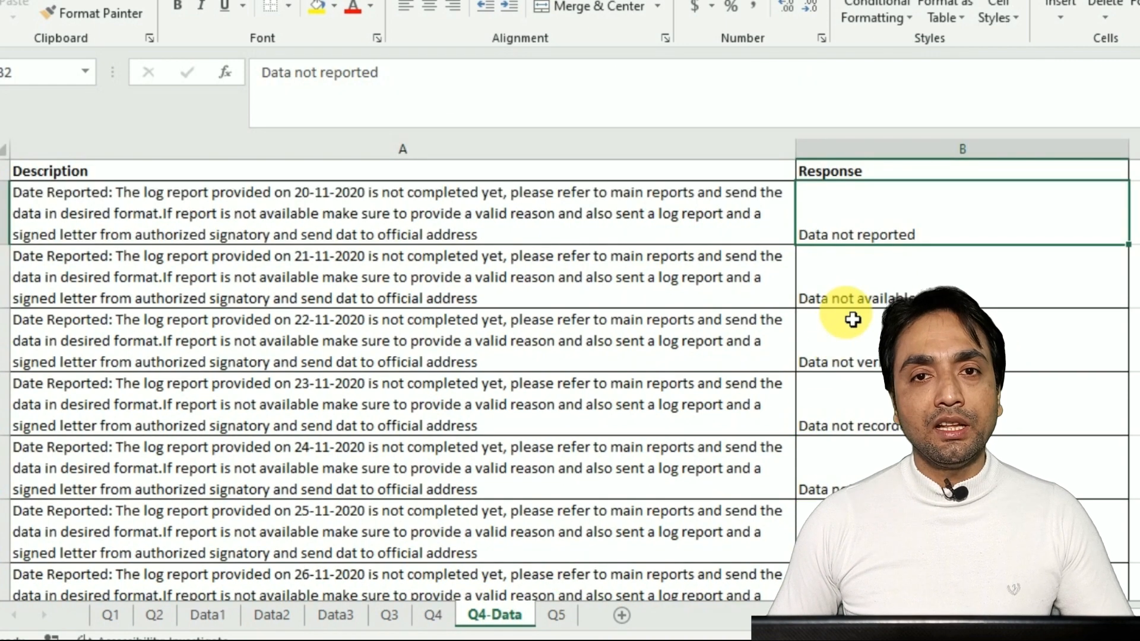
left_click(436, 615)
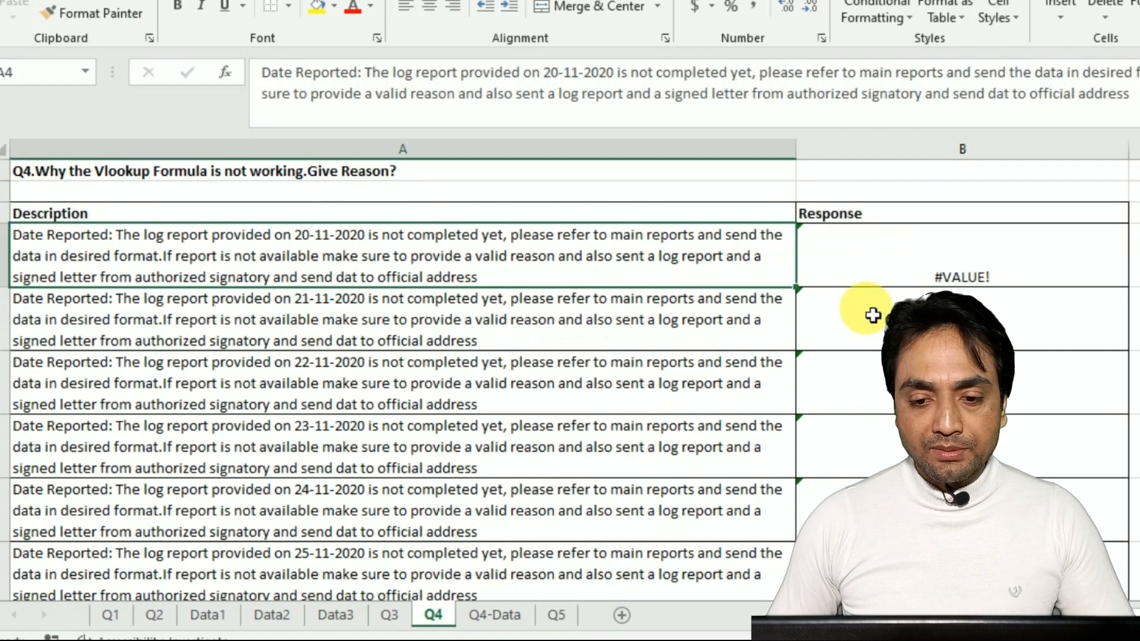
double_click(903, 262)
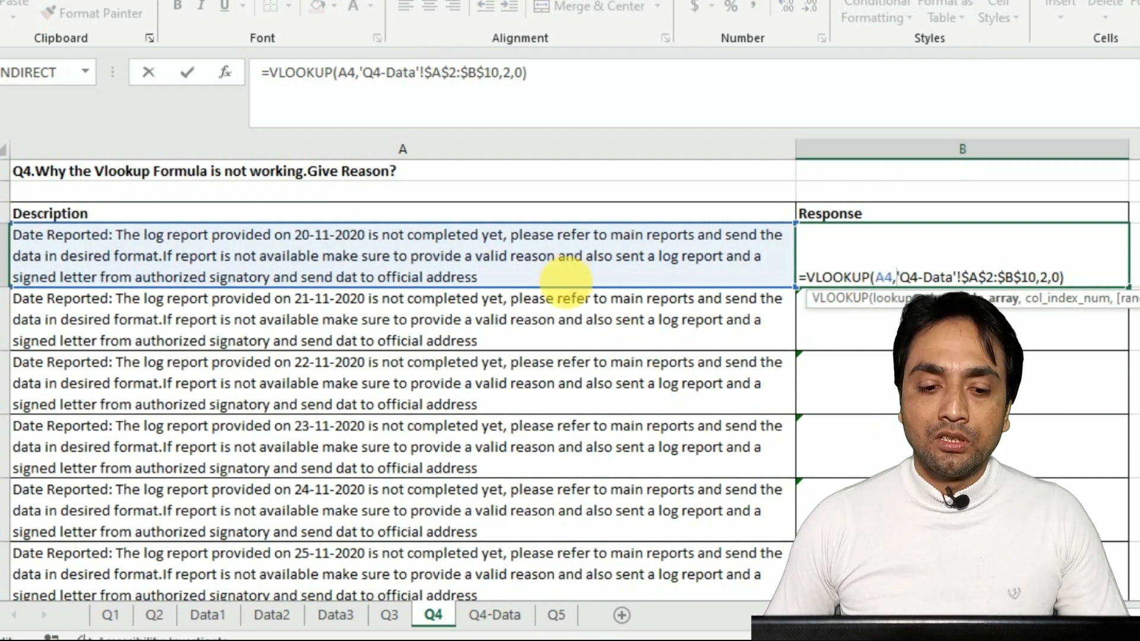
type("``")
key("Escape")
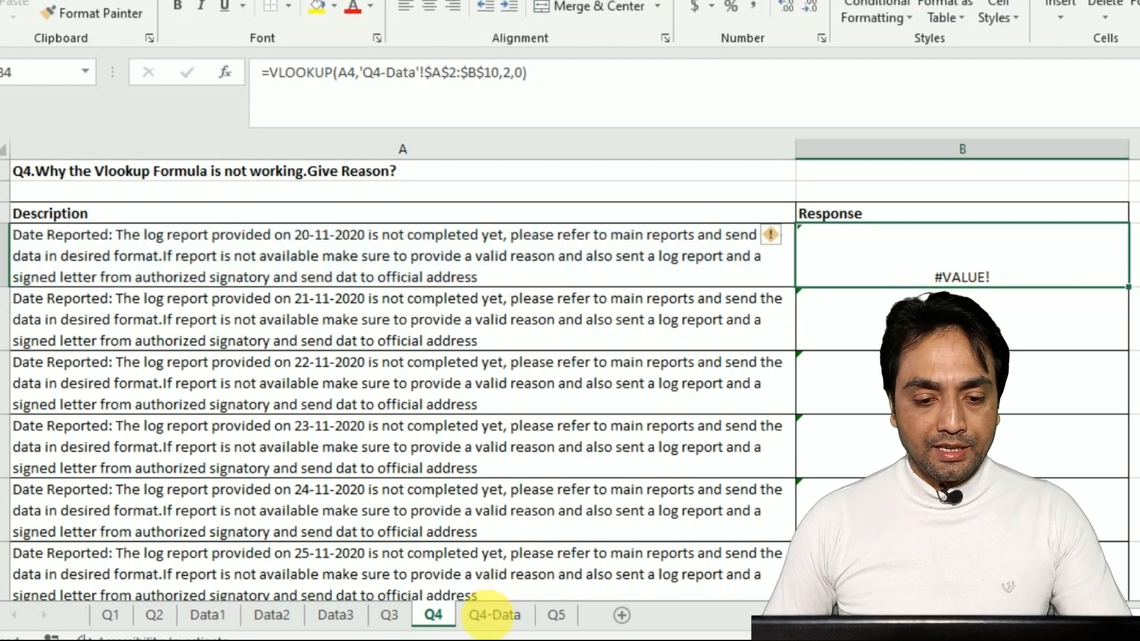
left_click(491, 615)
left_click(433, 615)
double_click(961, 284)
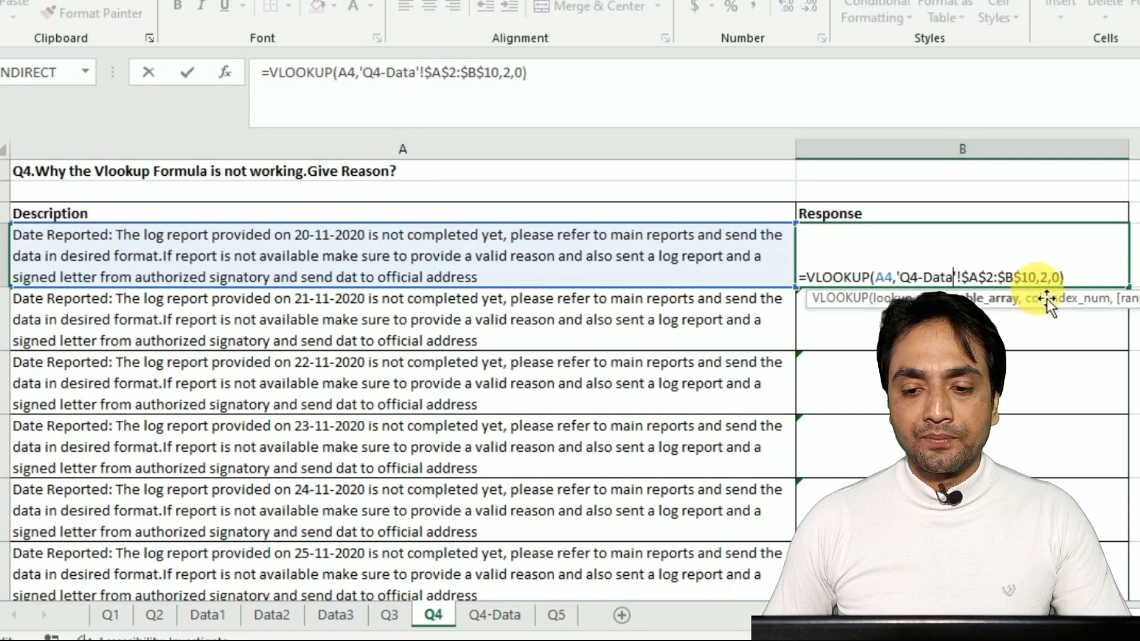
key("Escape")
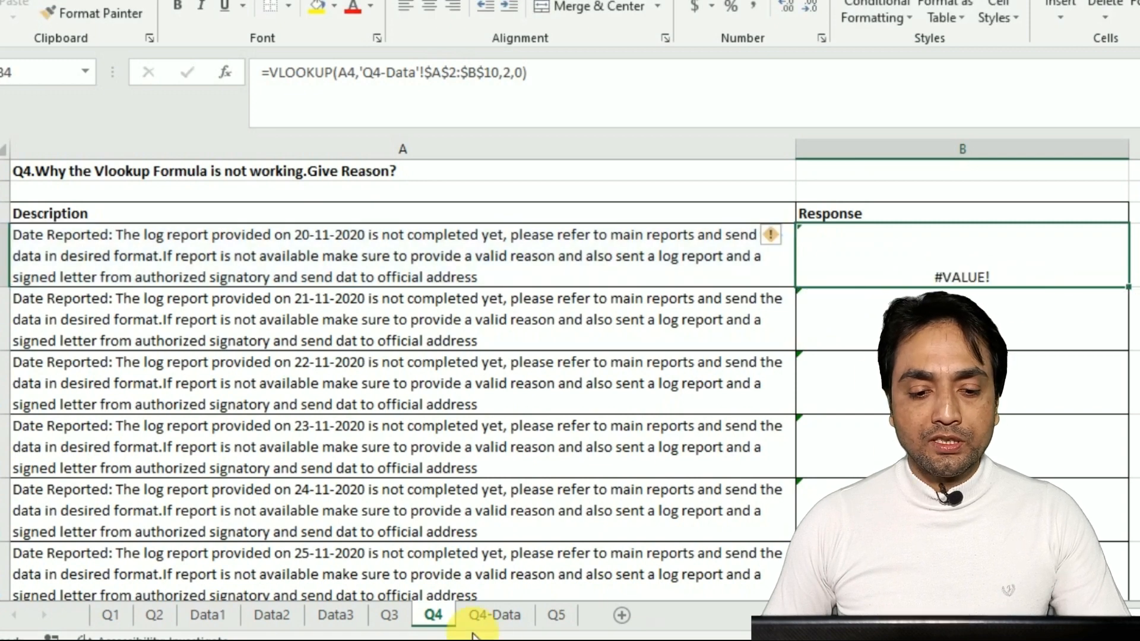
left_click(515, 618)
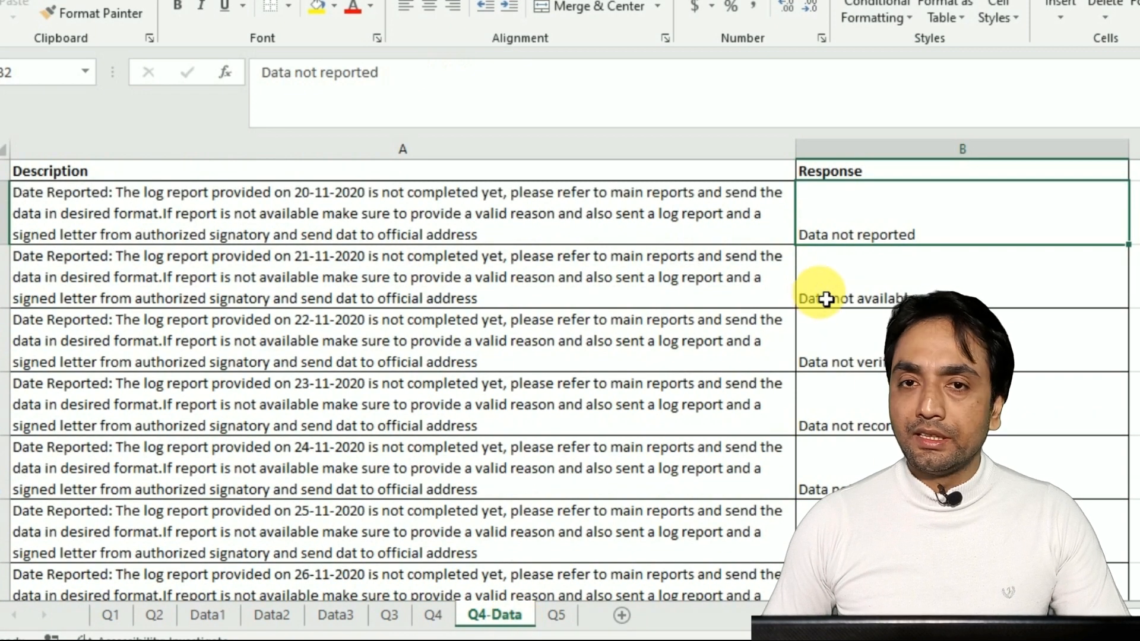
left_click(442, 615)
left_click(527, 469)
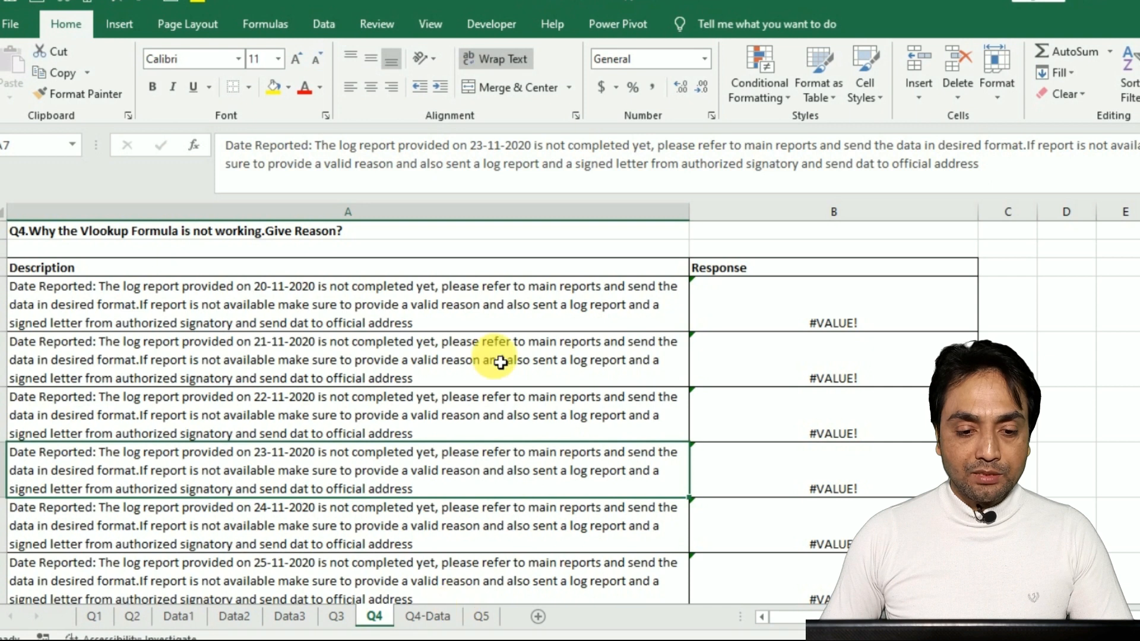
Calculate the character count of the first Q4 description by entering =LEN(A4) in C4
left_click(450, 313)
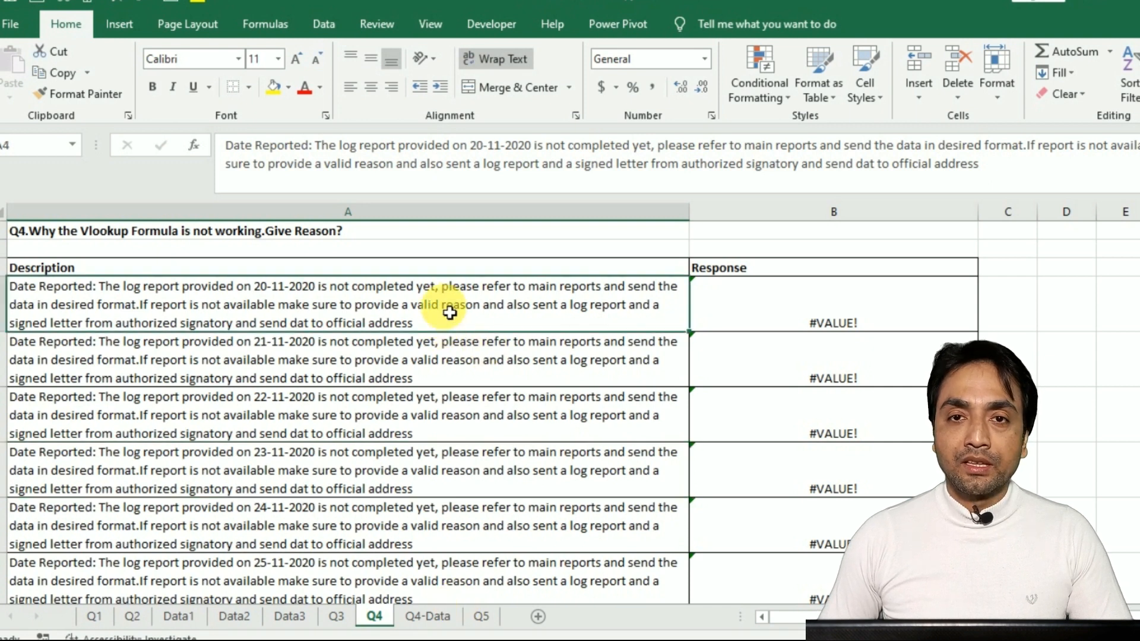
left_click(1021, 318)
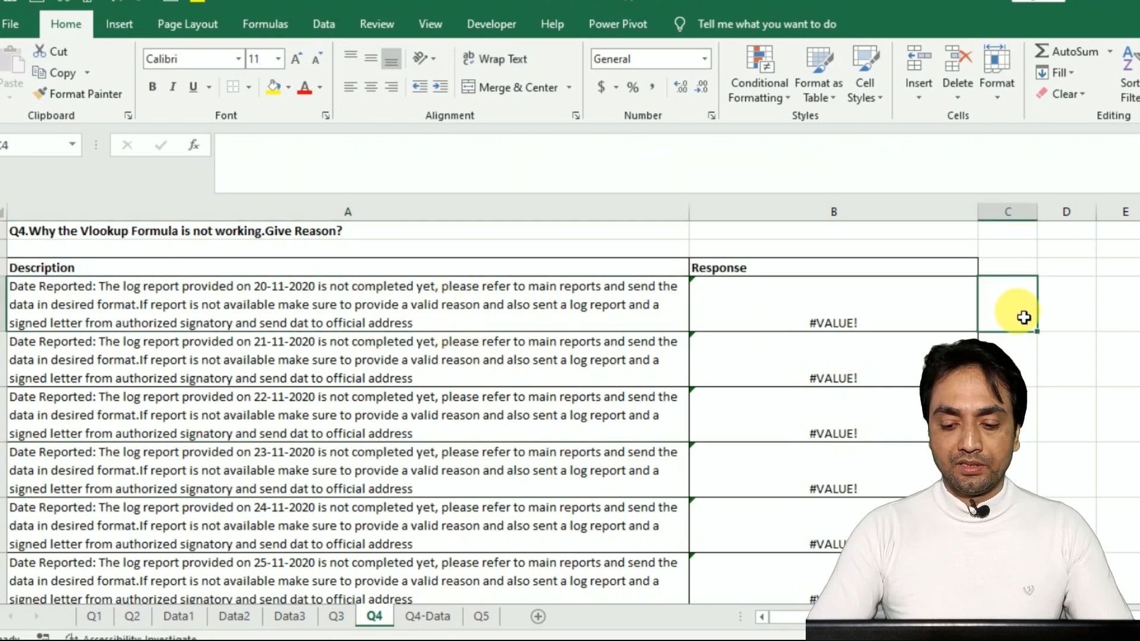
type("=len")
key("Tab")
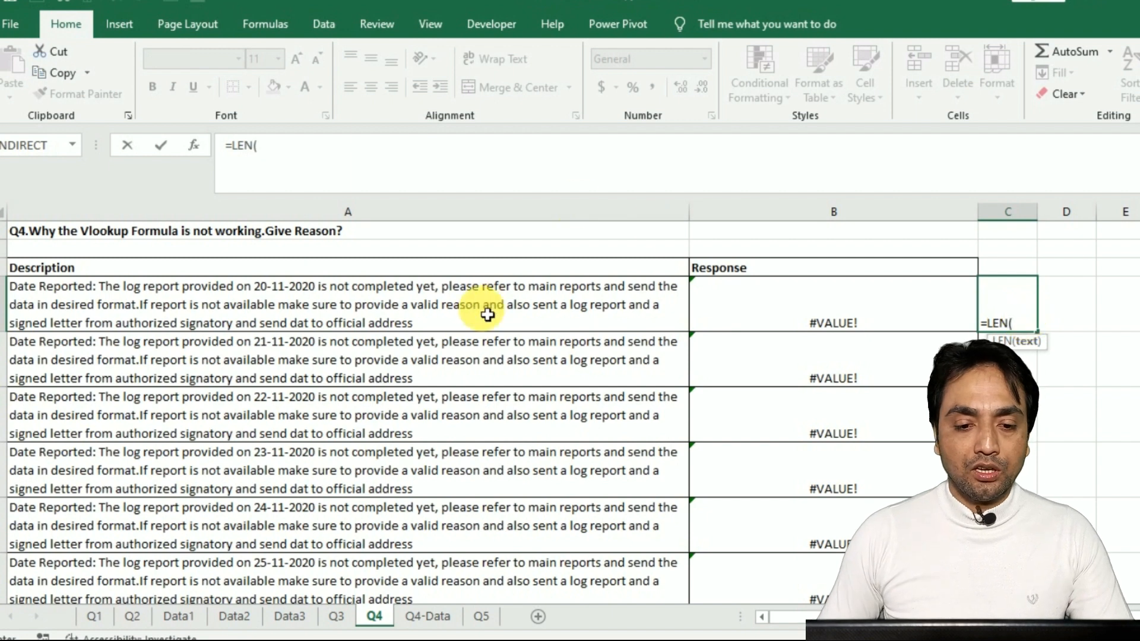
left_click(456, 302)
type(")")
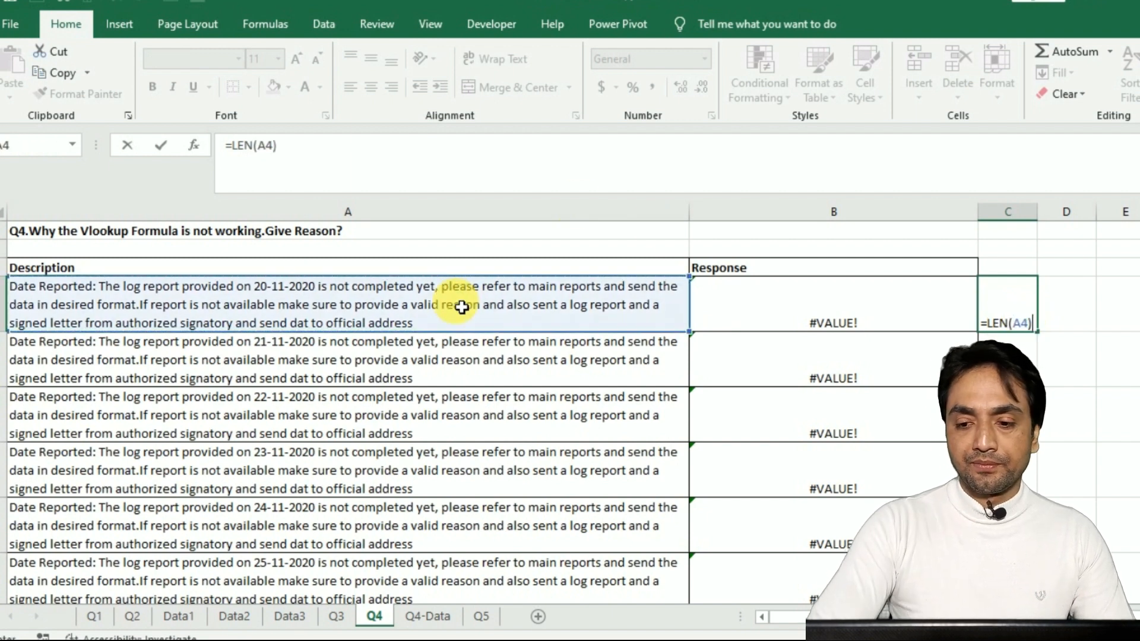
key("Return")
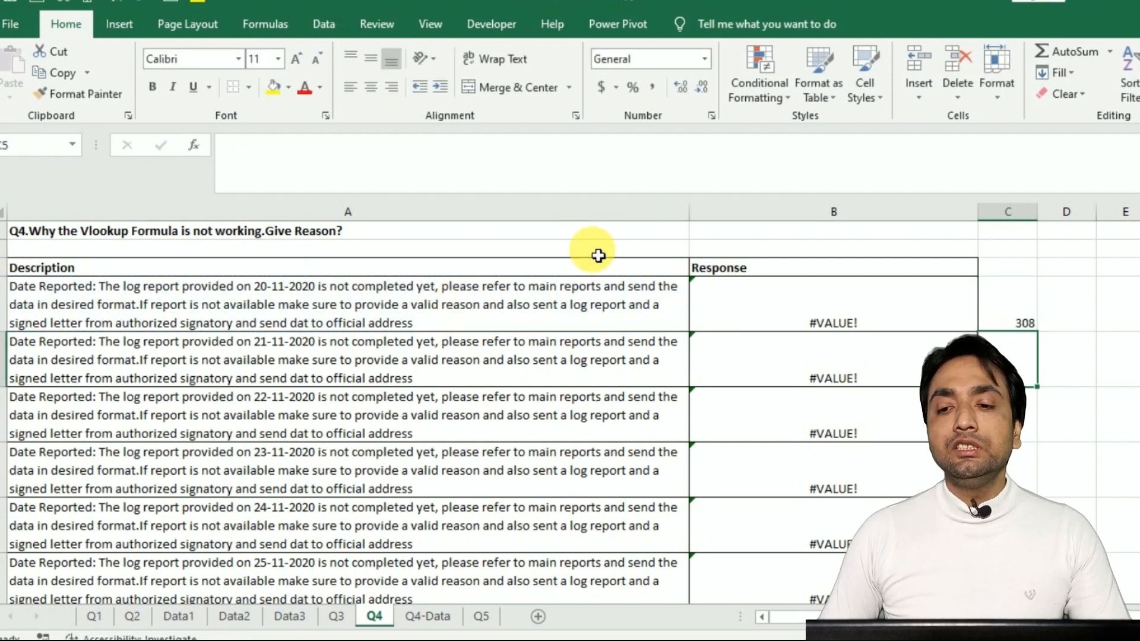
left_click(1036, 321)
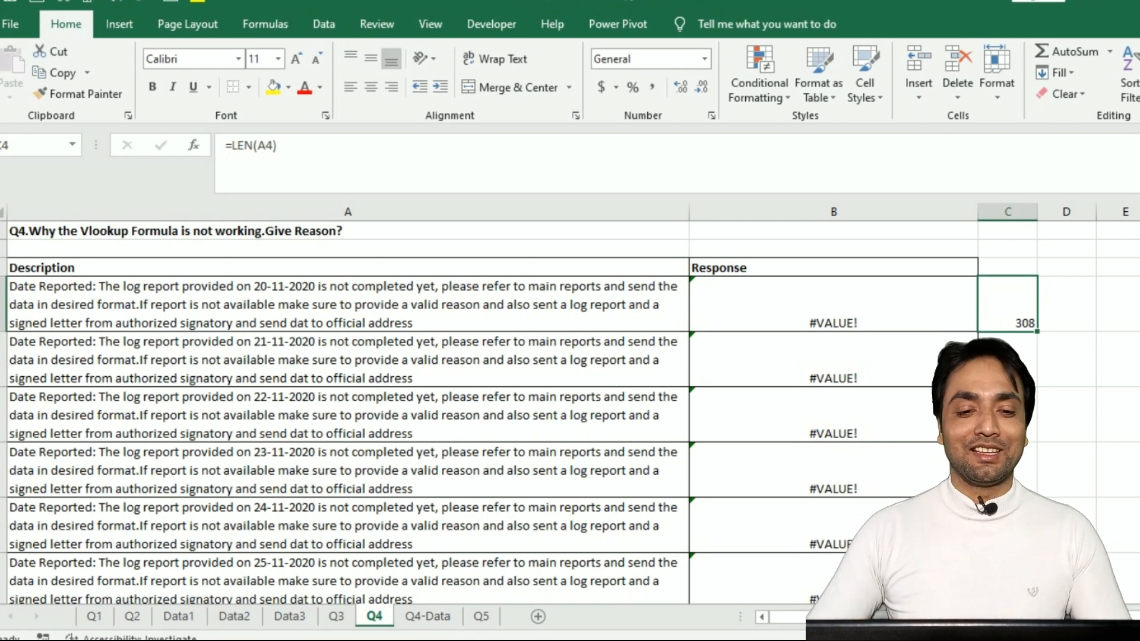
Shorten the description in A4 to 256 characters, ending with "valid d letter from authorized signatory and send dsfsadasddasdasg"
left_click(440, 320)
double_click(439, 321)
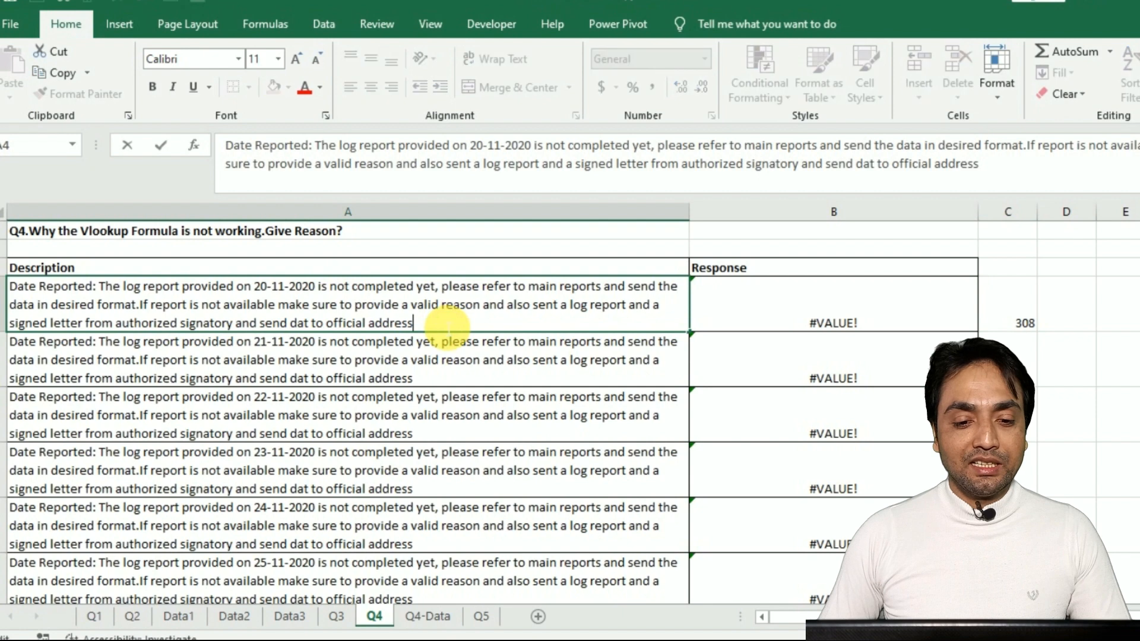
left_click_drag(439, 322, 211, 323)
left_click_drag(293, 351, 282, 345)
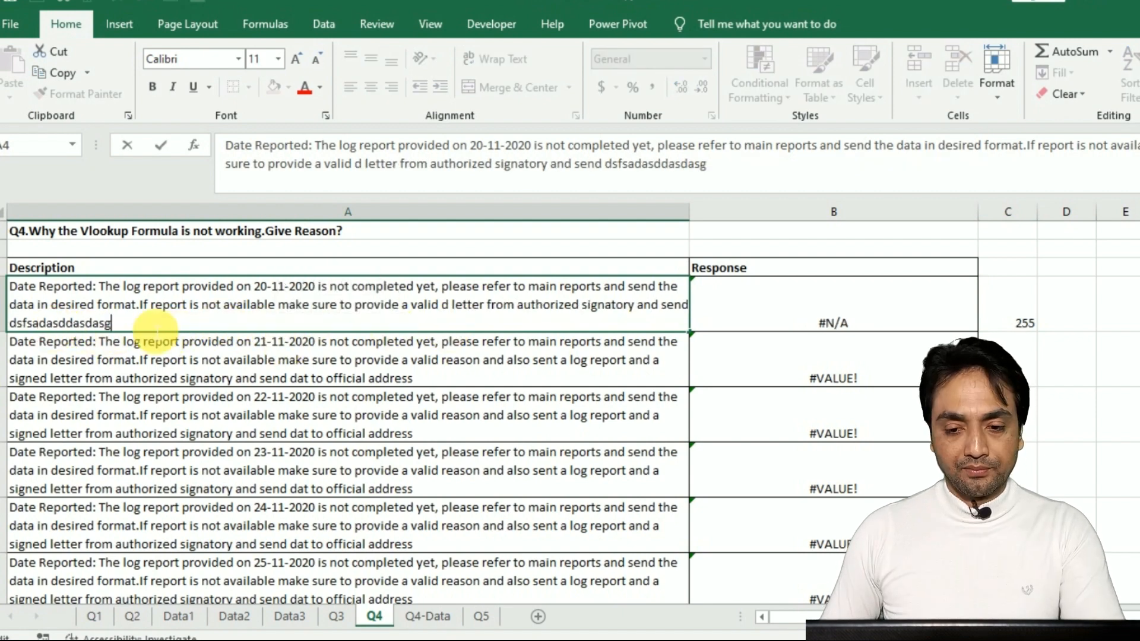
key("Return")
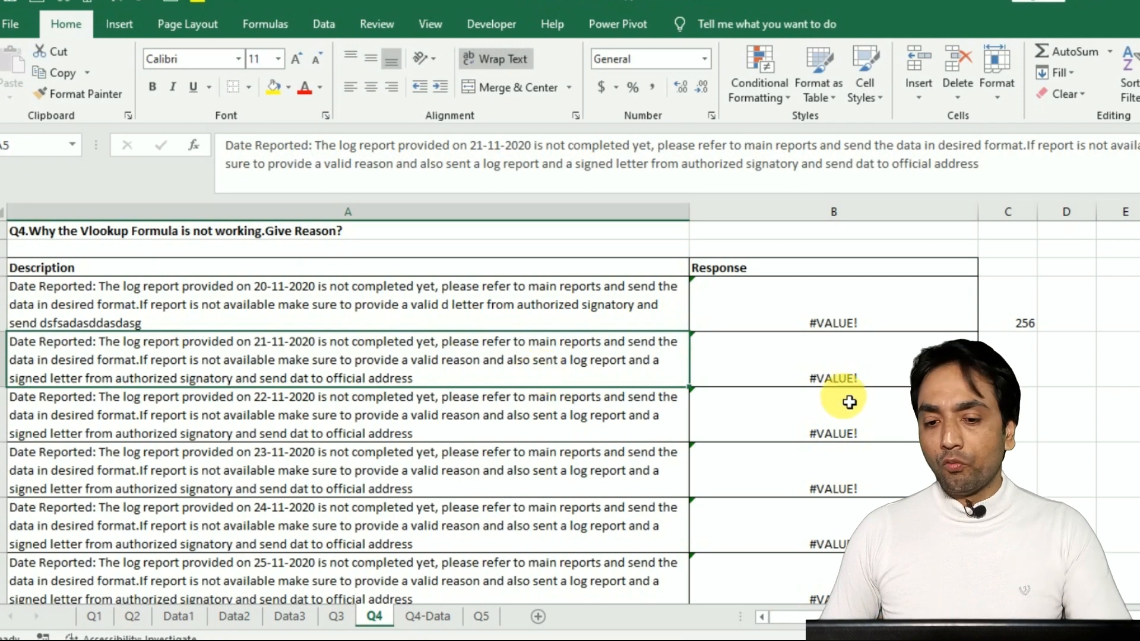
Copy the shortened description from A4 of Q4 over the first description, A2, on the Q4-Data sheet
left_click(378, 313)
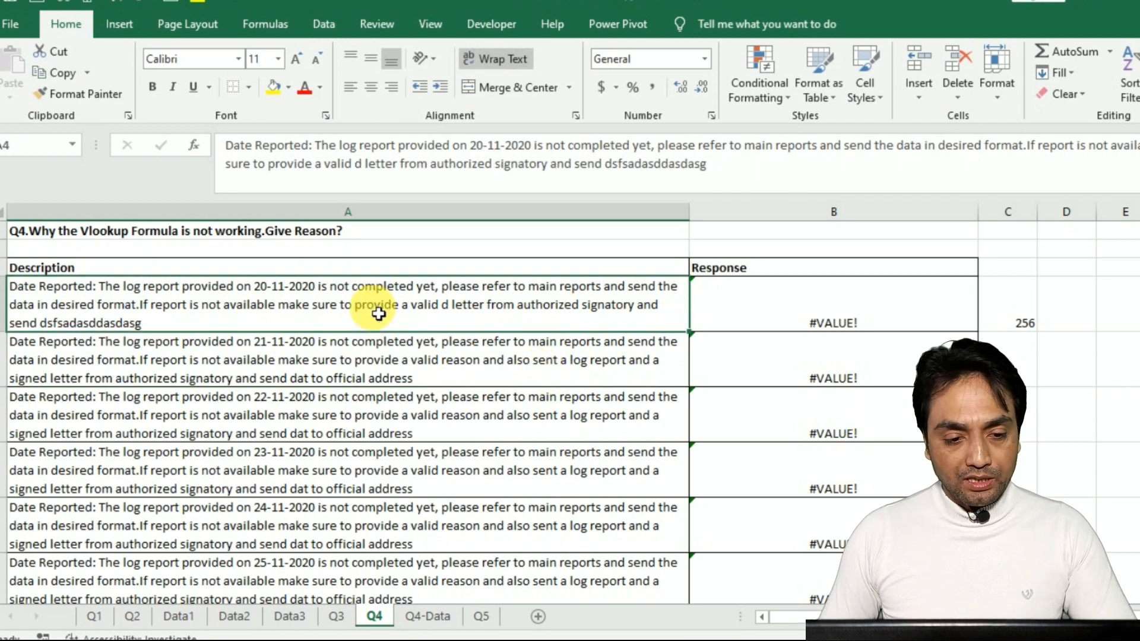
key("ctrl+c")
left_click(422, 616)
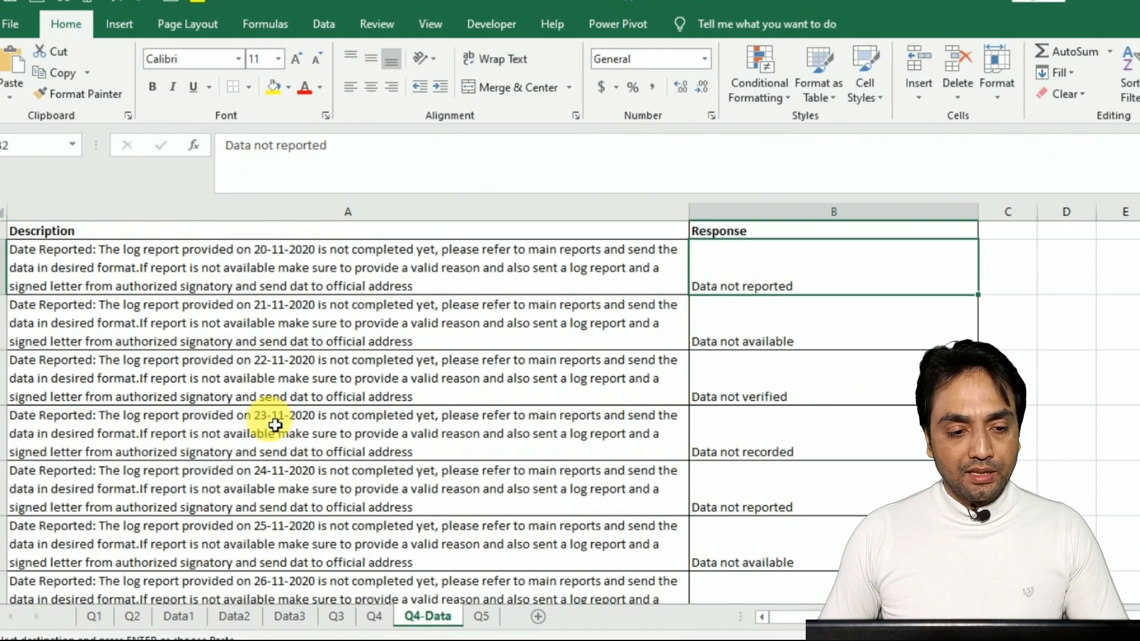
left_click(253, 267)
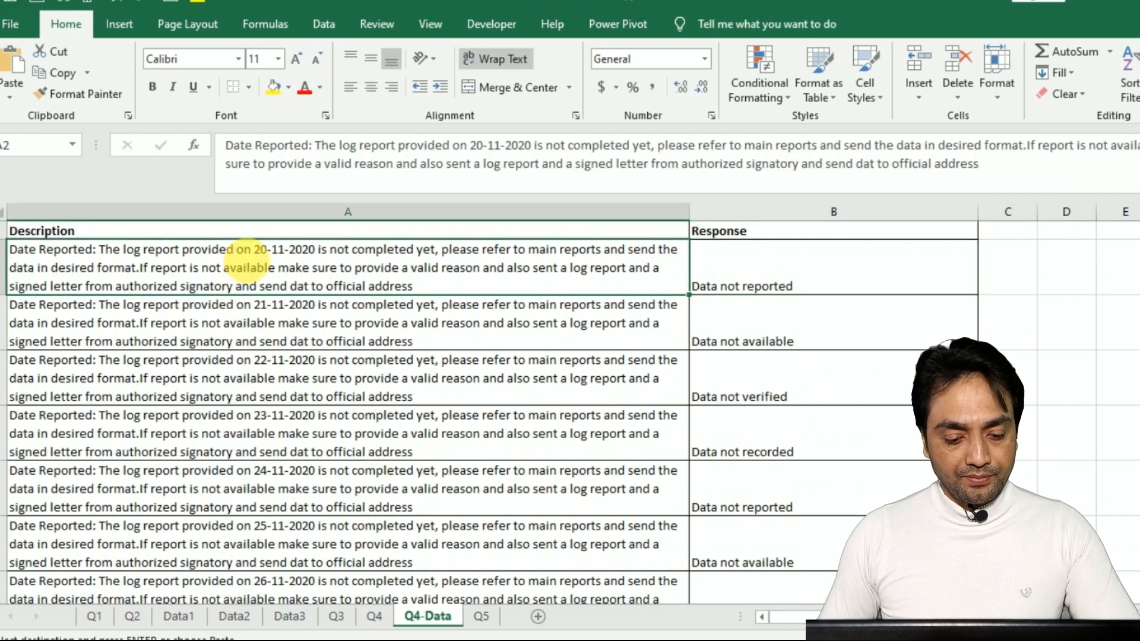
key("ctrl+z")
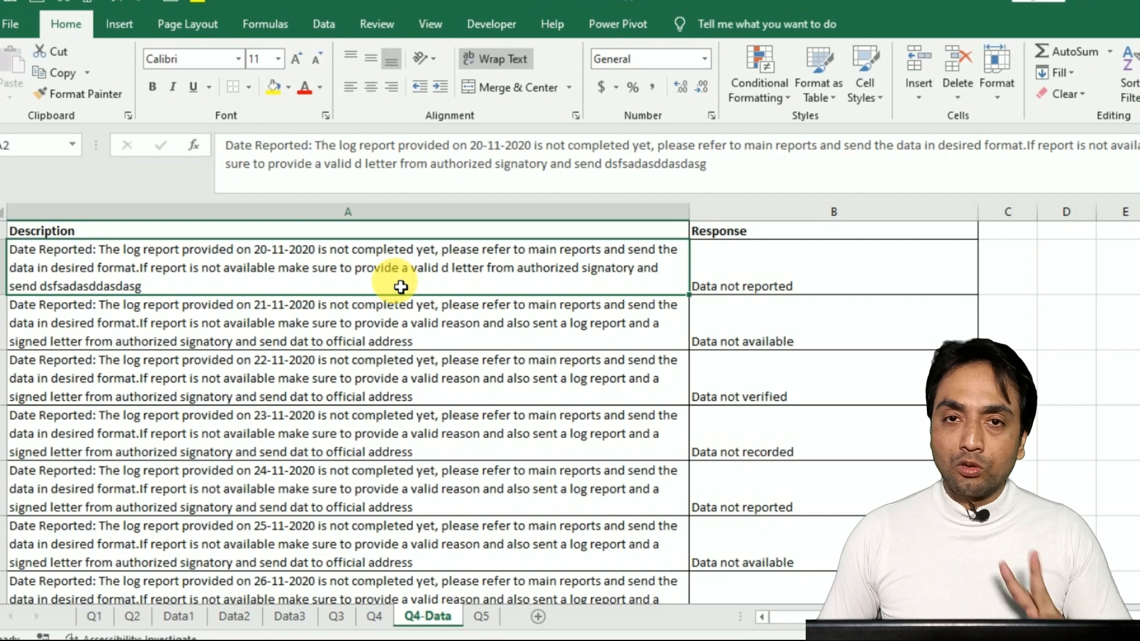
Delete the final "g" from the first description in both A2 of Q4-Data and A4 of Q4
left_click(374, 617)
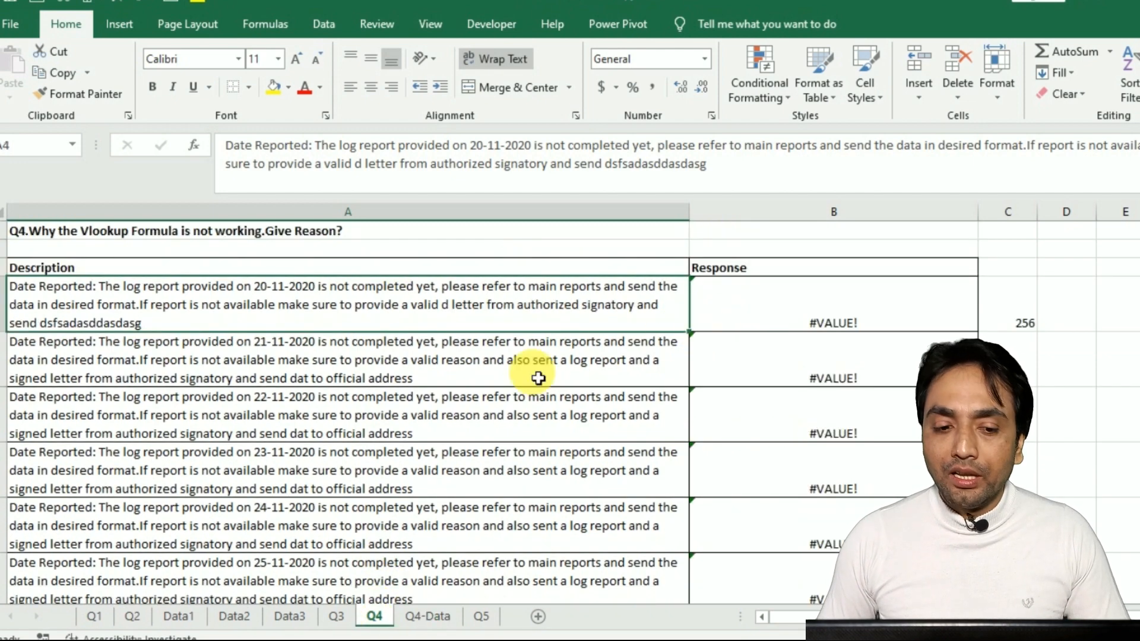
left_click(249, 347)
left_click(427, 617)
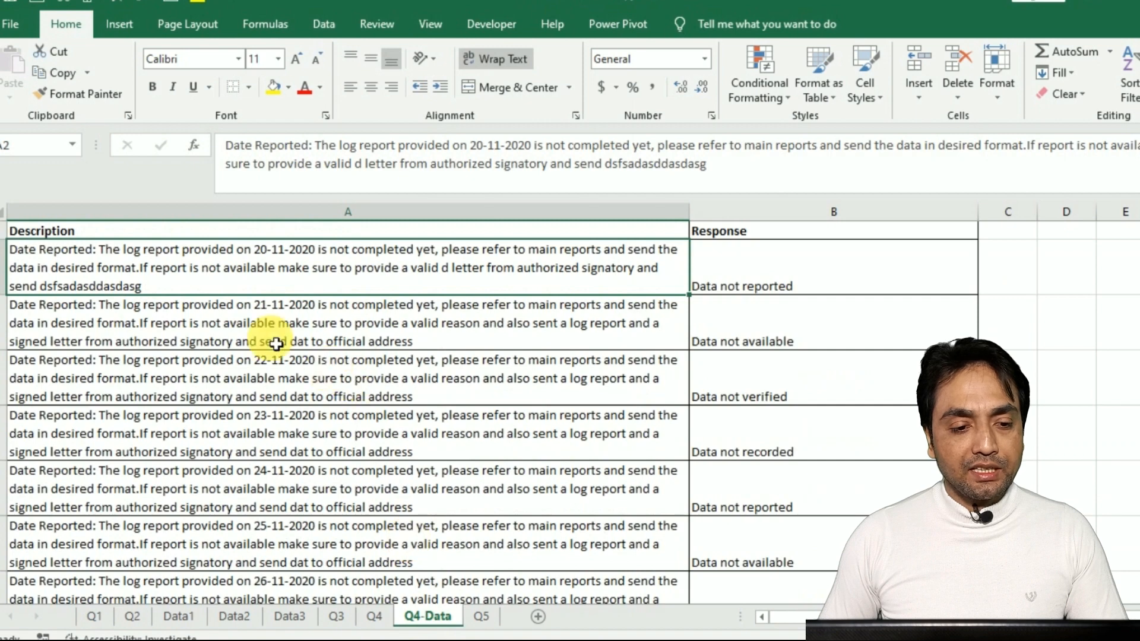
double_click(205, 292)
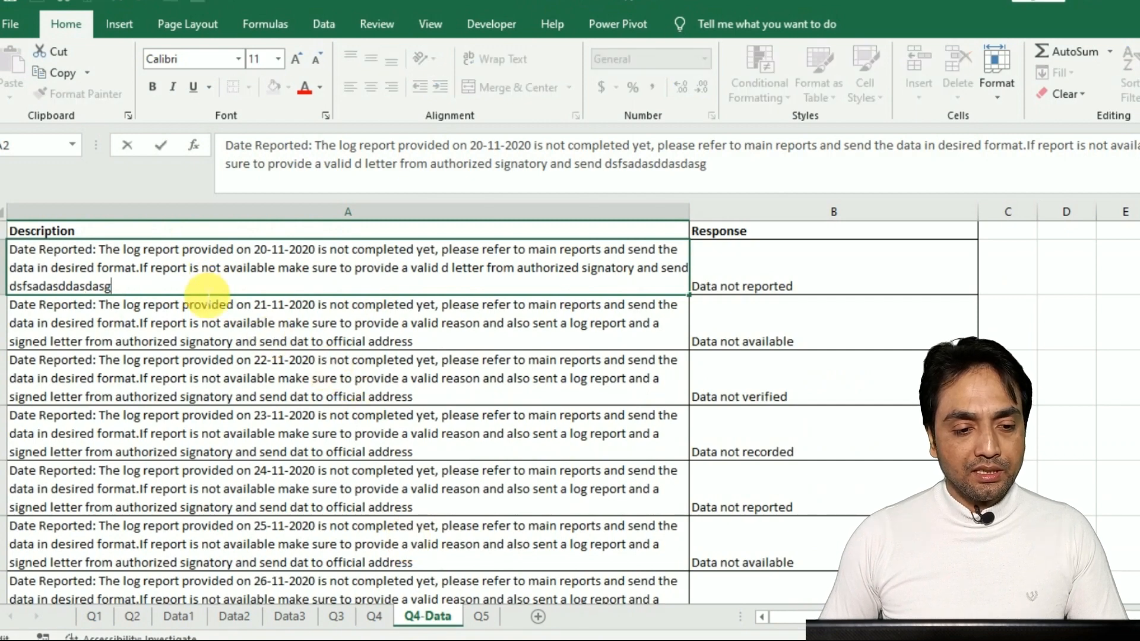
key("Return")
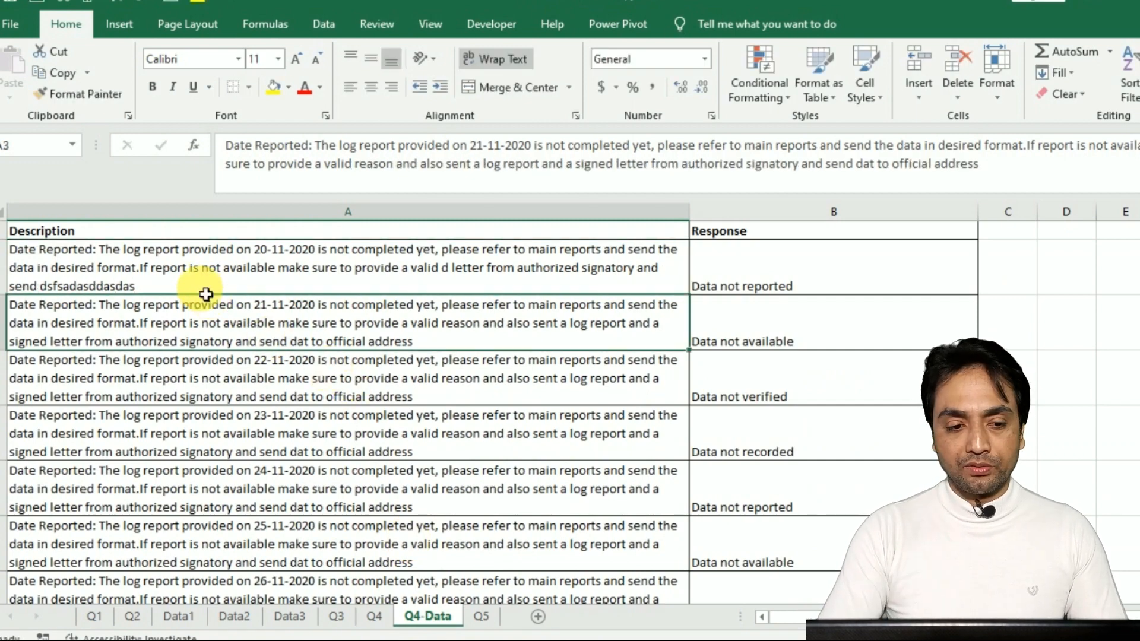
left_click(376, 616)
double_click(365, 327)
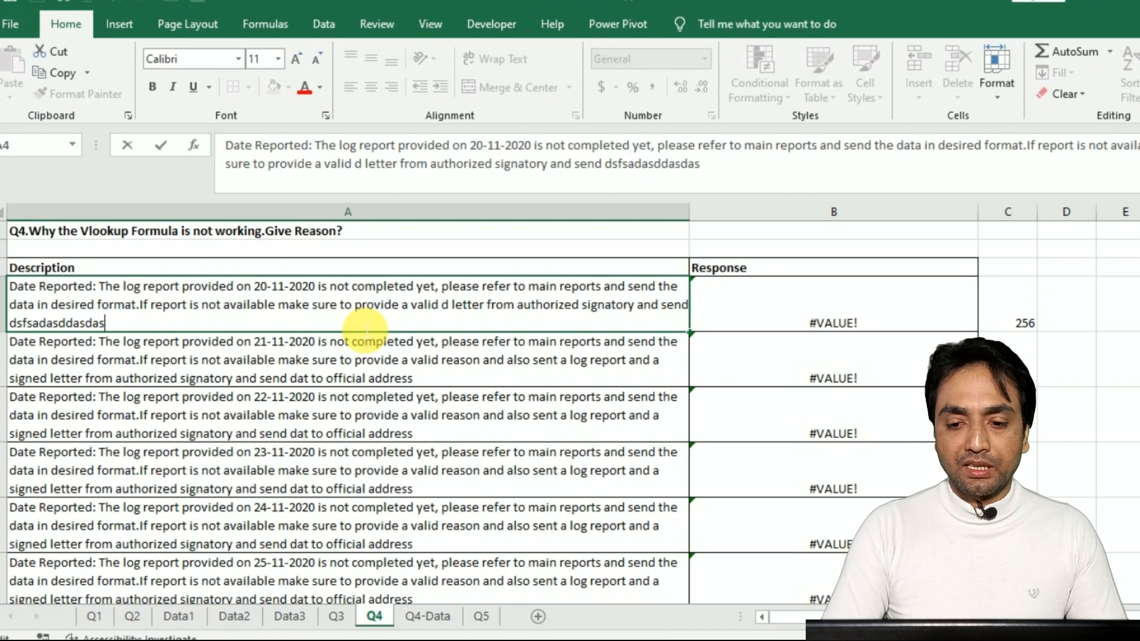
key("Return")
Check the VLOOKUP result in B4 of Q4 against the first Response on the Q4-Data sheet
left_click(770, 321)
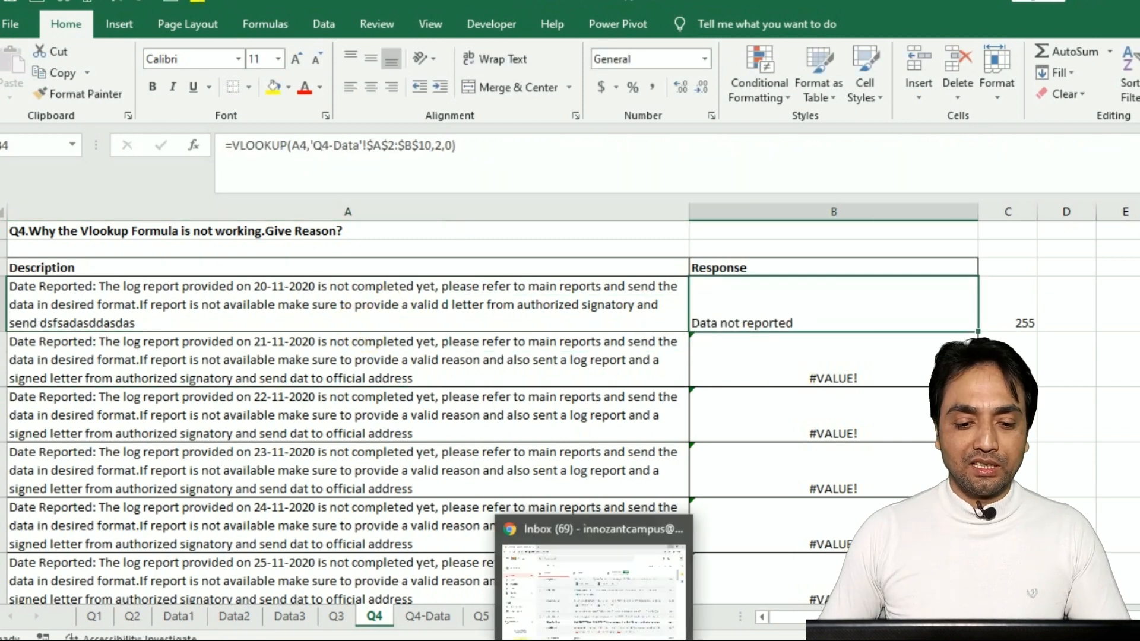
left_click(417, 616)
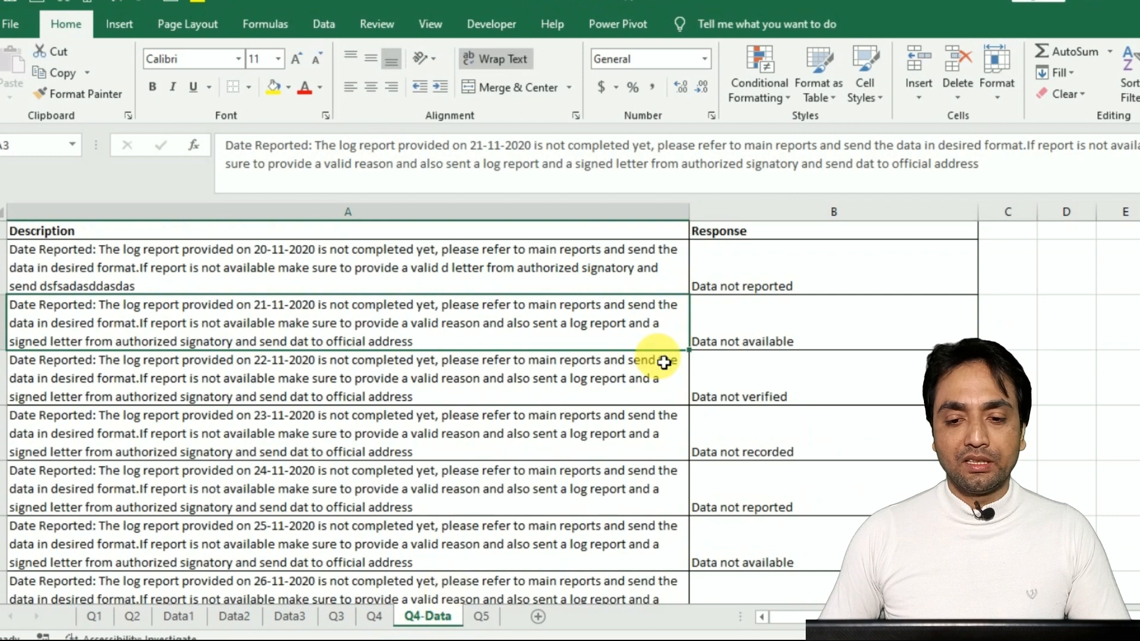
left_click(739, 287)
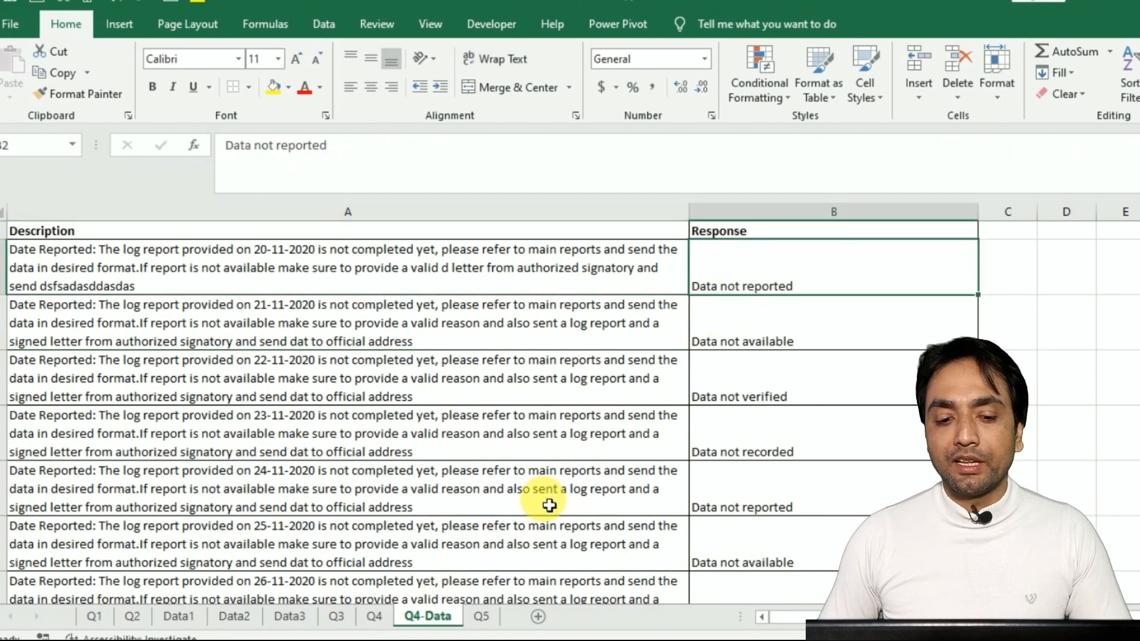
left_click(369, 615)
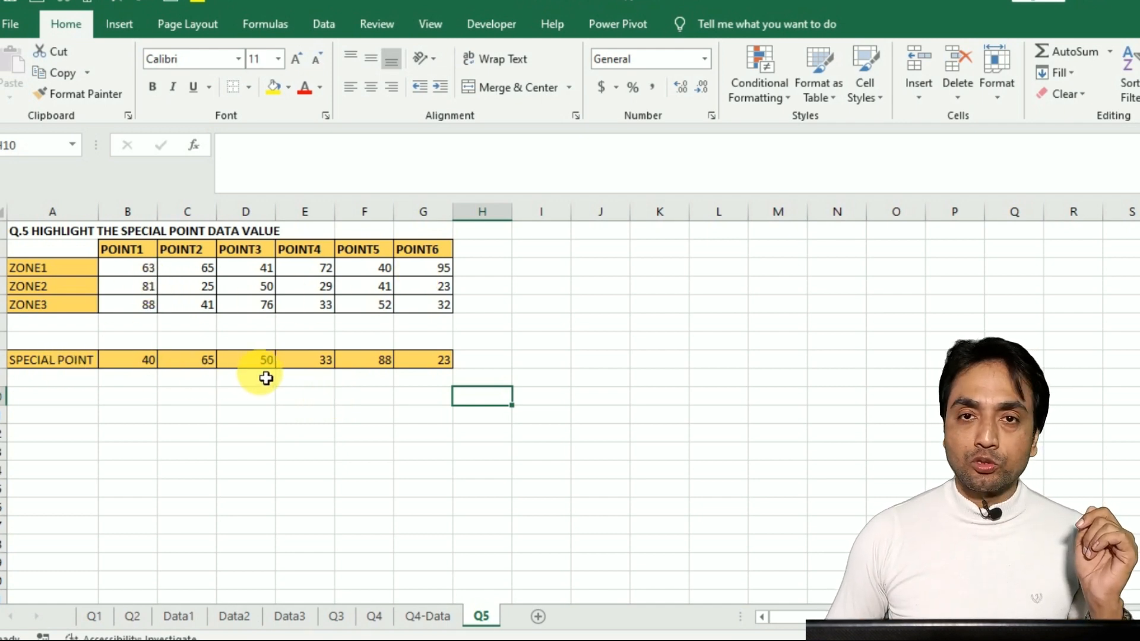
Start a formula-based conditional formatting rule for the zone values B3:G5 on the Q5 sheet, after reviewing the special points
left_click(127, 360)
left_click(187, 361)
left_click(247, 362)
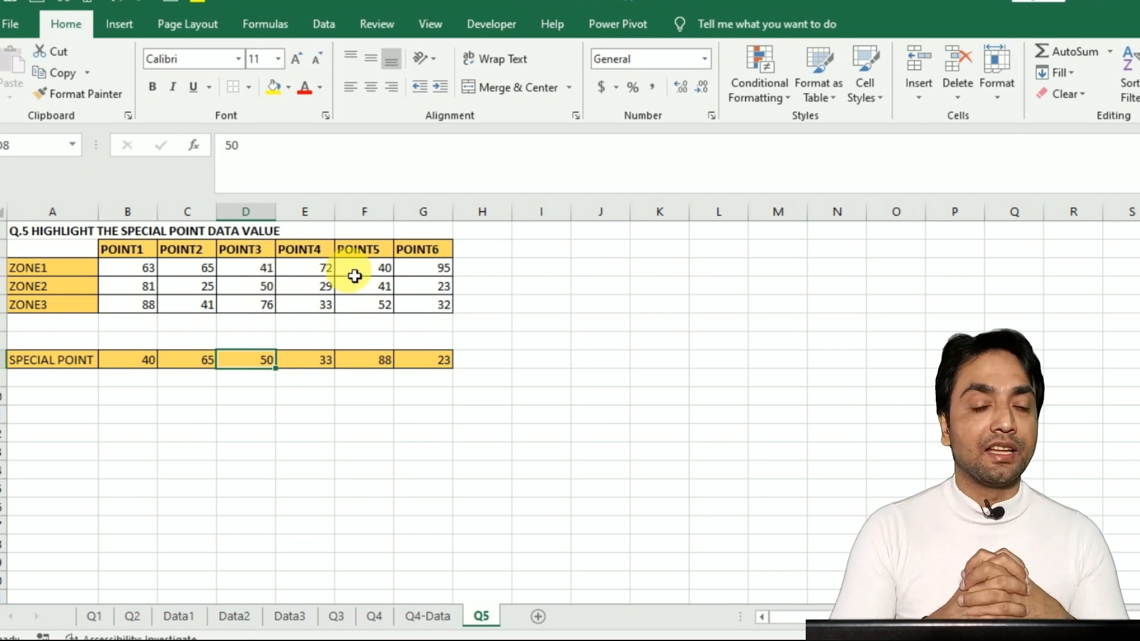
left_click_drag(135, 271, 420, 307)
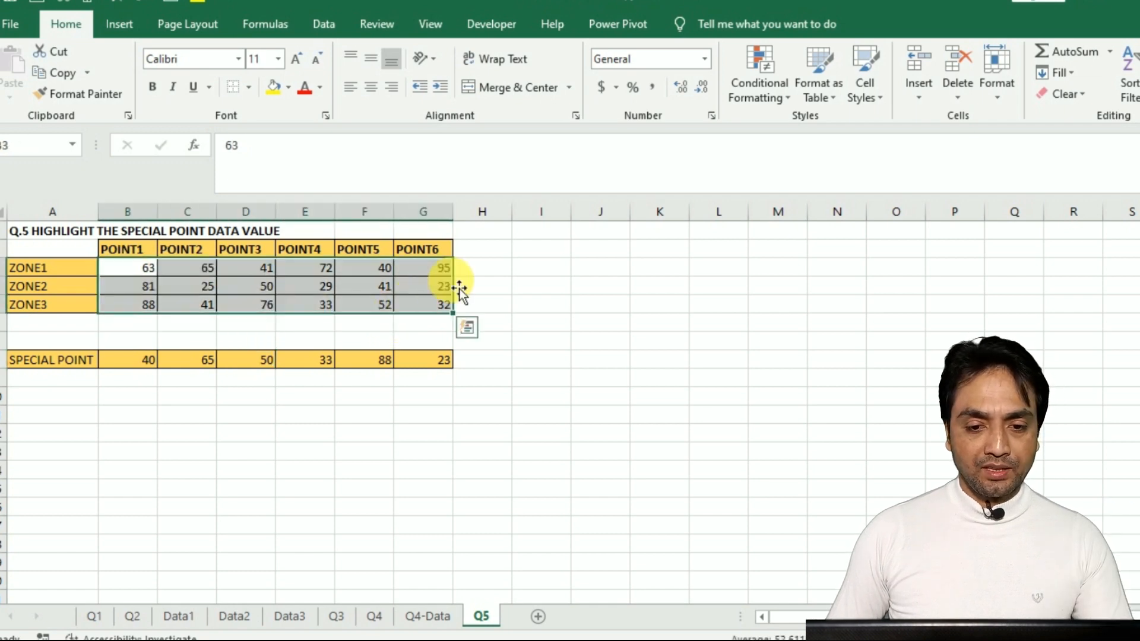
left_click(743, 89)
left_click(795, 323)
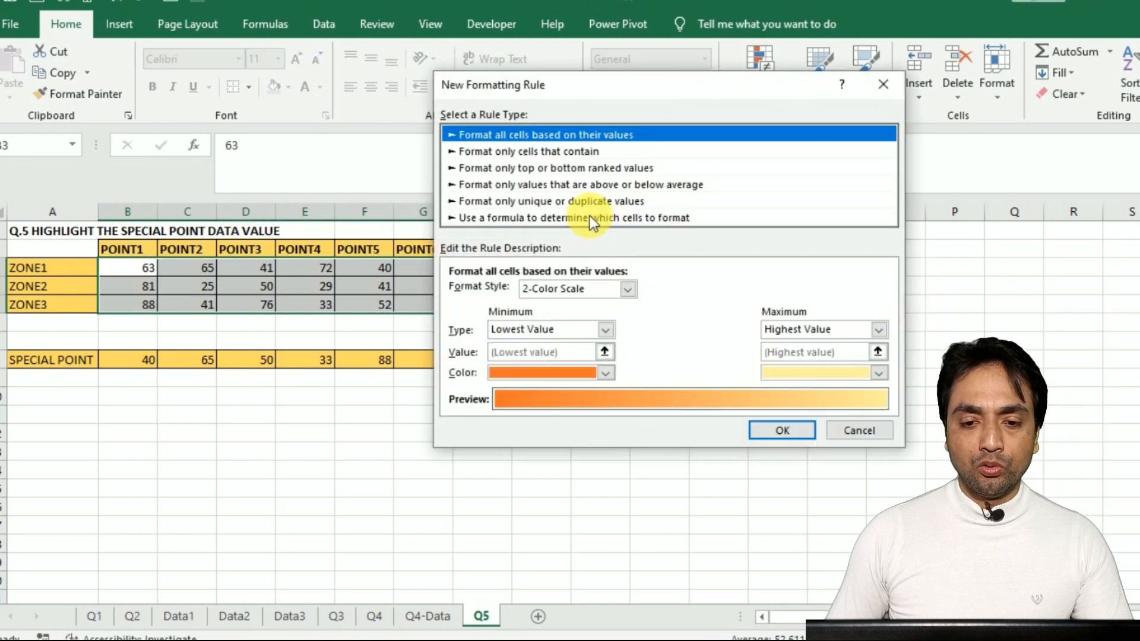
left_click(558, 218)
left_click(491, 294)
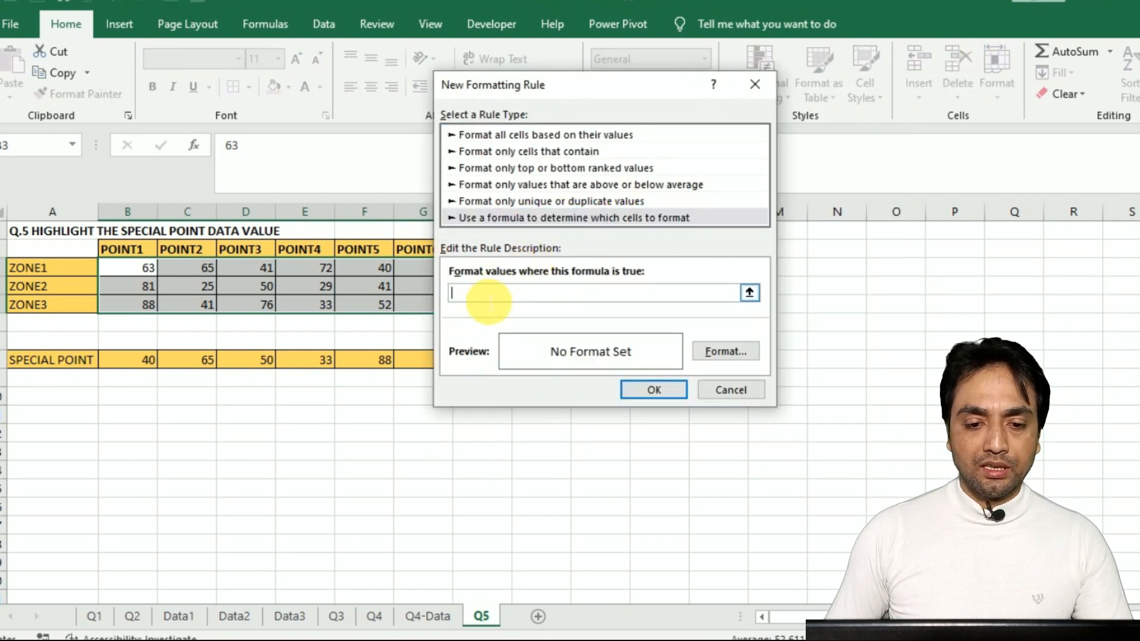
Enter the rule formula =COUNTIF($B$8:$G$8,B3), with the special point range absolute and B3 fully relative
type("=COUNTI")
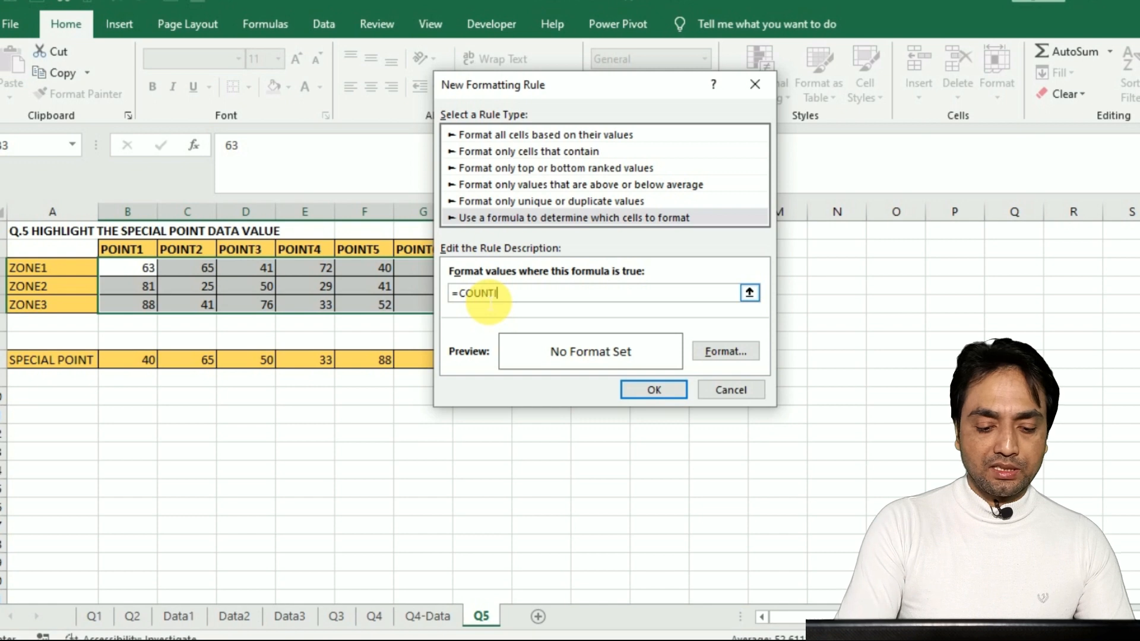
type("F(")
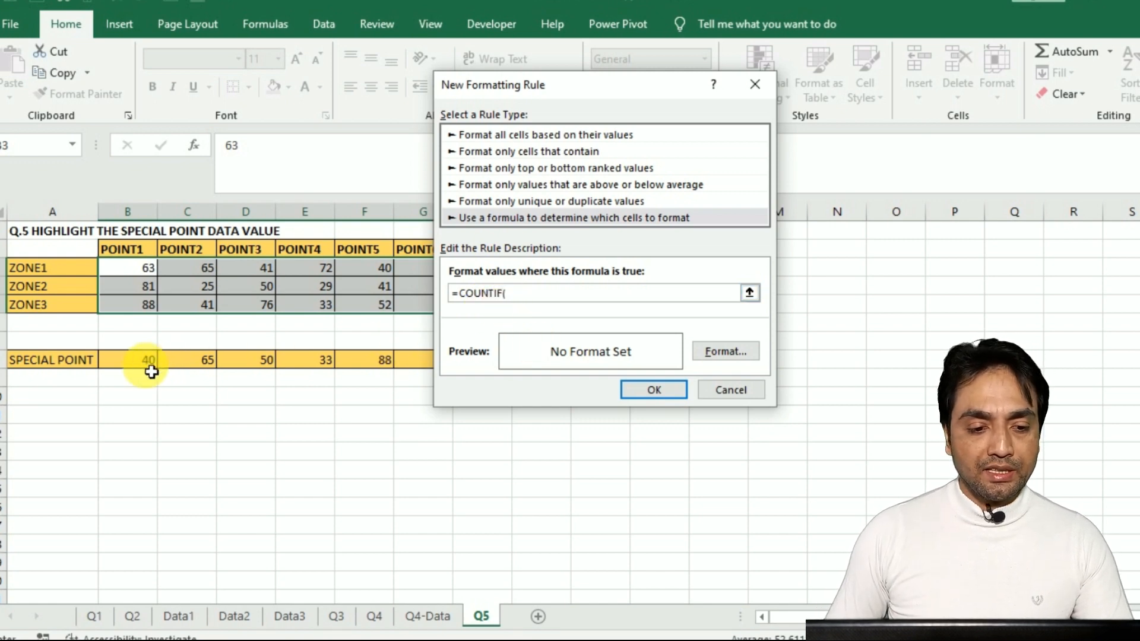
left_click_drag(534, 84, 690, 72)
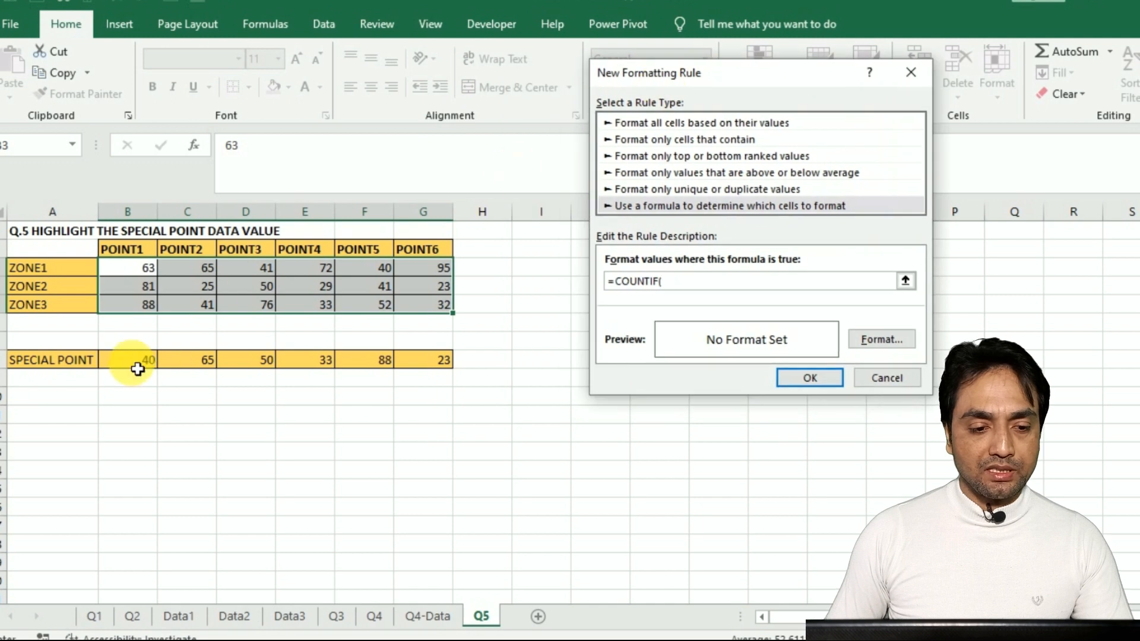
left_click_drag(119, 360, 440, 360)
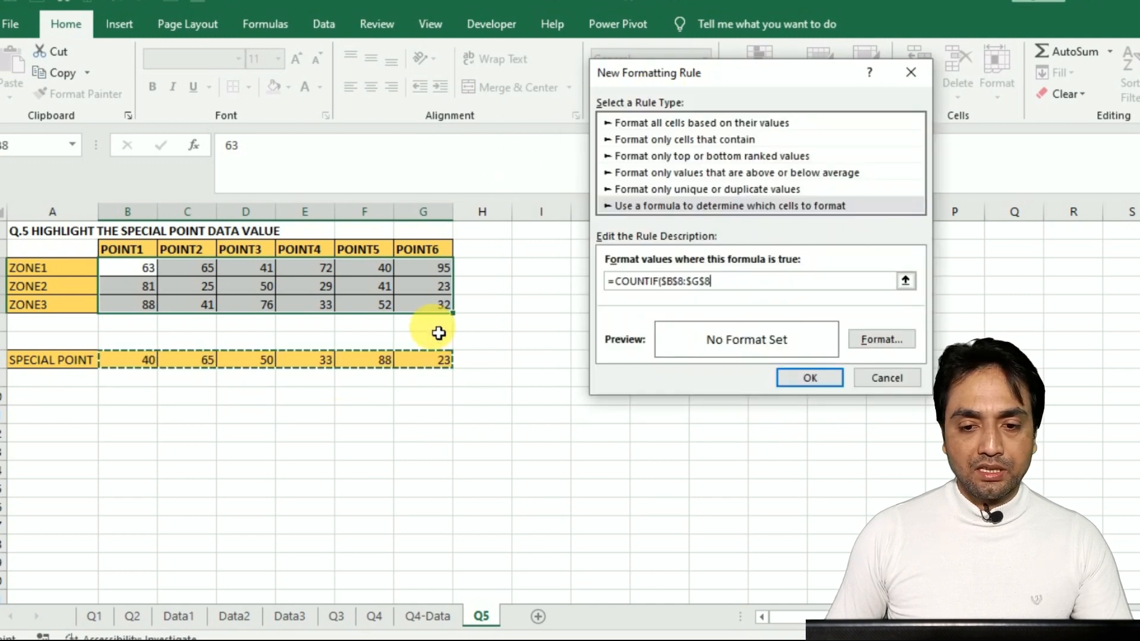
type(",")
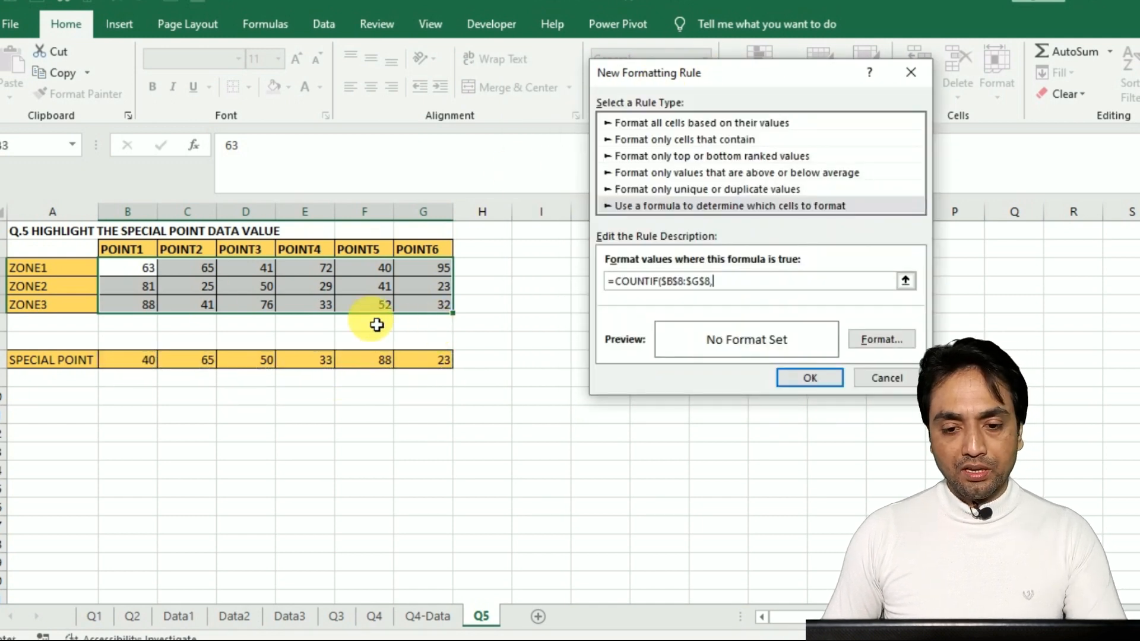
left_click(145, 276)
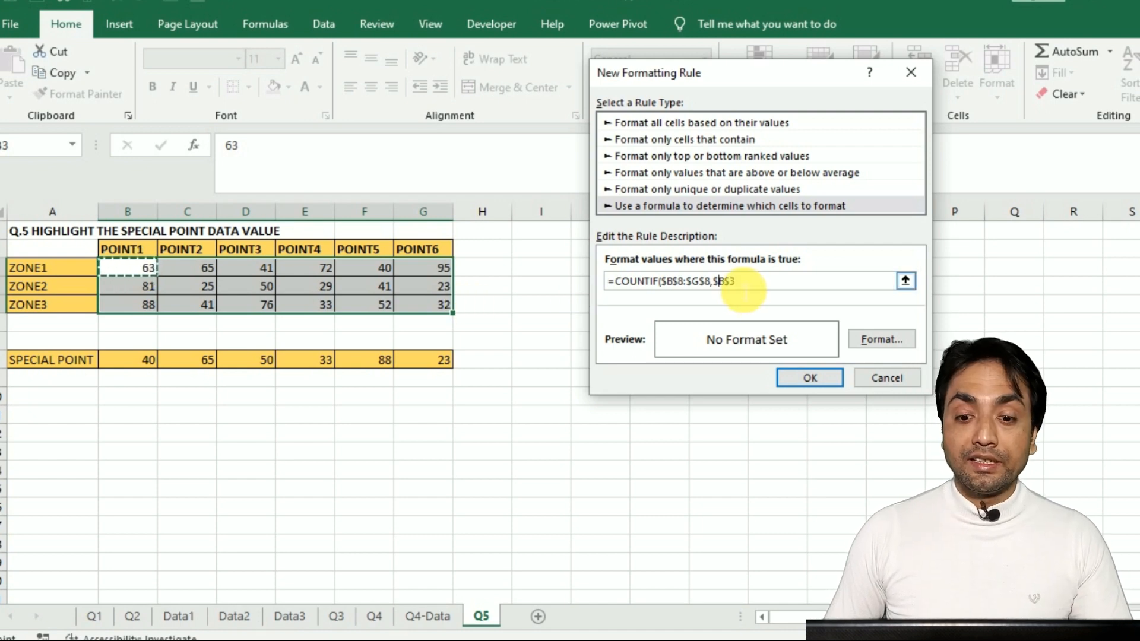
left_click(725, 288)
key("F4")
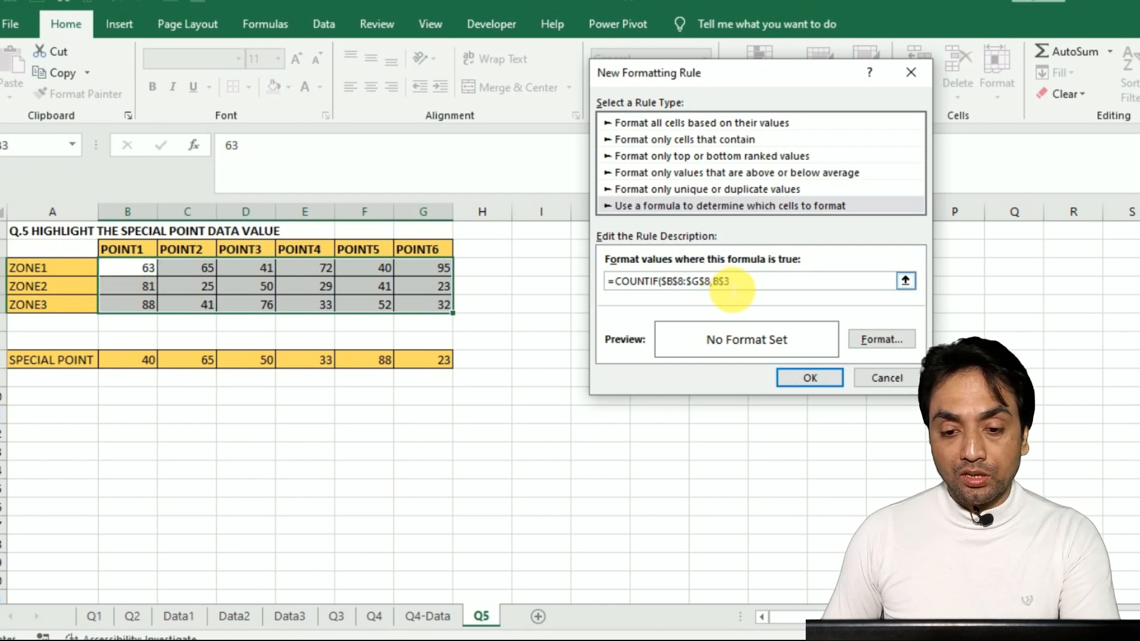
key("BackSpace")
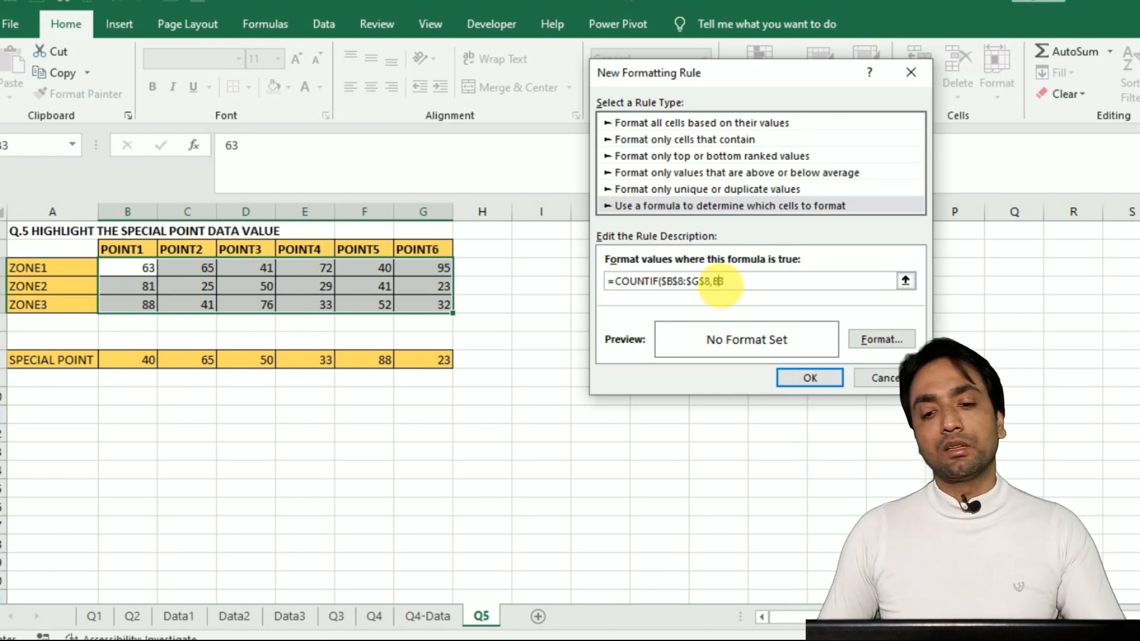
left_click(741, 289)
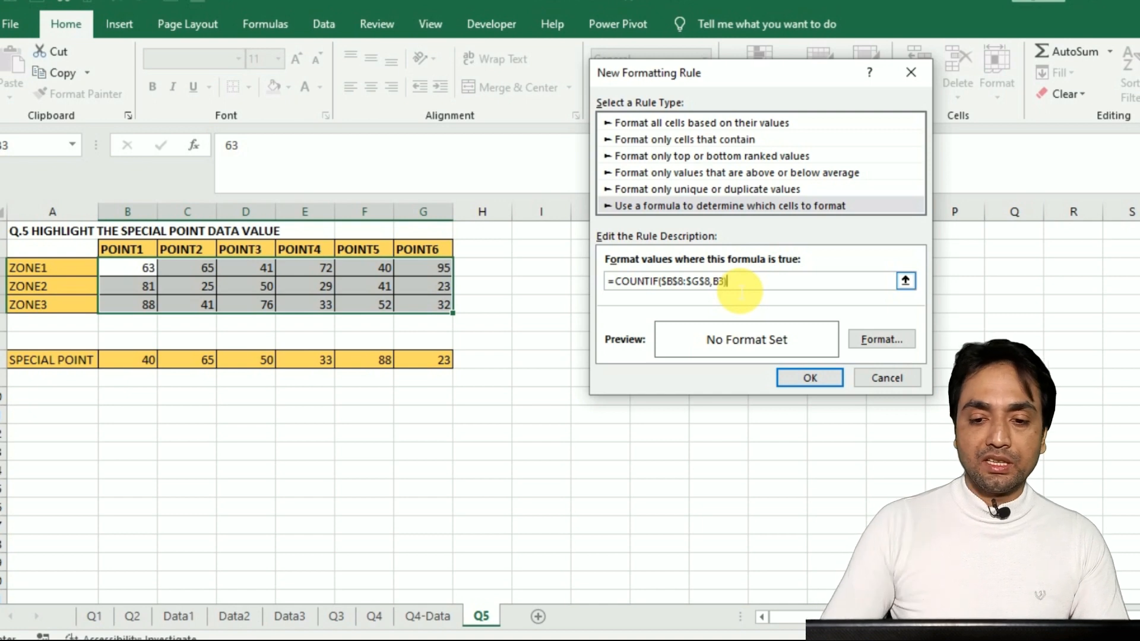
type(")")
Give the rule a dark gray fill and apply it to the zone values
left_click(882, 339)
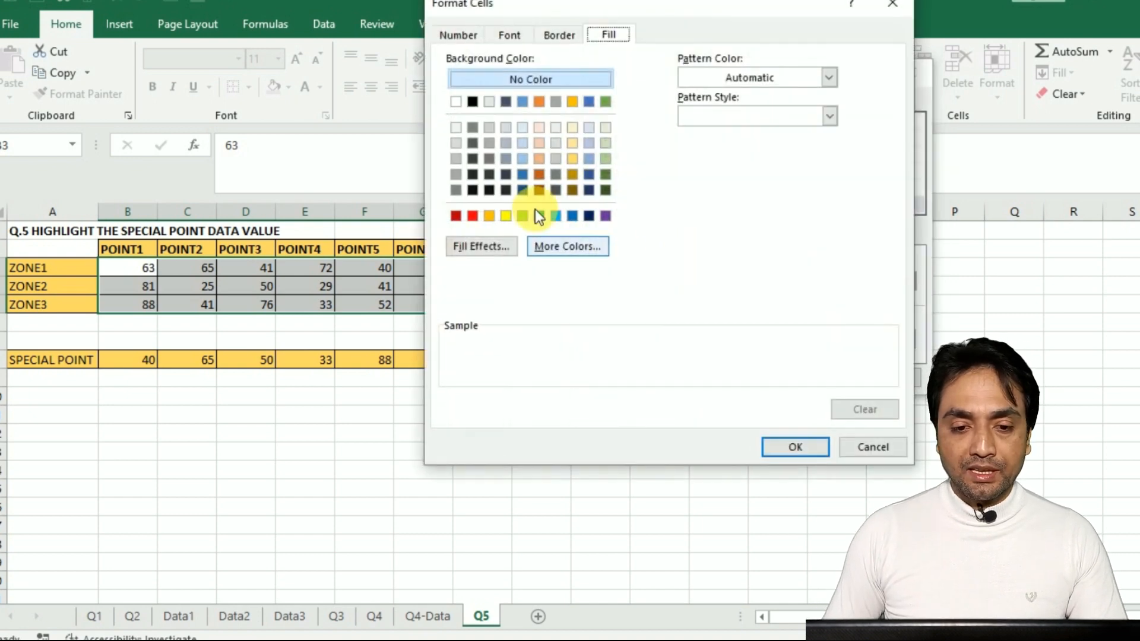
left_click(459, 192)
left_click(795, 444)
left_click(810, 377)
left_click(404, 442)
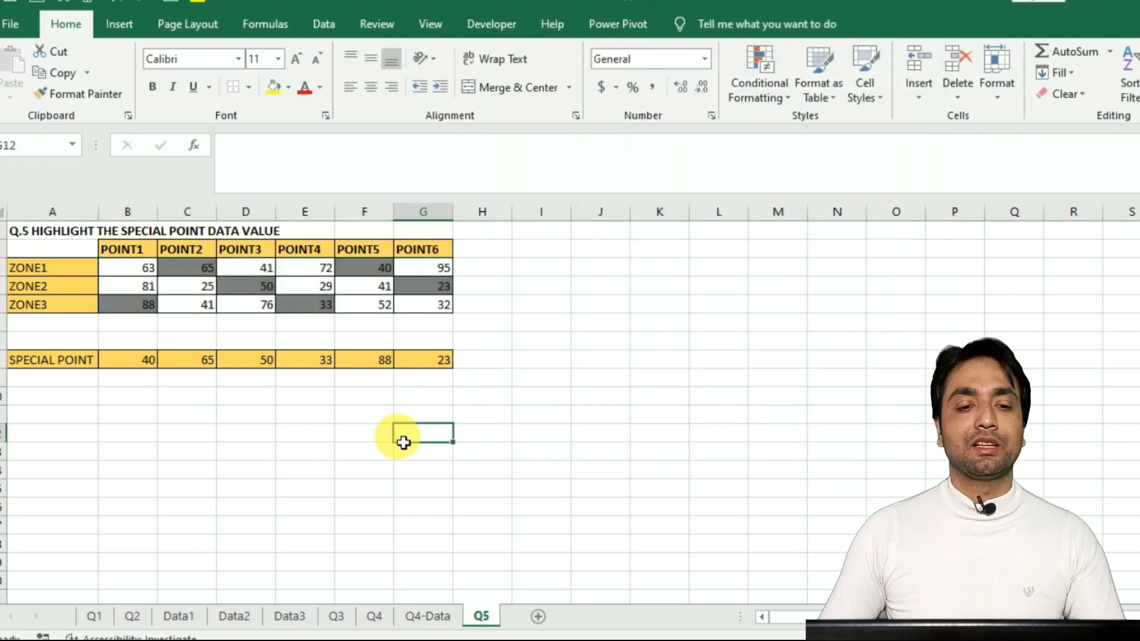